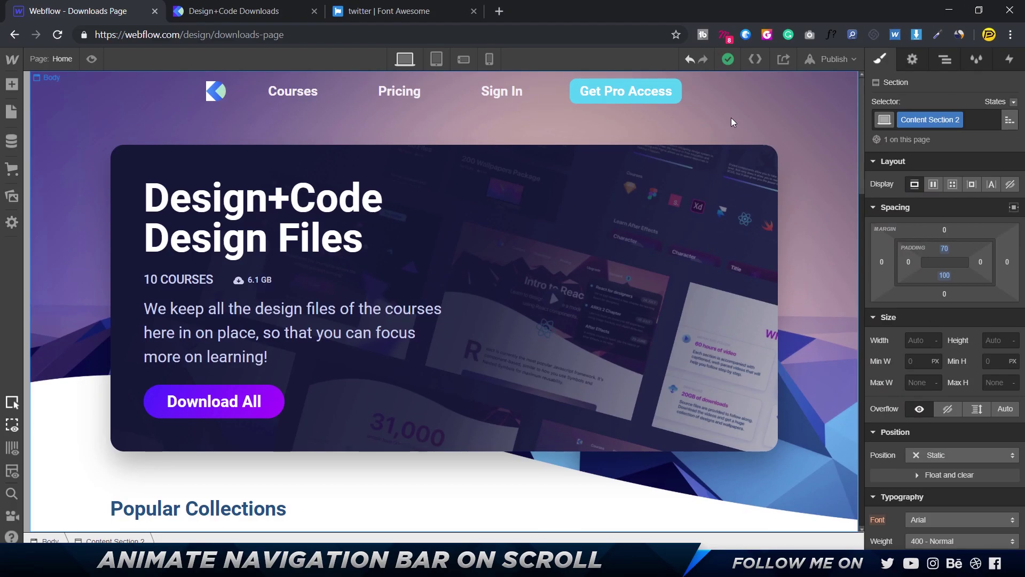
Step: Examine the downloads page layout from the hero section through the collection cards down to the footer
{"action": "scroll", "coordinate": [148, 109], "scroll_direction": "down", "scroll_amount": 15}
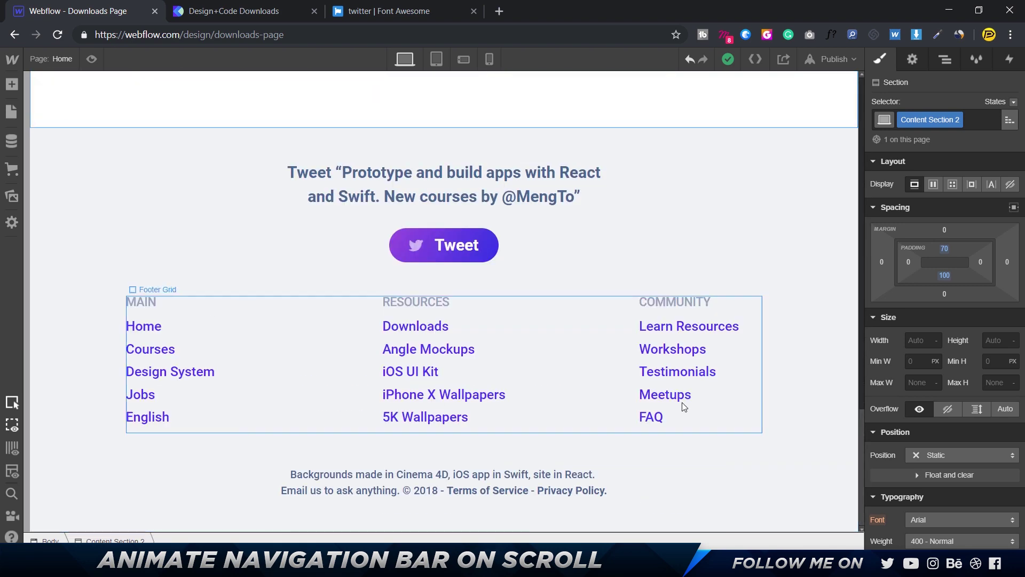
{"action": "scroll", "coordinate": [655, 228], "scroll_direction": "up", "scroll_amount": 5}
{"action": "scroll", "coordinate": [514, 297], "scroll_direction": "down", "scroll_amount": 5}
{"action": "scroll", "coordinate": [641, 262], "scroll_direction": "up", "scroll_amount": 15}
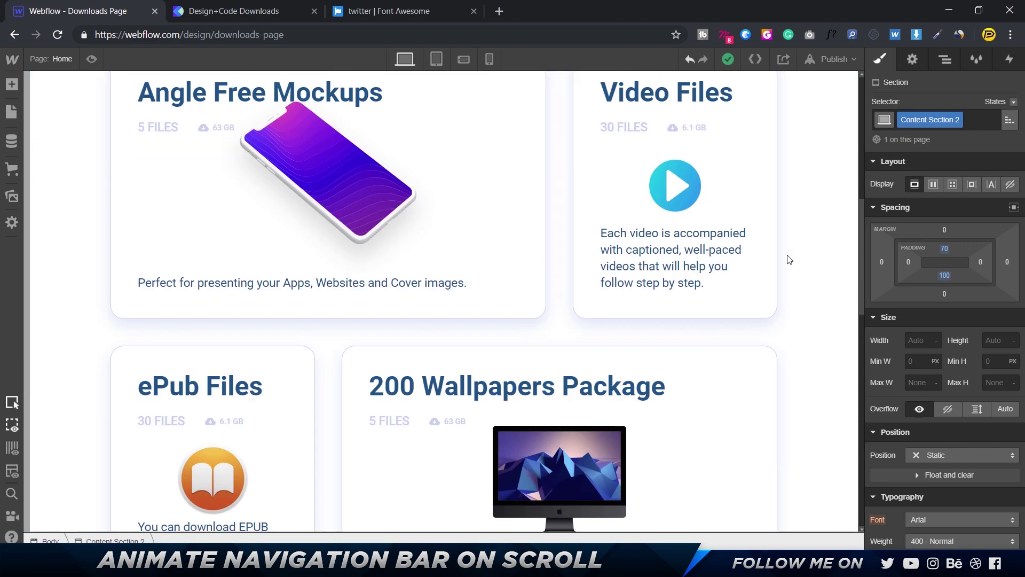
{"action": "scroll", "coordinate": [489, 174], "scroll_direction": "down", "scroll_amount": 8}
{"action": "scroll", "coordinate": [491, 171], "scroll_direction": "up", "scroll_amount": 8}
{"action": "scroll", "coordinate": [492, 172], "scroll_direction": "down", "scroll_amount": 5}
{"action": "scroll", "coordinate": [491, 172], "scroll_direction": "up", "scroll_amount": 5}
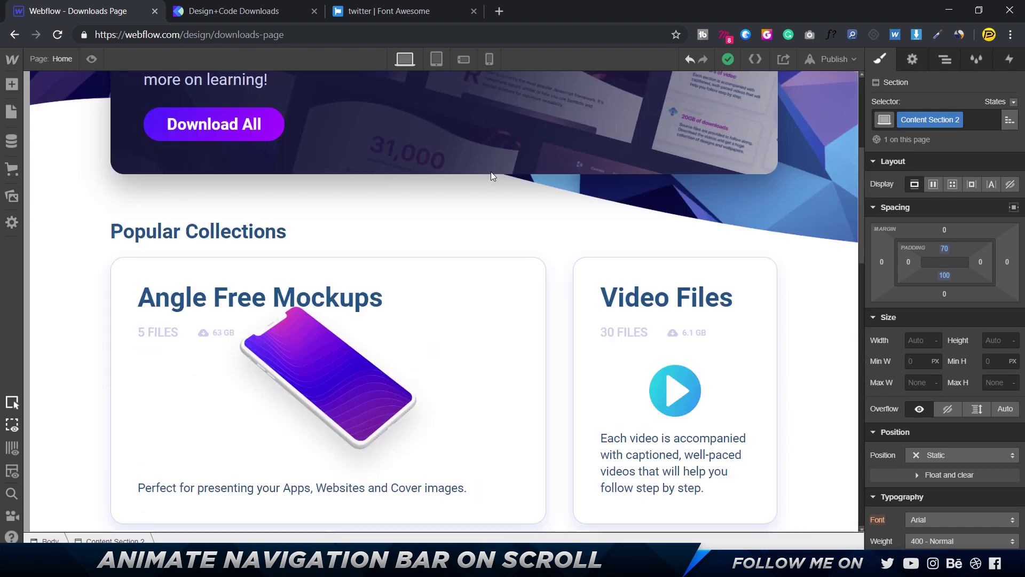
Step: Examine how the navigation bar on the Design+Code Downloads reference site behaves while its page scrolls
{"action": "left_click", "coordinate": [252, 12]}
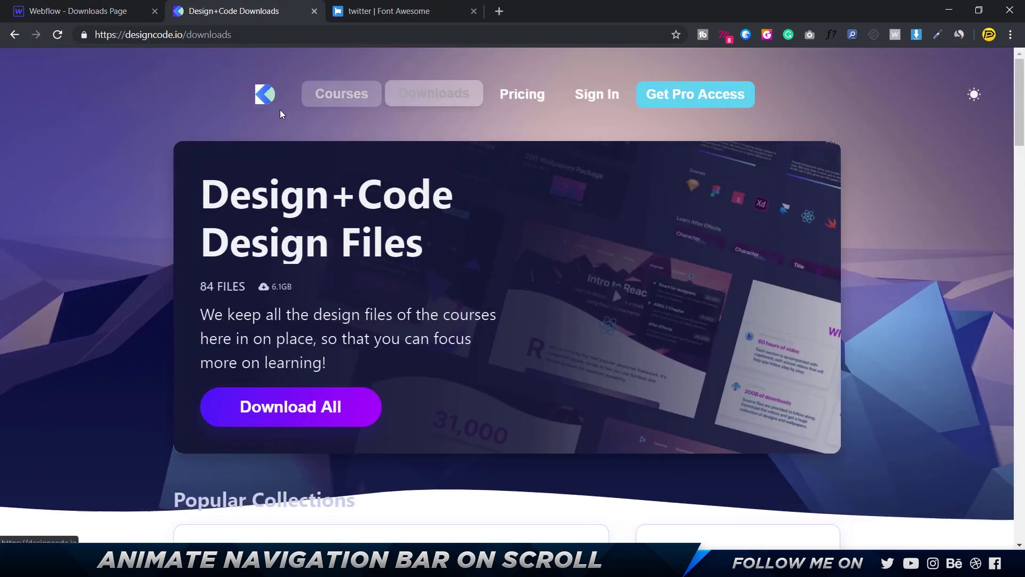
{"action": "scroll", "coordinate": [279, 110], "scroll_direction": "down", "scroll_amount": 6}
{"action": "scroll", "coordinate": [198, 128], "scroll_direction": "down", "scroll_amount": 4}
{"action": "scroll", "coordinate": [198, 141], "scroll_direction": "up", "scroll_amount": 10}
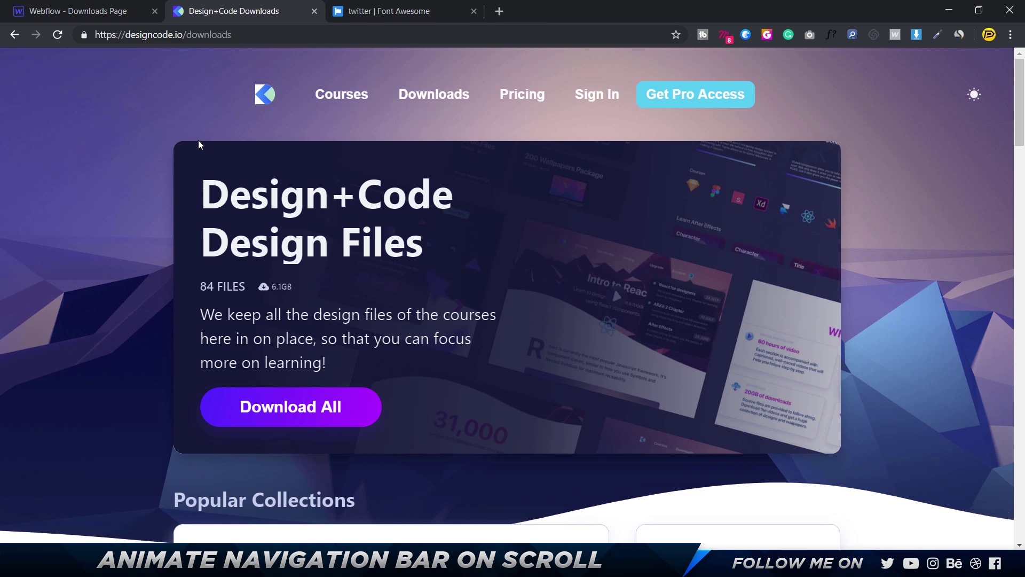
Step: Return to the Webflow project and add a Div Block directly after the Navbar
{"action": "left_click", "coordinate": [82, 15]}
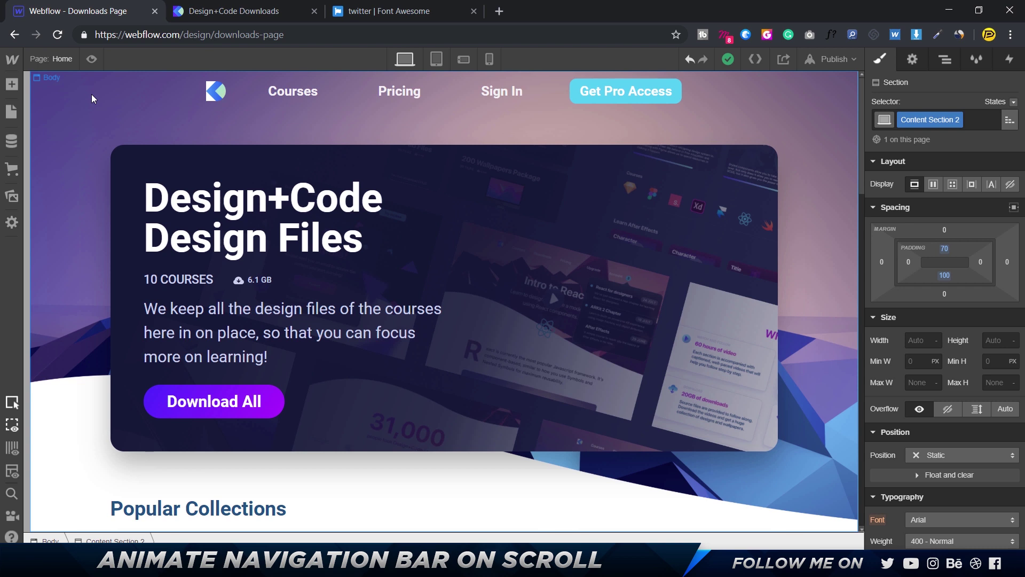
{"action": "left_click", "coordinate": [195, 85]}
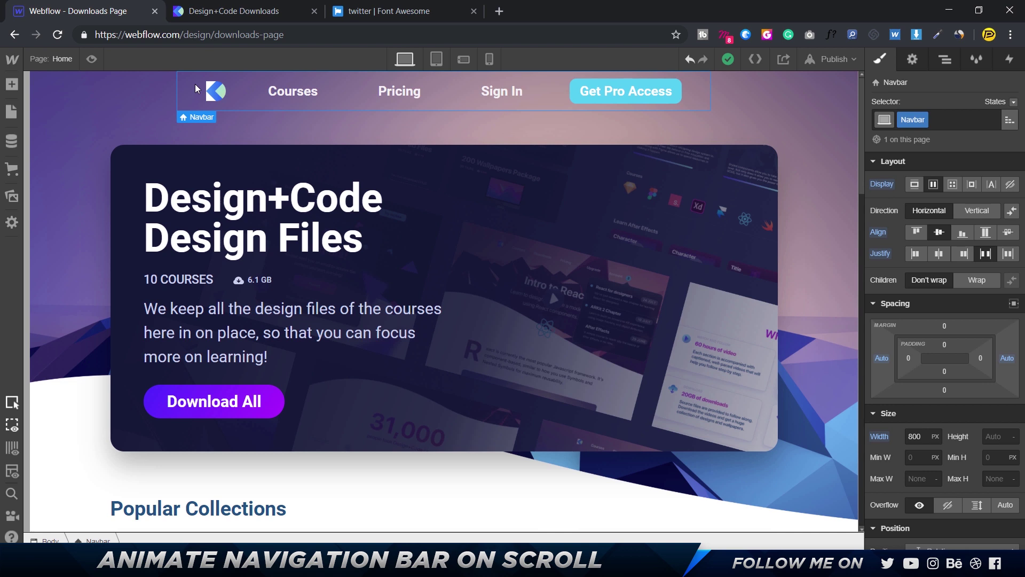
{"action": "key", "text": "ctrl+e"}
{"action": "type", "text": "div"}
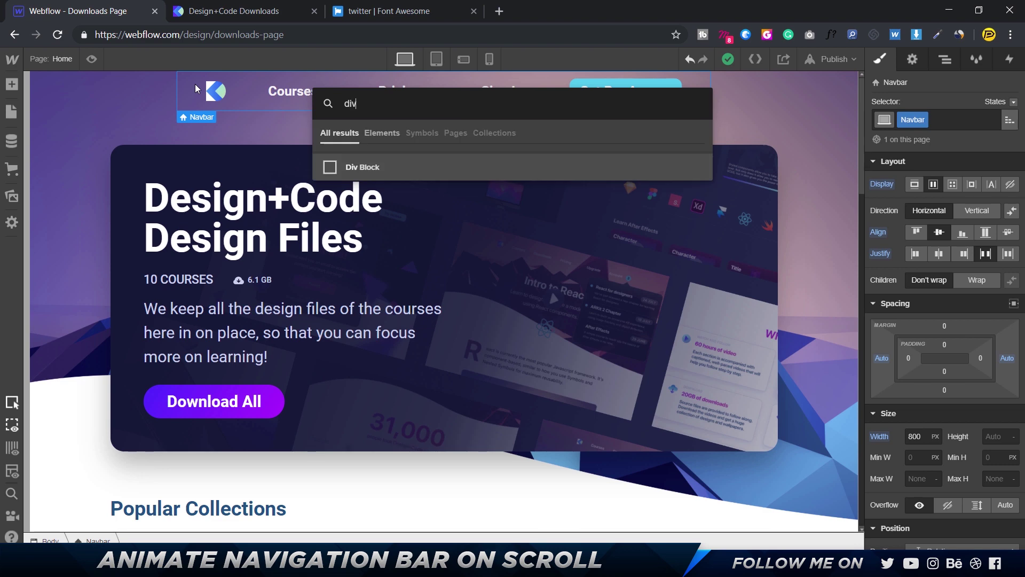
{"action": "key", "text": "Return"}
Step: Give the new Div Block the class Nav Wrapper
{"action": "left_click", "coordinate": [933, 125]}
{"action": "type", "text": "Nav Contr"}
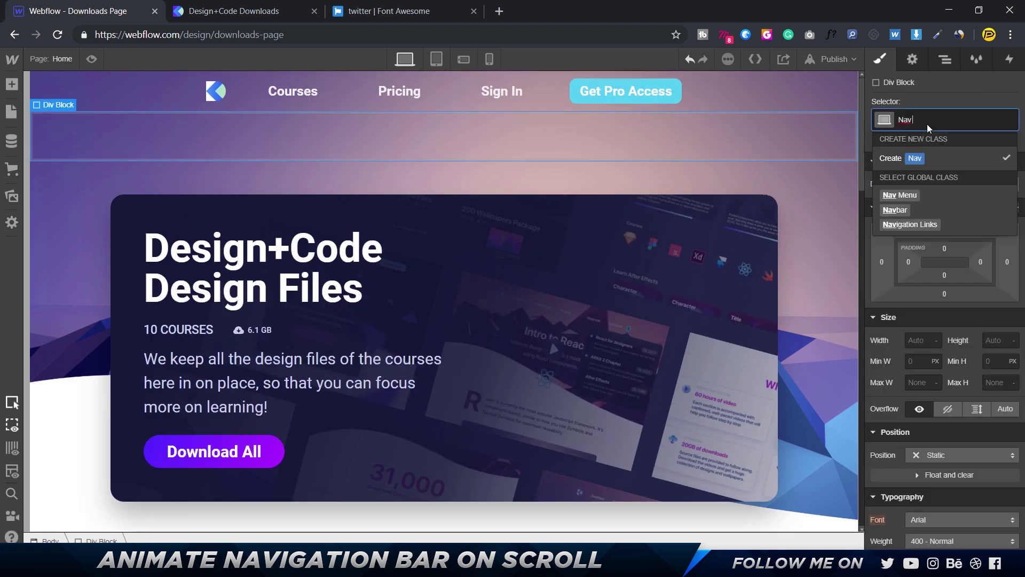
{"action": "key", "text": "BackSpace"}
{"action": "key", "text": "BackSpace"}
{"action": "key", "text": "BackSpace"}
{"action": "key", "text": "BackSpace"}
{"action": "key", "text": "BackSpace"}
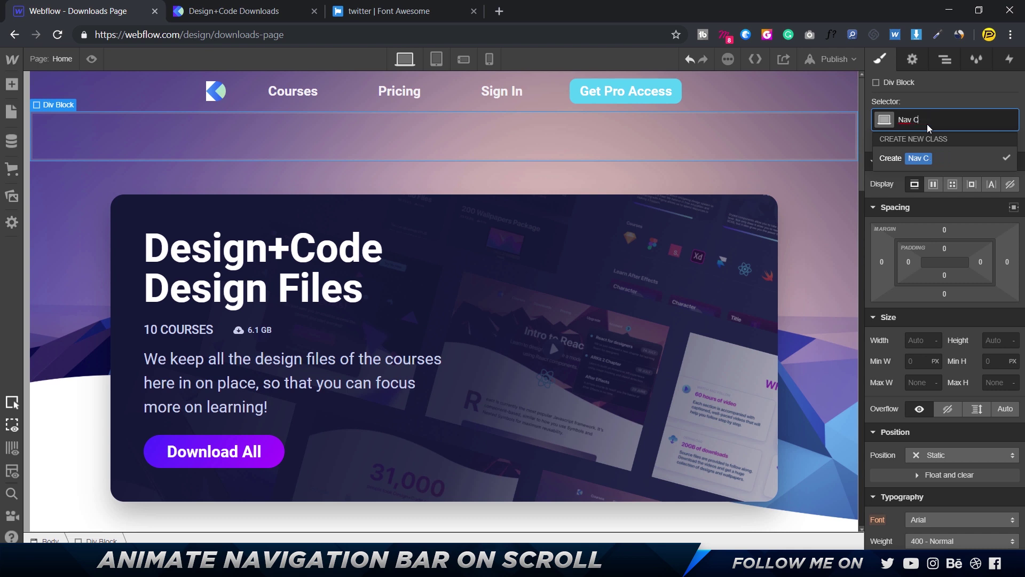
{"action": "type", "text": "Wrapper"}
{"action": "key", "text": "Return"}
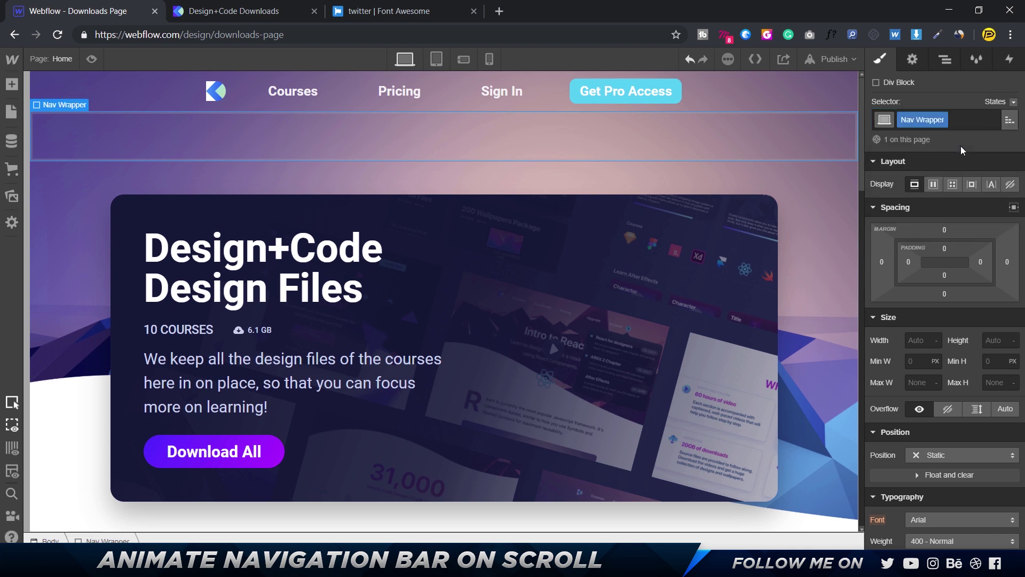
Step: Nest the Navbar inside the Nav Wrapper in the page structure and collapse the wrapper
{"action": "left_click", "coordinate": [945, 58]}
{"action": "left_click_drag", "start_coordinate": [914, 153], "coordinate": [914, 137]}
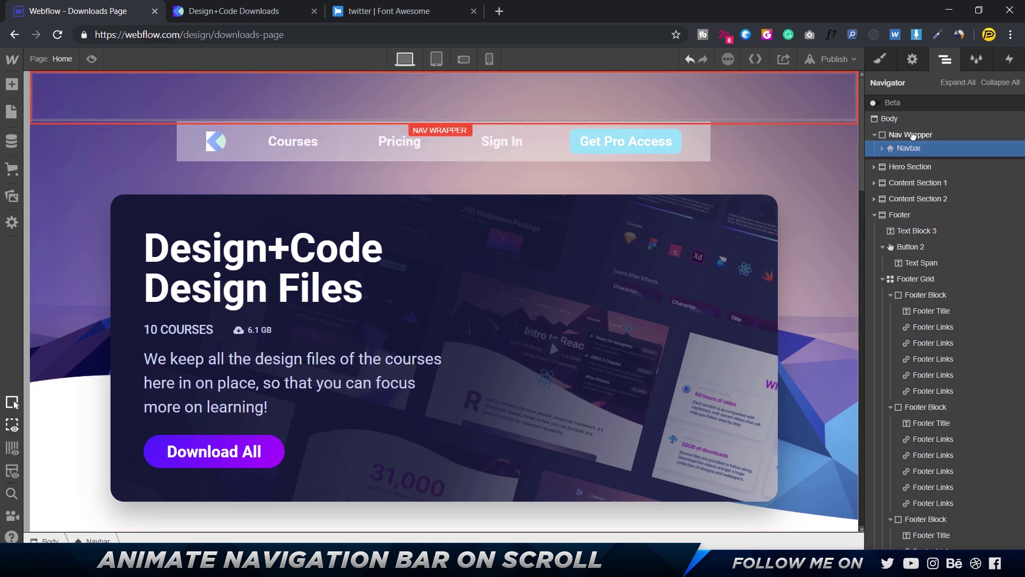
{"action": "left_click", "coordinate": [935, 134]}
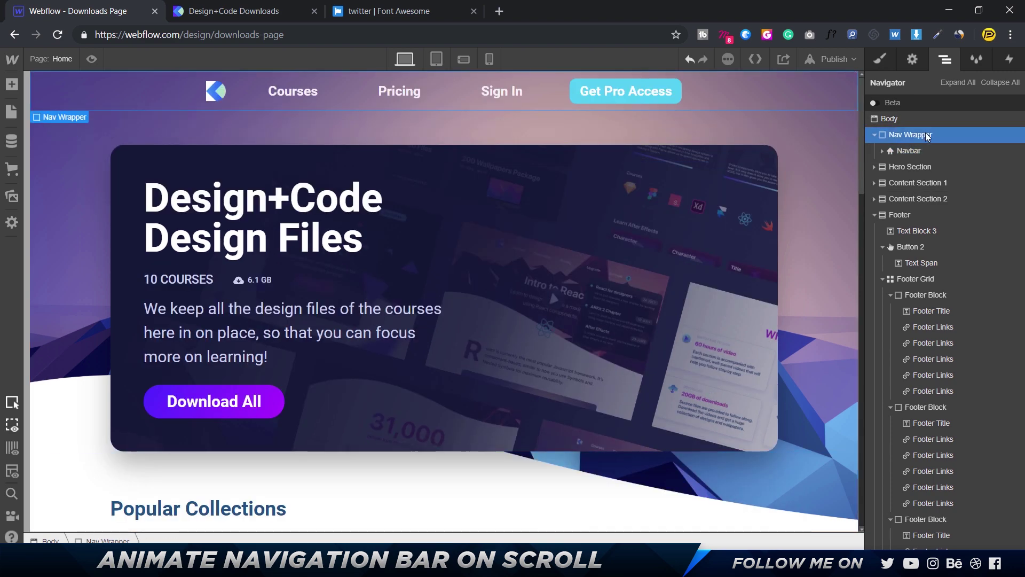
{"action": "left_click", "coordinate": [873, 135]}
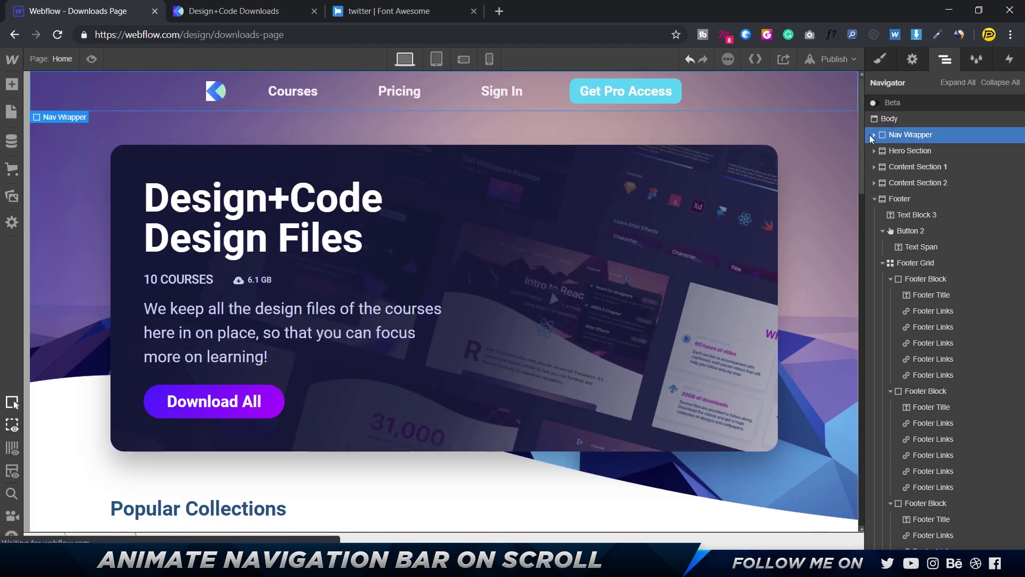
Step: Set the Nav Wrapper's position to Fixed and pin it across the page with the Top preset
{"action": "left_click", "coordinate": [886, 62]}
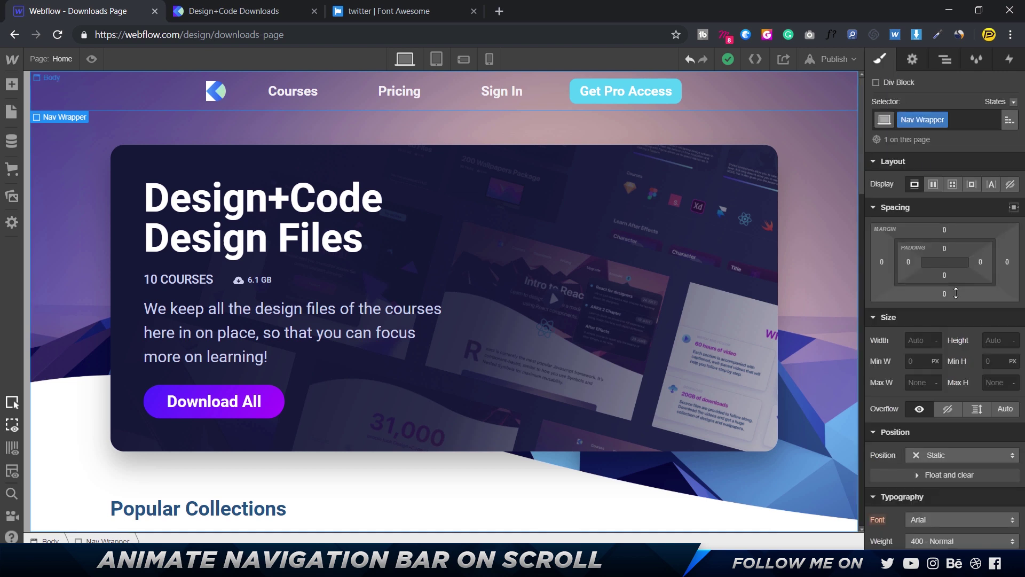
{"action": "scroll", "coordinate": [950, 274], "scroll_direction": "down", "scroll_amount": 3}
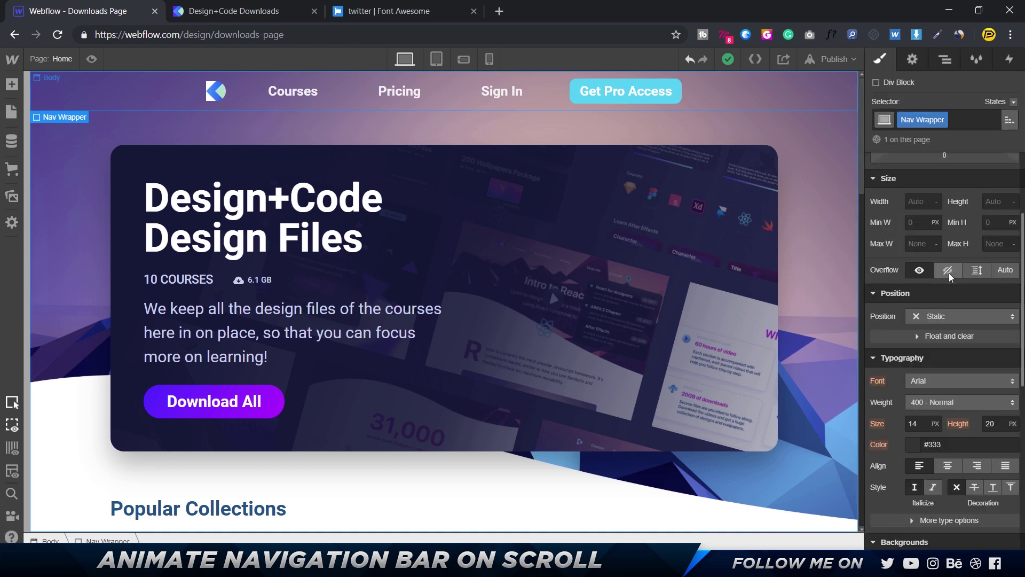
{"action": "left_click", "coordinate": [938, 316]}
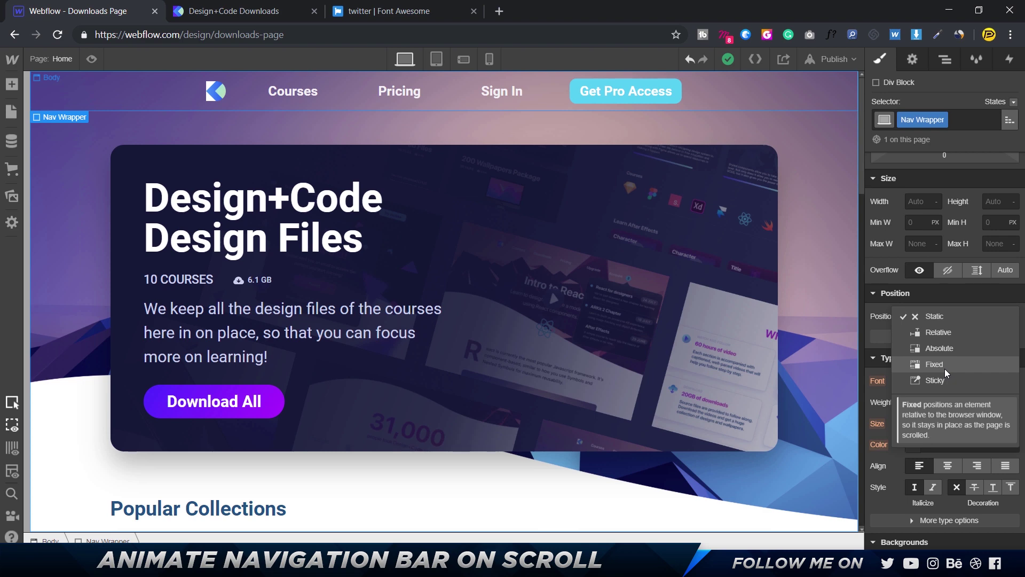
{"action": "left_click", "coordinate": [944, 368]}
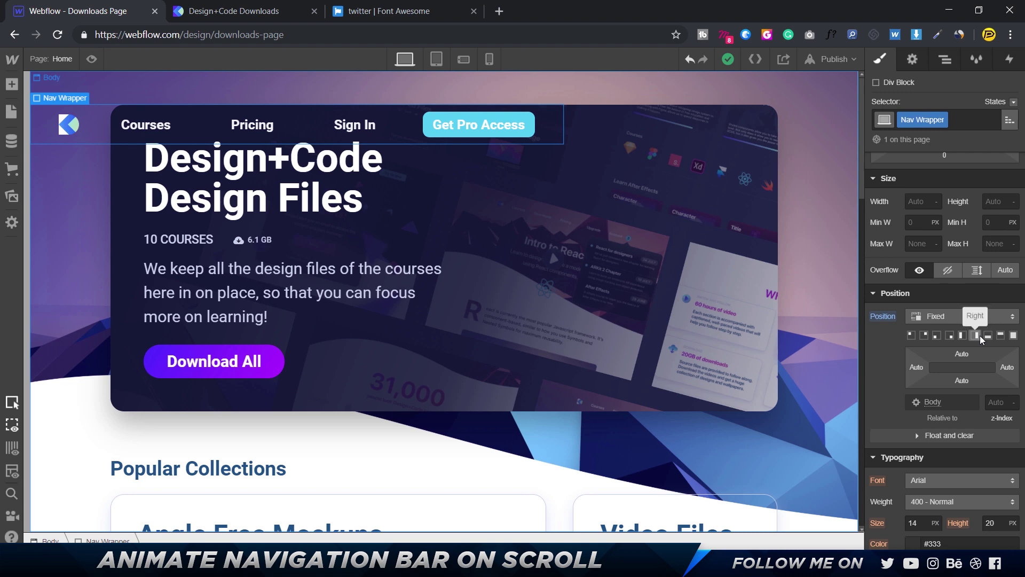
{"action": "left_click", "coordinate": [1001, 337]}
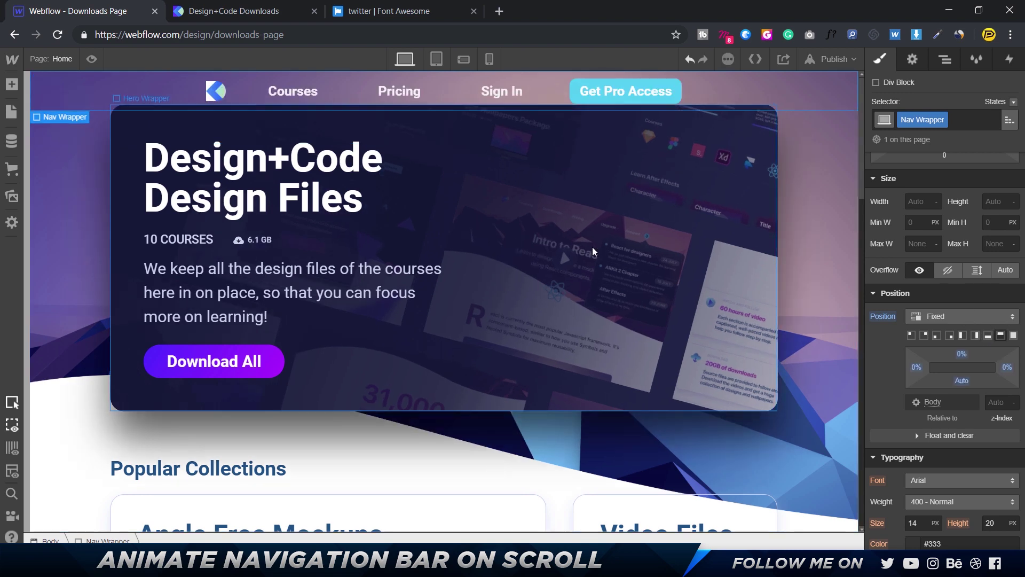
Step: Check the fixed navigation over the whole scrolling page and compare its placement with the Design+Code Downloads reference site
{"action": "scroll", "coordinate": [591, 247], "scroll_direction": "down", "scroll_amount": 9}
{"action": "scroll", "coordinate": [593, 249], "scroll_direction": "down", "scroll_amount": 10}
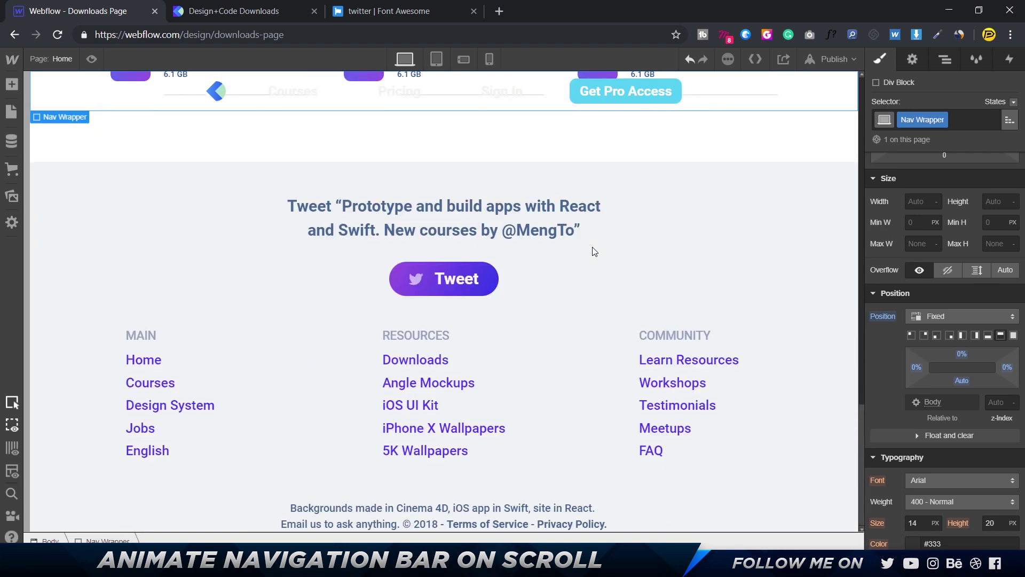
{"action": "scroll", "coordinate": [347, 299], "scroll_direction": "up", "scroll_amount": 10}
{"action": "scroll", "coordinate": [374, 347], "scroll_direction": "down", "scroll_amount": 10}
{"action": "scroll", "coordinate": [398, 383], "scroll_direction": "up", "scroll_amount": 20}
{"action": "scroll", "coordinate": [399, 382], "scroll_direction": "up", "scroll_amount": 5}
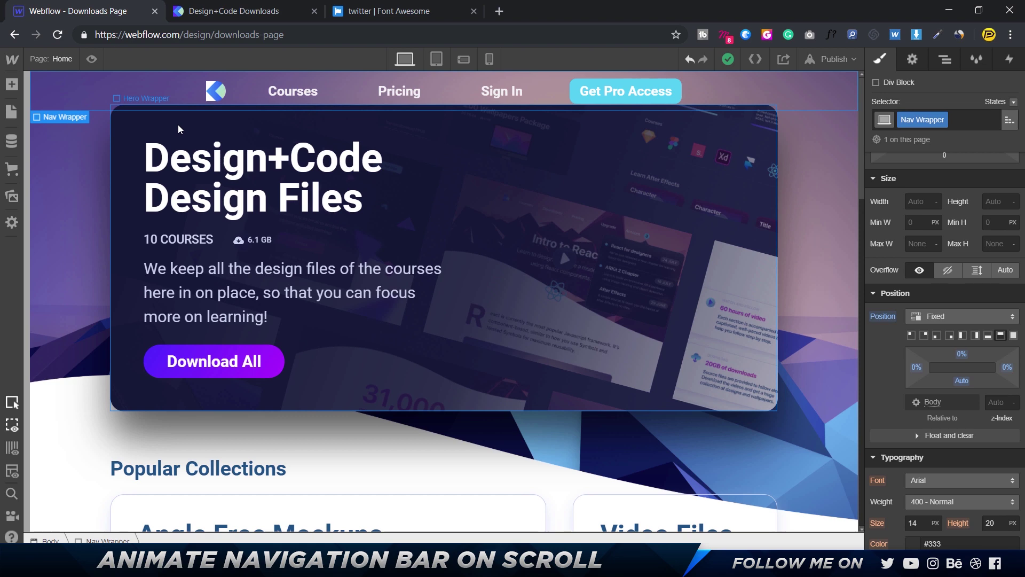
{"action": "left_click", "coordinate": [238, 19]}
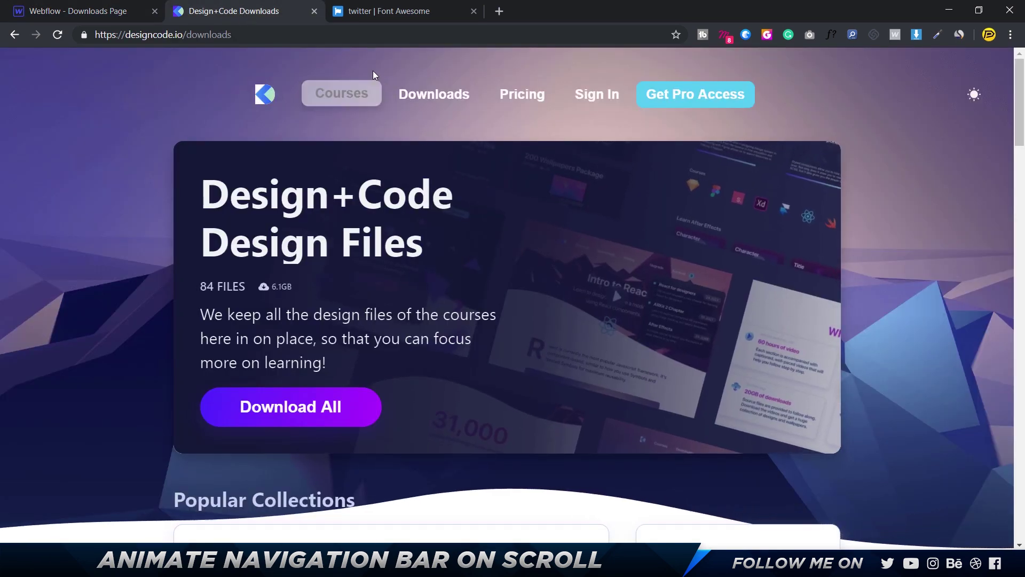
{"action": "left_click", "coordinate": [106, 11]}
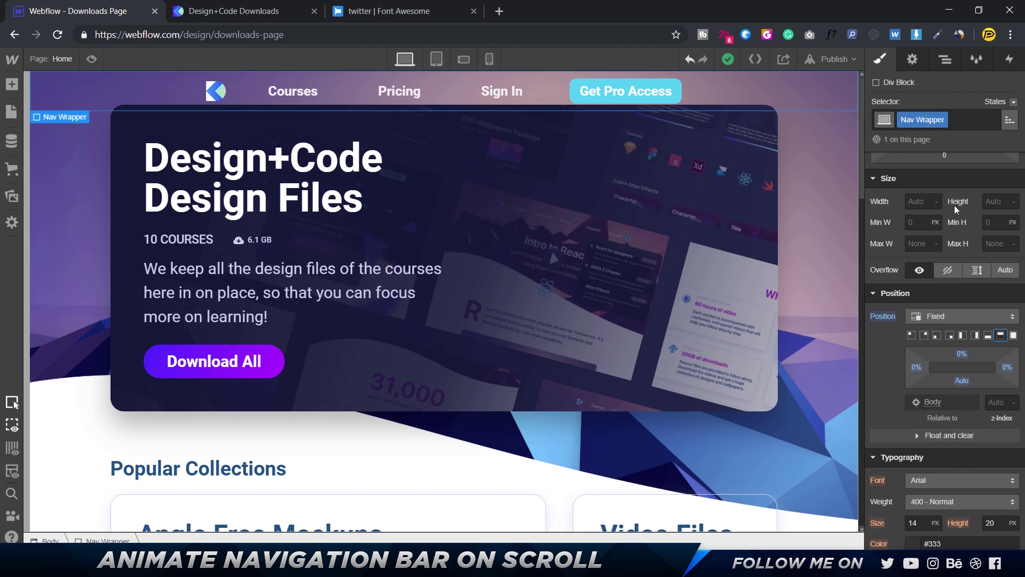
Step: Set the Nav Wrapper's top padding to 50
{"action": "scroll", "coordinate": [953, 202], "scroll_direction": "up", "scroll_amount": 3}
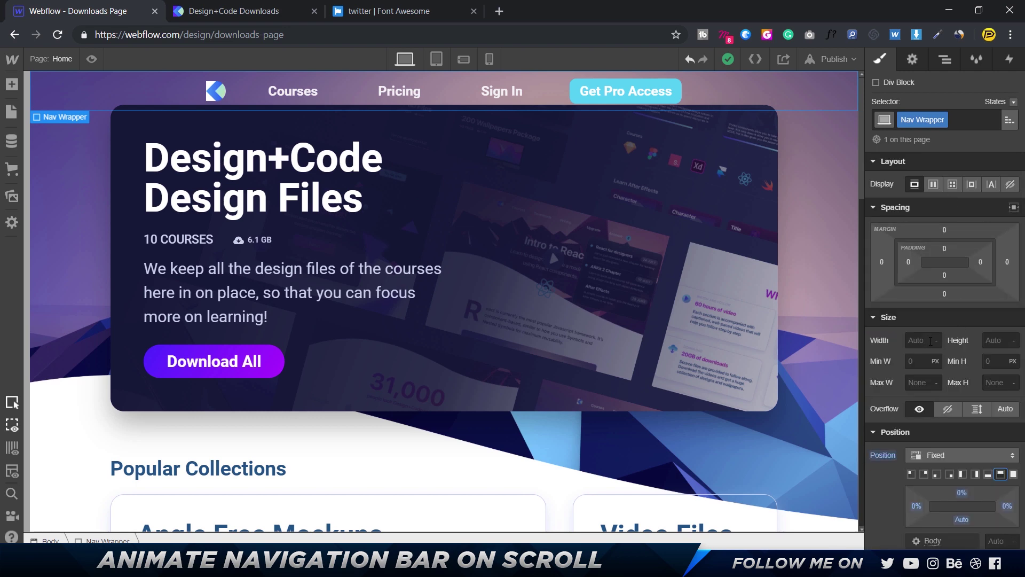
{"action": "scroll", "coordinate": [1005, 341], "scroll_direction": "down", "scroll_amount": 5}
{"action": "scroll", "coordinate": [969, 354], "scroll_direction": "up", "scroll_amount": 5}
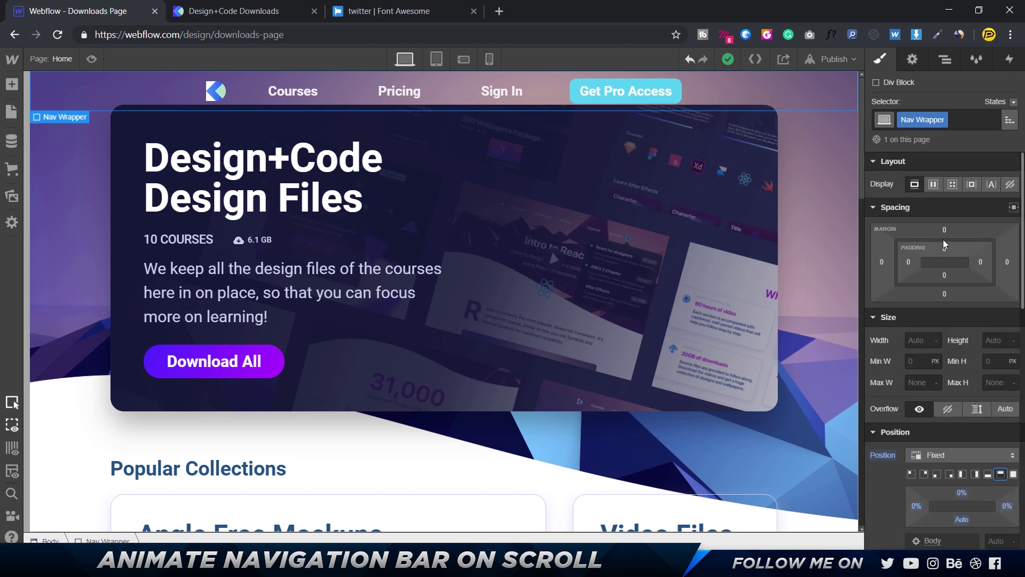
{"action": "left_click", "coordinate": [946, 248]}
{"action": "type", "text": "50"}
{"action": "key", "text": "Return"}
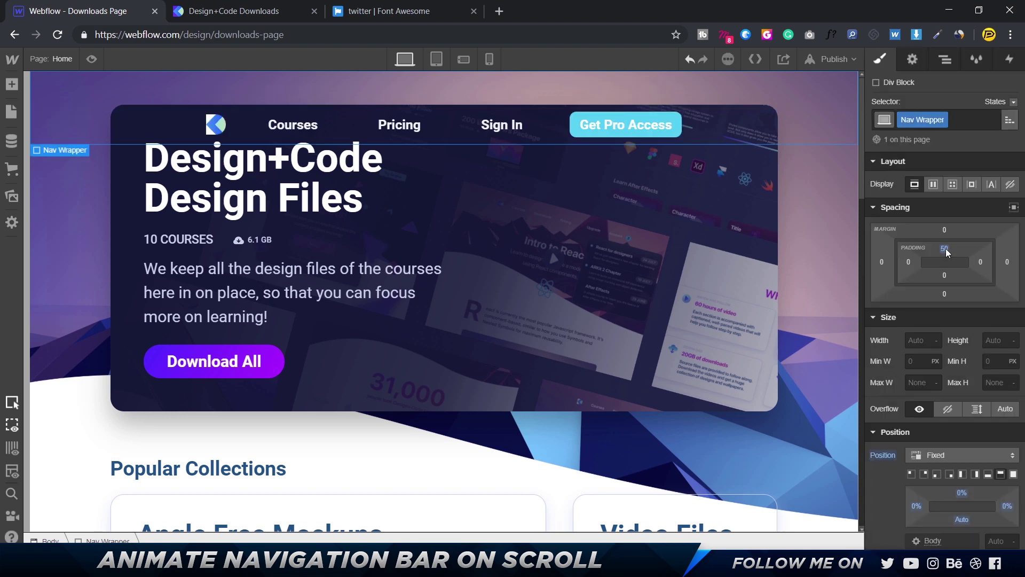
Step: Set the Hero Section's top margin to 150 and check the spacing beneath the fixed navigation
{"action": "left_click", "coordinate": [852, 233]}
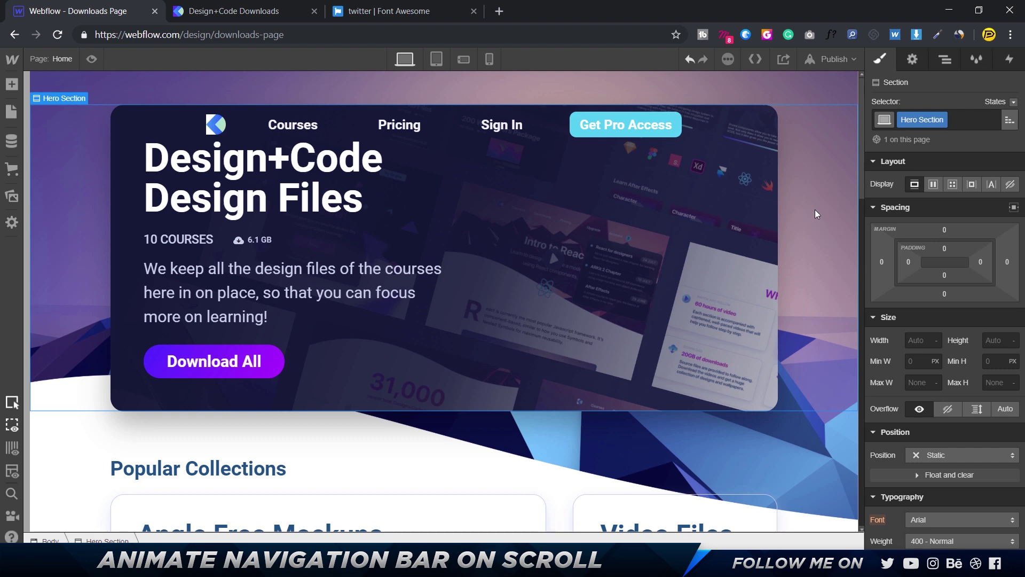
{"action": "left_click_drag", "start_coordinate": [947, 233], "coordinate": [947, 3]}
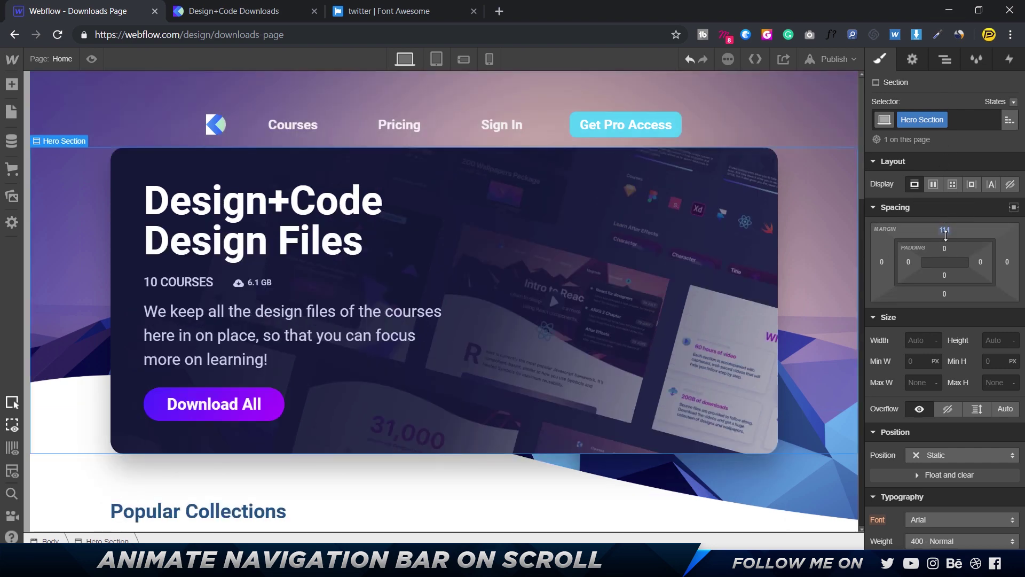
{"action": "left_click", "coordinate": [945, 230]}
{"action": "type", "text": "12"}
{"action": "type", "text": "50"}
{"action": "key", "text": "Return"}
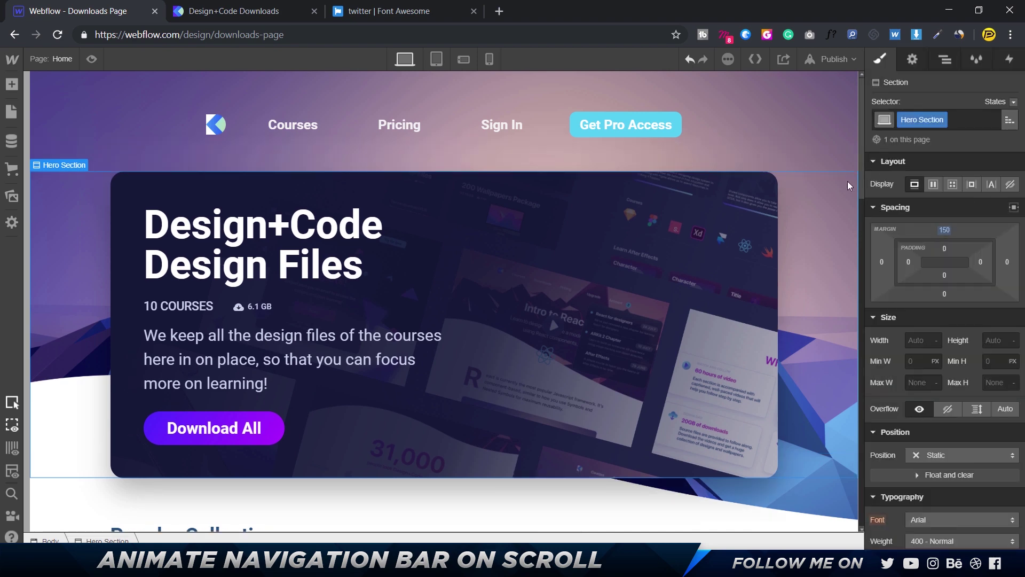
{"action": "scroll", "coordinate": [803, 120], "scroll_direction": "down", "scroll_amount": 3}
{"action": "scroll", "coordinate": [798, 129], "scroll_direction": "up", "scroll_amount": 3}
{"action": "scroll", "coordinate": [850, 203], "scroll_direction": "down", "scroll_amount": 15}
{"action": "scroll", "coordinate": [850, 204], "scroll_direction": "up", "scroll_amount": 15}
Step: Examine the element trigger and page trigger interaction options with the Nav Wrapper selected
{"action": "left_click", "coordinate": [741, 111]}
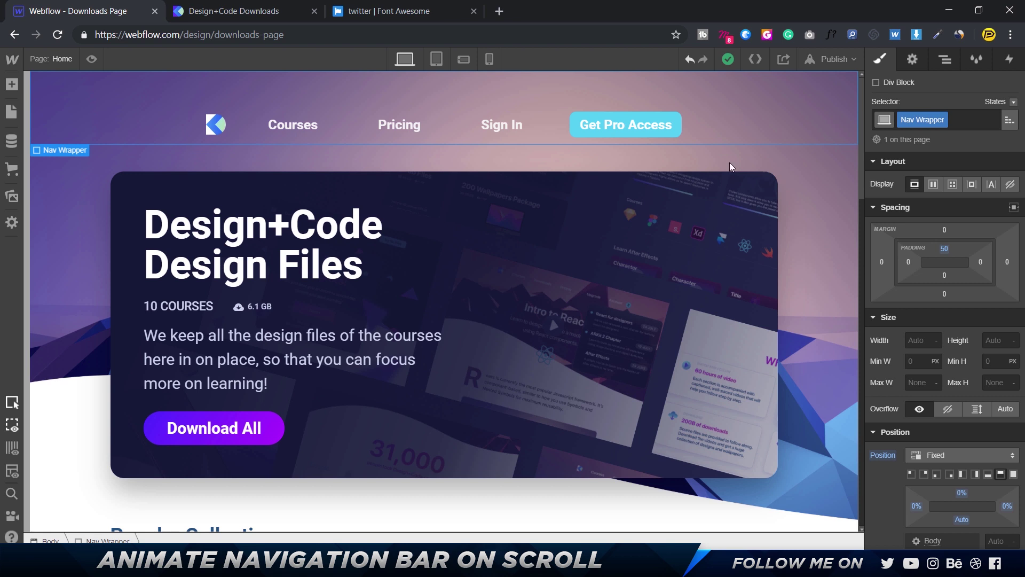
{"action": "left_click", "coordinate": [1010, 60]}
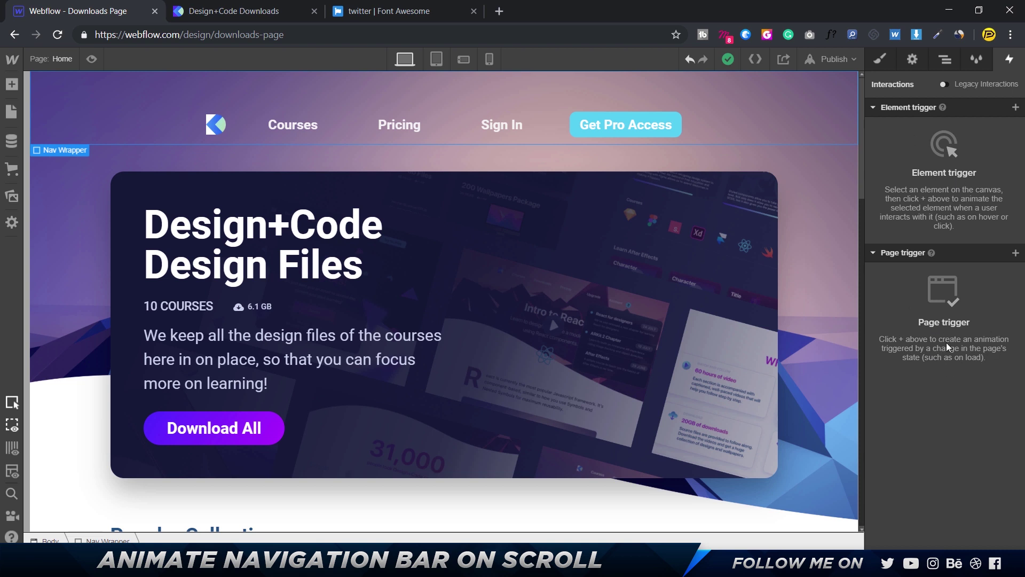
{"action": "left_click", "coordinate": [1016, 108]}
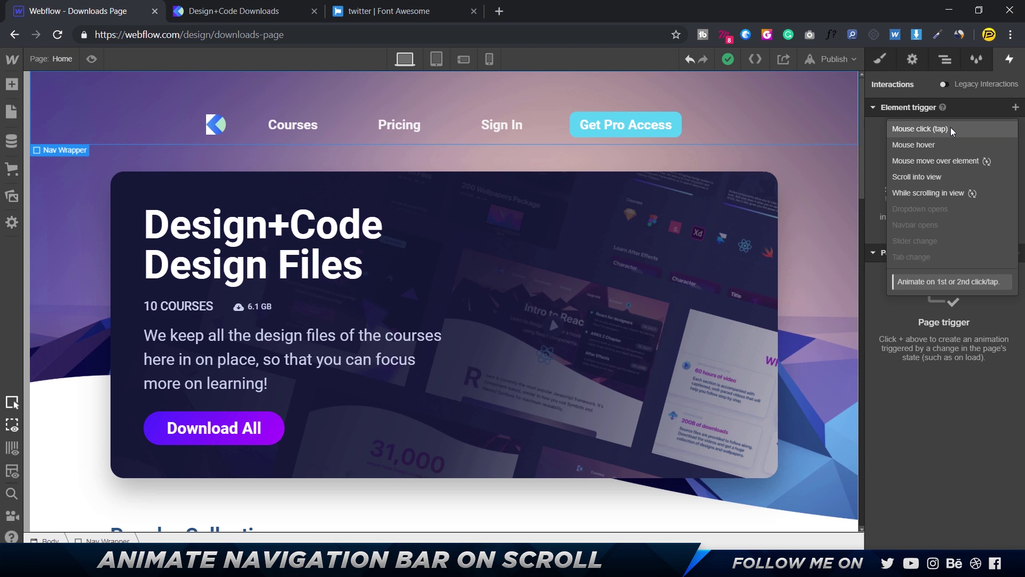
{"action": "left_click", "coordinate": [918, 108]}
{"action": "left_click", "coordinate": [902, 110]}
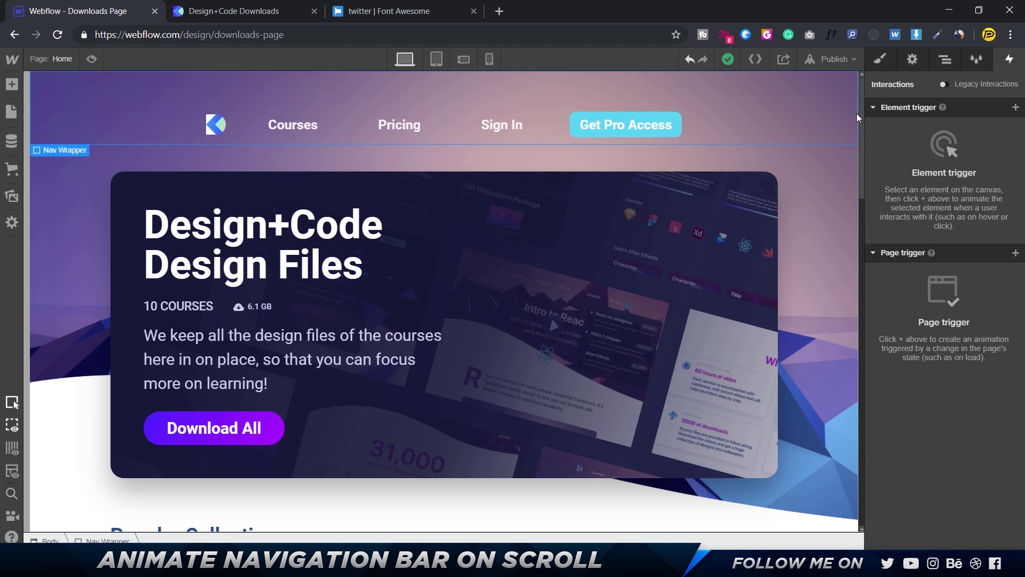
{"action": "left_click", "coordinate": [1016, 252]}
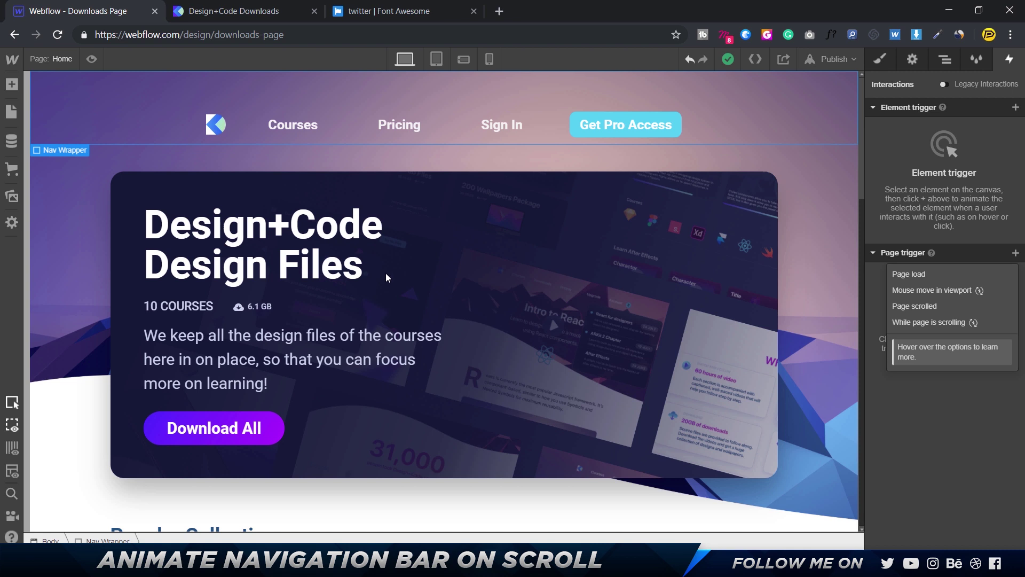
{"action": "key", "text": "Escape"}
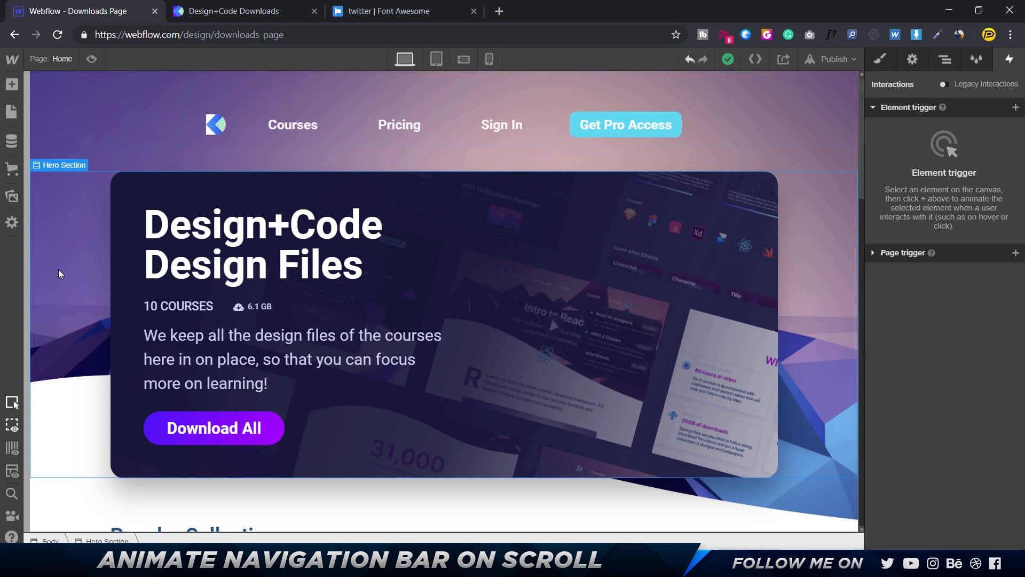
Step: Give the Hero Section a Scroll into view trigger that starts a new timed animation when scrolled out of view
{"action": "left_click", "coordinate": [1016, 108]}
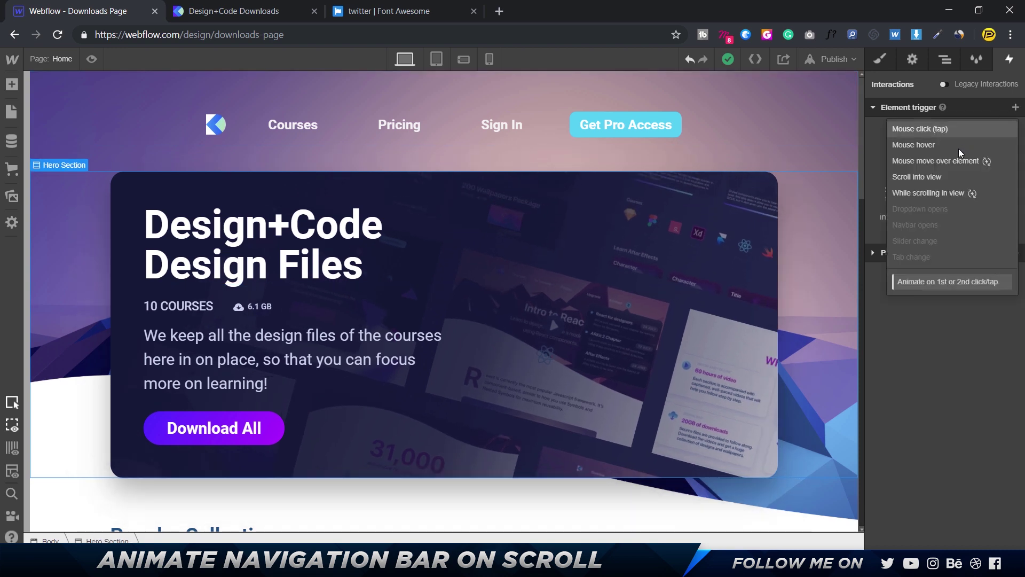
{"action": "left_click", "coordinate": [938, 176]}
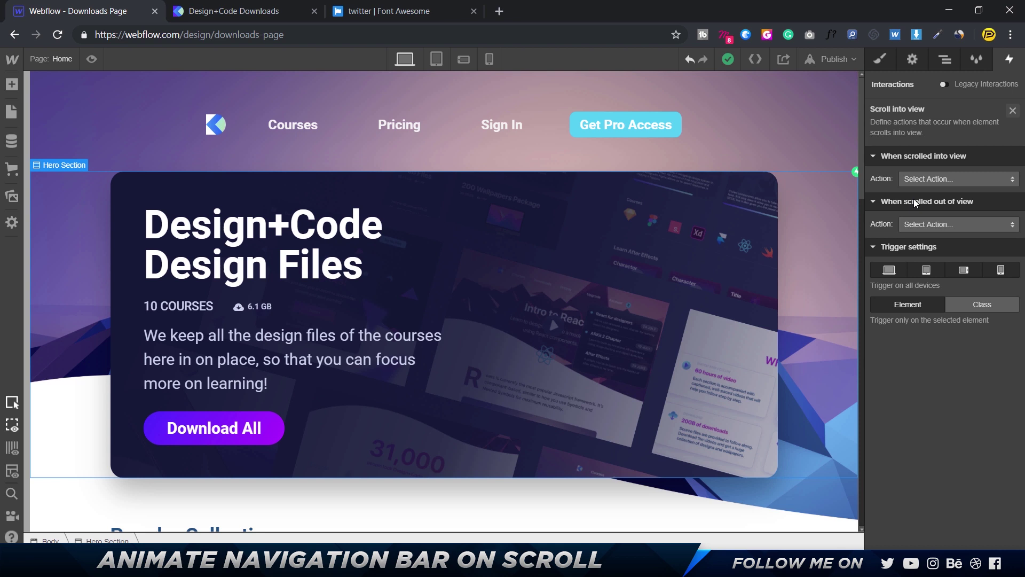
{"action": "left_click", "coordinate": [928, 225]}
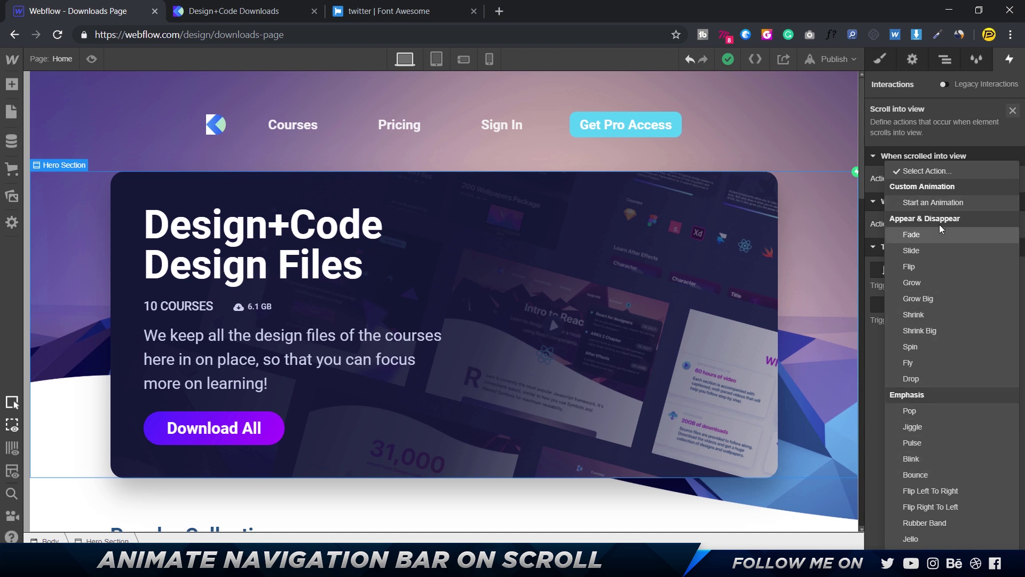
{"action": "left_click", "coordinate": [940, 203]}
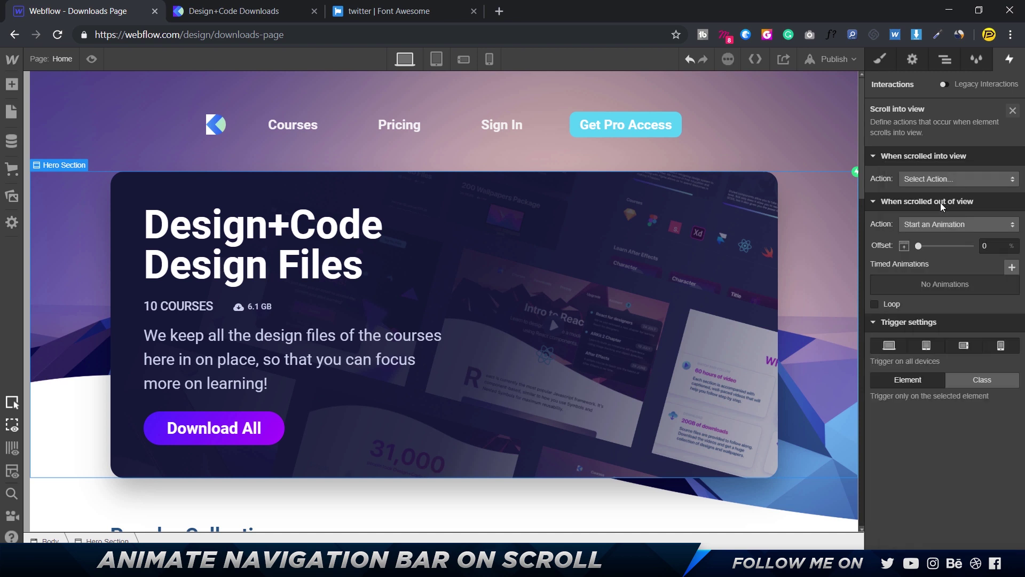
{"action": "left_click", "coordinate": [1012, 268]}
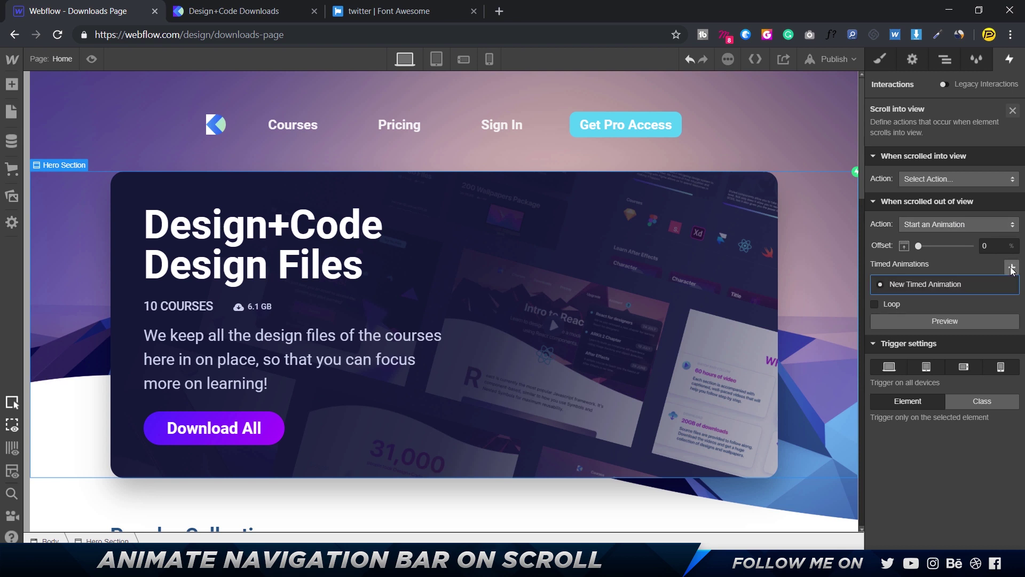
{"action": "left_click", "coordinate": [1012, 279]}
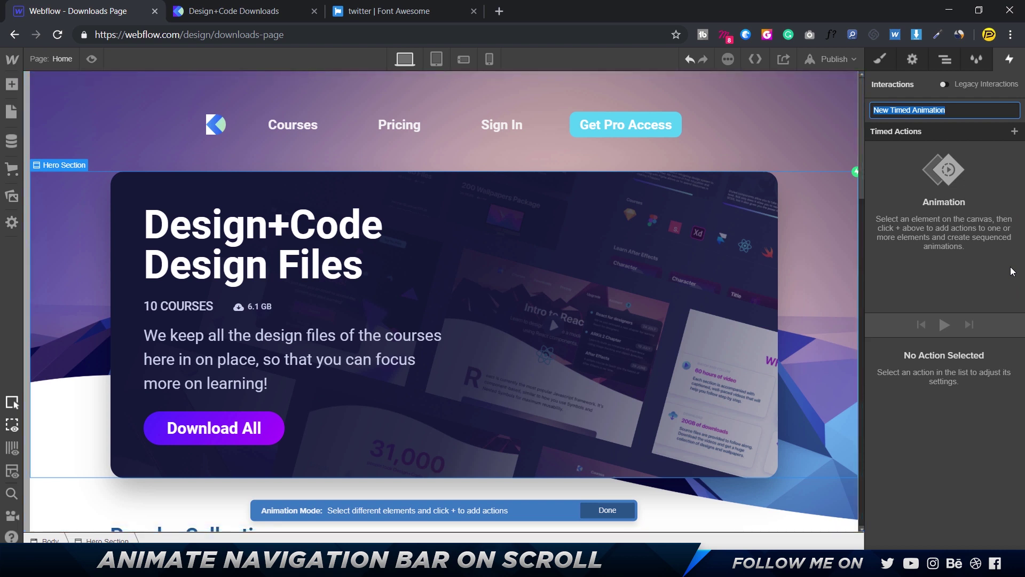
Step: Add a Move action to the timed animation and change its target to the Nav Wrapper
{"action": "left_click", "coordinate": [1015, 132]}
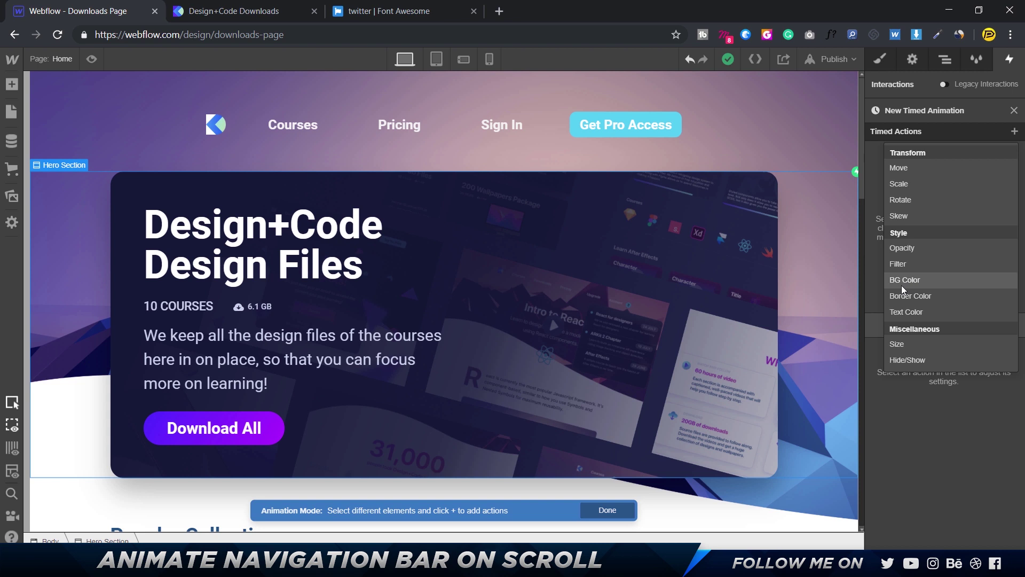
{"action": "left_click", "coordinate": [917, 169]}
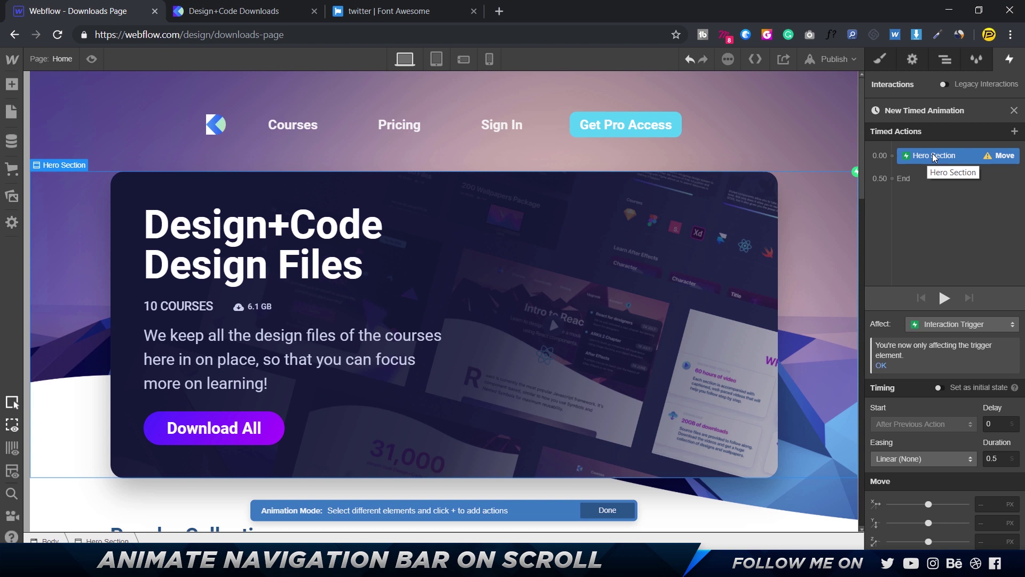
{"action": "right_click", "coordinate": [934, 156]}
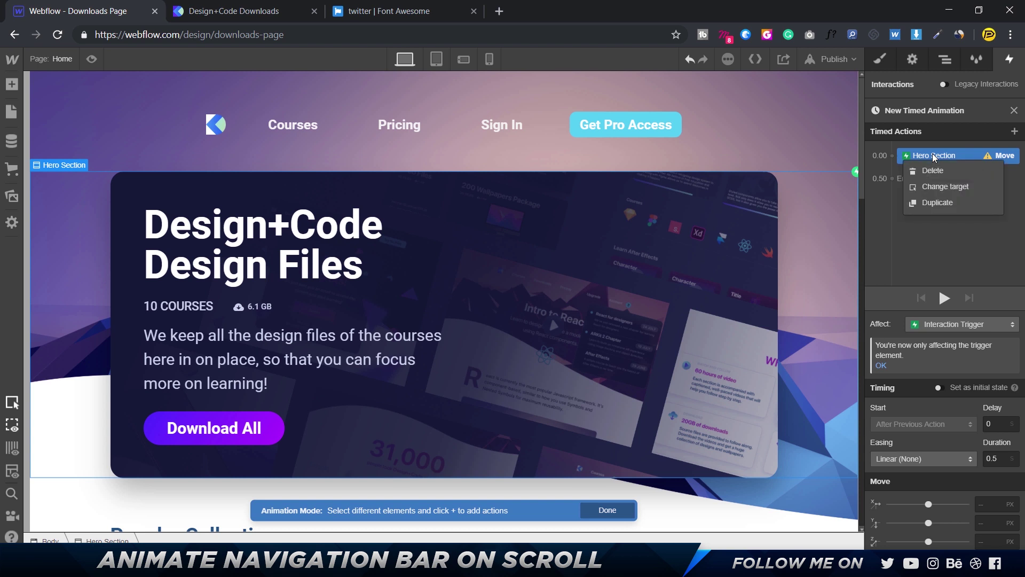
{"action": "left_click", "coordinate": [930, 188]}
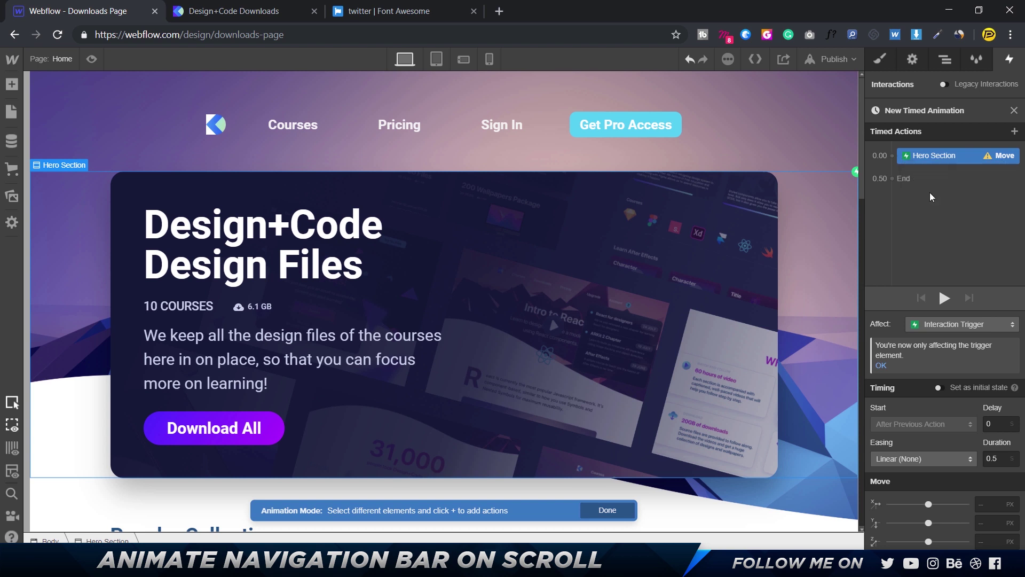
{"action": "left_click", "coordinate": [732, 93]}
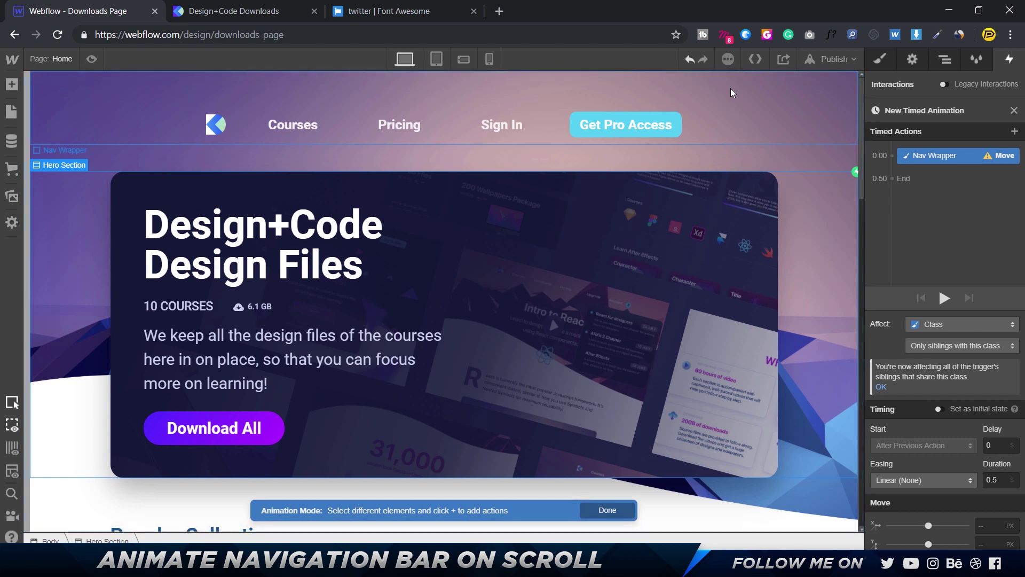
Step: Set the Nav Wrapper's Move action to -40 px on the Y axis
{"action": "scroll", "coordinate": [983, 516], "scroll_direction": "down", "scroll_amount": 1}
{"action": "left_click", "coordinate": [983, 516]}
{"action": "type", "text": "-10"}
{"action": "left_click", "coordinate": [955, 240]}
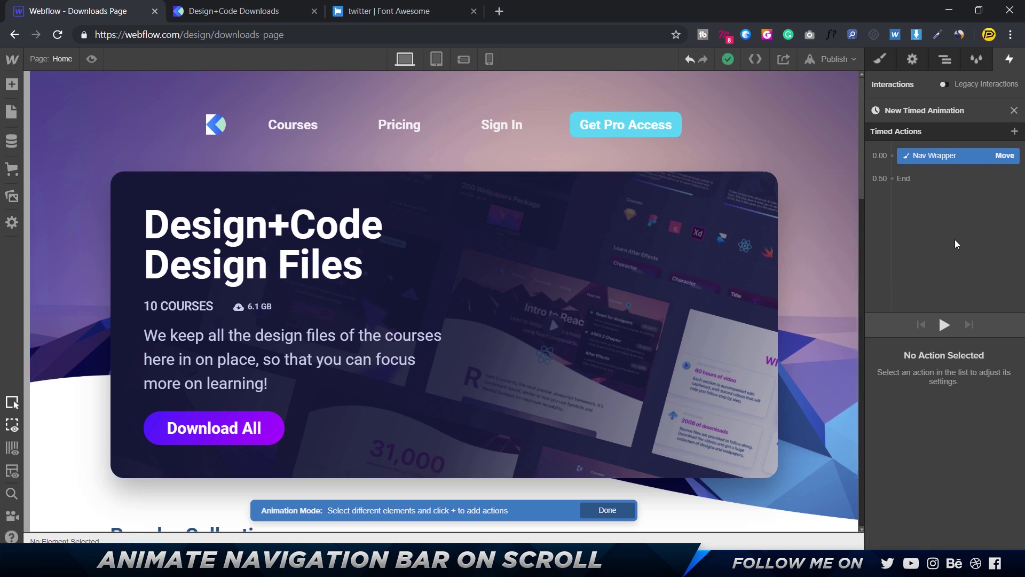
{"action": "left_click", "coordinate": [931, 155]}
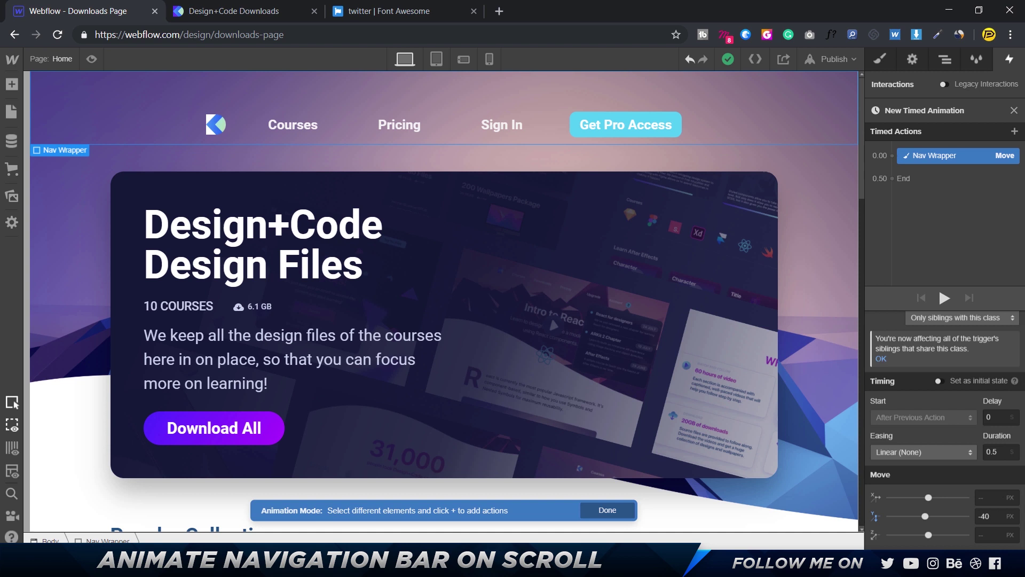
{"action": "left_click", "coordinate": [993, 517]}
{"action": "key", "text": "BackSpace"}
{"action": "type", "text": "0"}
Step: Set the Move action's easing to Ease Out and its duration to 0.3
{"action": "left_click", "coordinate": [927, 457]}
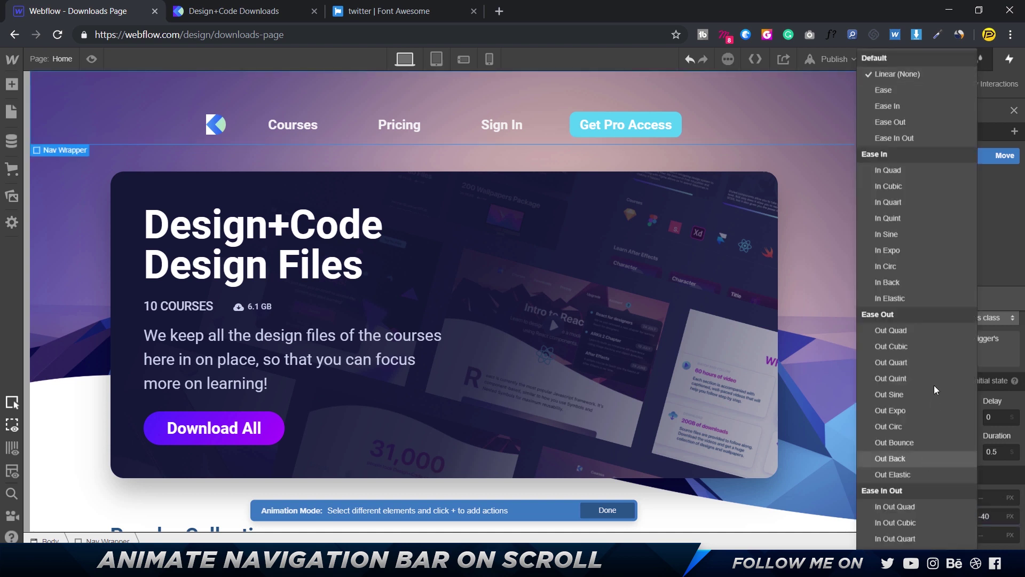
{"action": "left_click", "coordinate": [906, 122]}
{"action": "left_click", "coordinate": [1001, 453]}
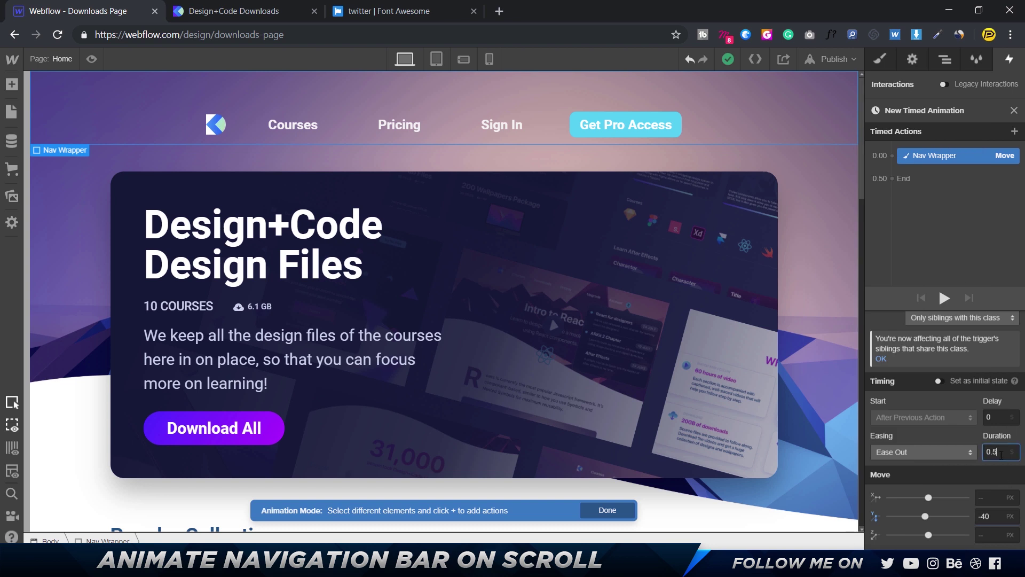
{"action": "key", "text": "BackSpace"}
{"action": "type", "text": "3"}
{"action": "left_click", "coordinate": [958, 222]}
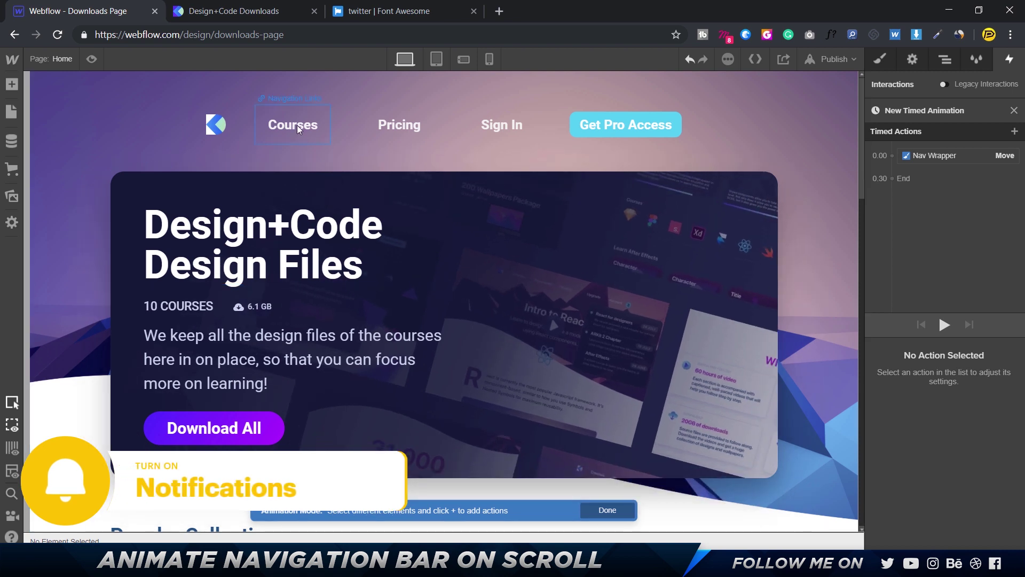
Step: Add a BG Color action for the Nav Wrapper with Ease Out easing, a 0.3 duration and a black background
{"action": "left_click", "coordinate": [956, 157]}
{"action": "left_click", "coordinate": [1015, 132]}
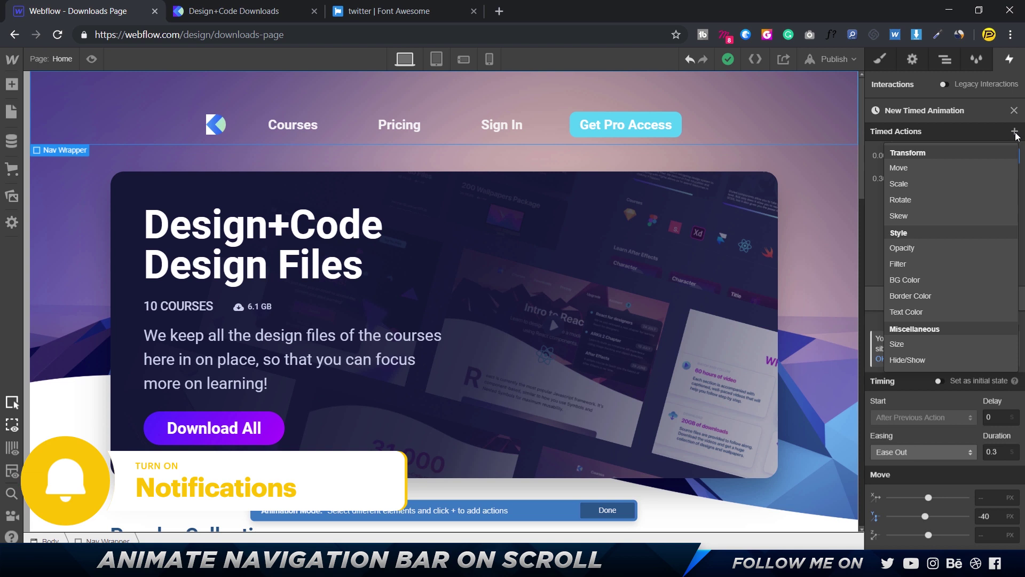
{"action": "left_click", "coordinate": [906, 280]}
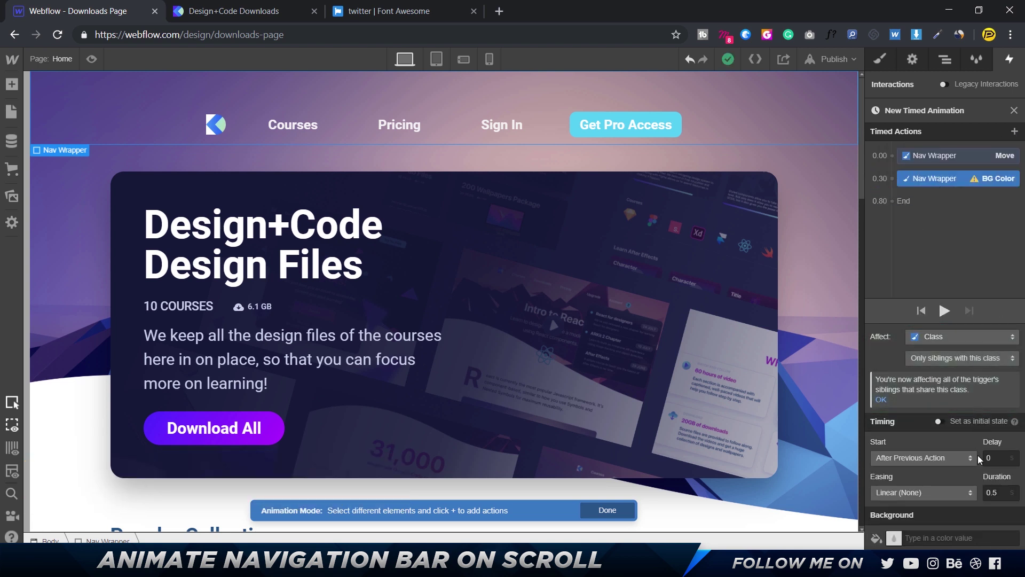
{"action": "left_click", "coordinate": [956, 492]}
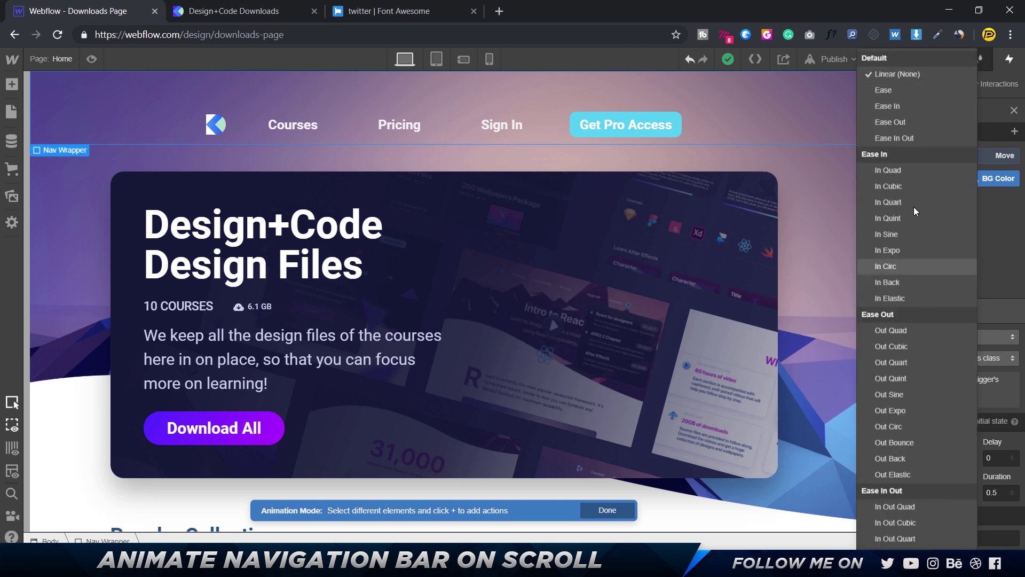
{"action": "left_click", "coordinate": [920, 123]}
{"action": "left_click", "coordinate": [997, 492]}
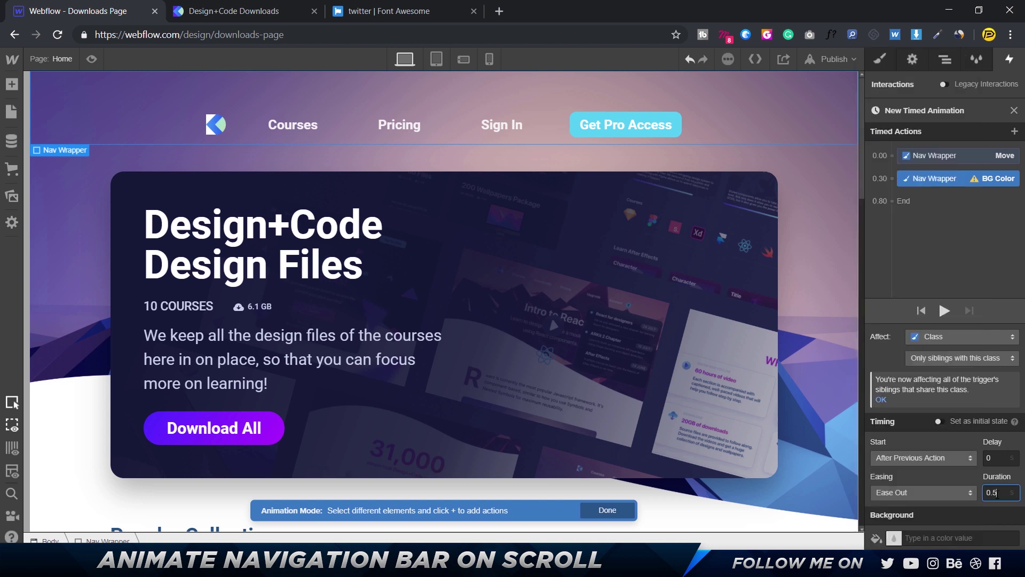
{"action": "type", "text": ".3"}
{"action": "left_click", "coordinate": [895, 538]}
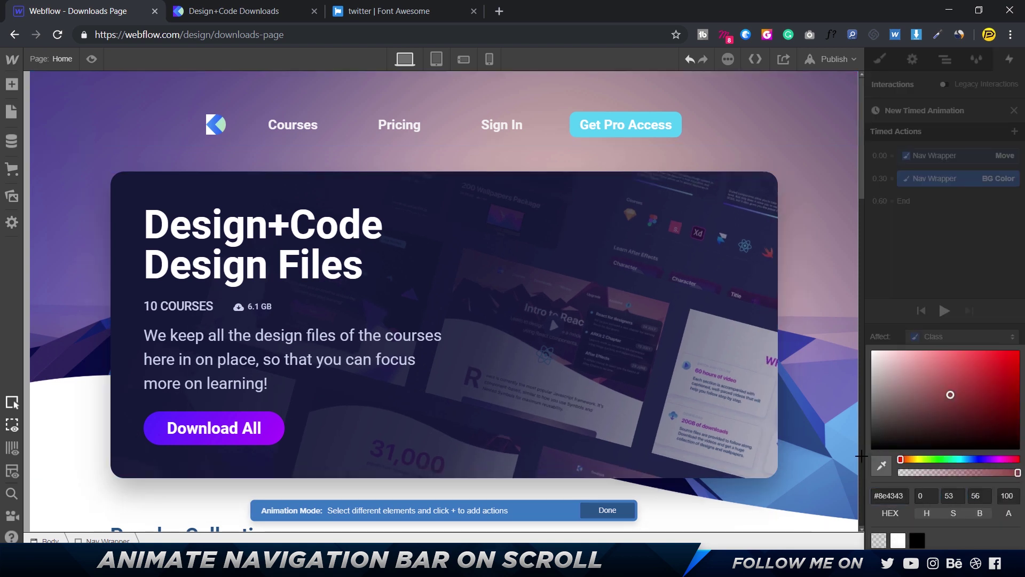
{"action": "left_click", "coordinate": [947, 239]}
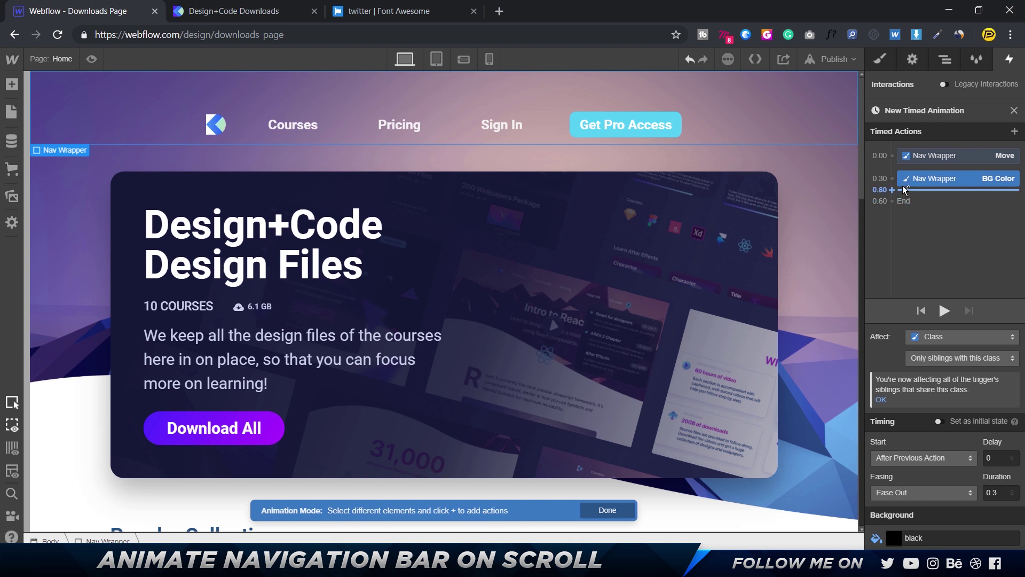
Step: Make the BG Color action run simultaneously with the Move action in the timed animation
{"action": "mouse_move", "coordinate": [883, 158]}
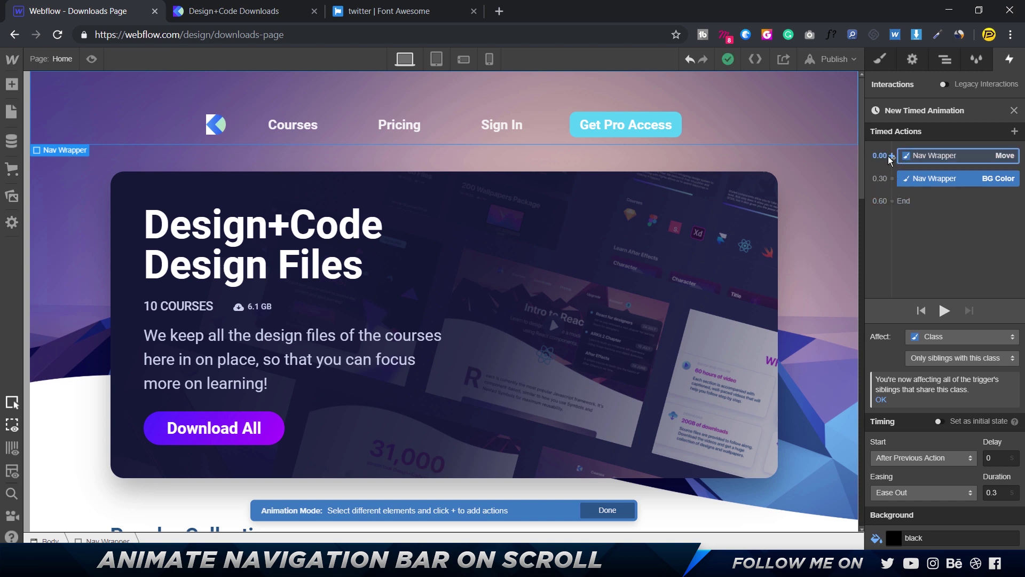
{"action": "left_click", "coordinate": [986, 159]}
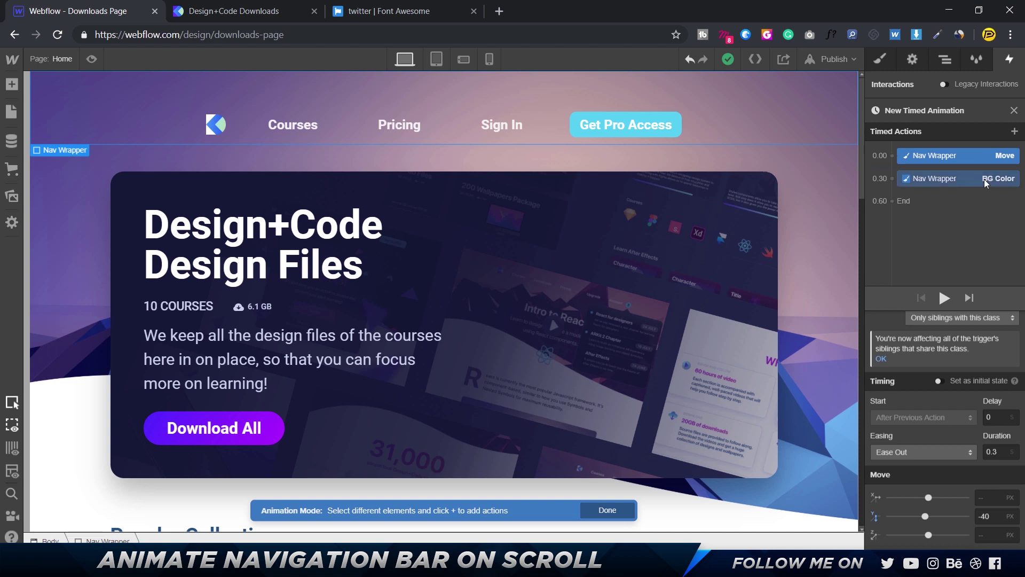
{"action": "left_click", "coordinate": [985, 179]}
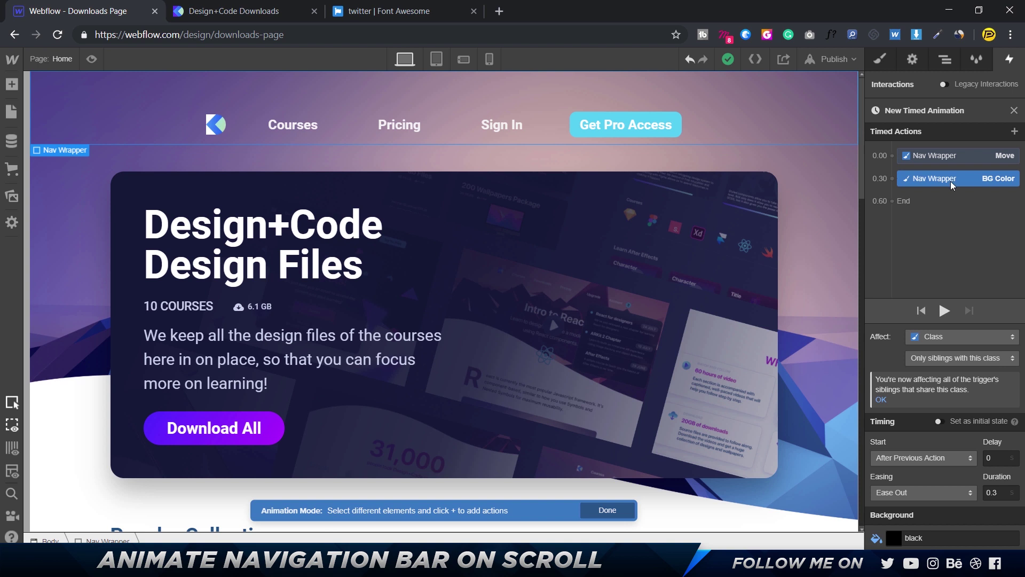
{"action": "left_click_drag", "start_coordinate": [951, 181], "coordinate": [950, 161]}
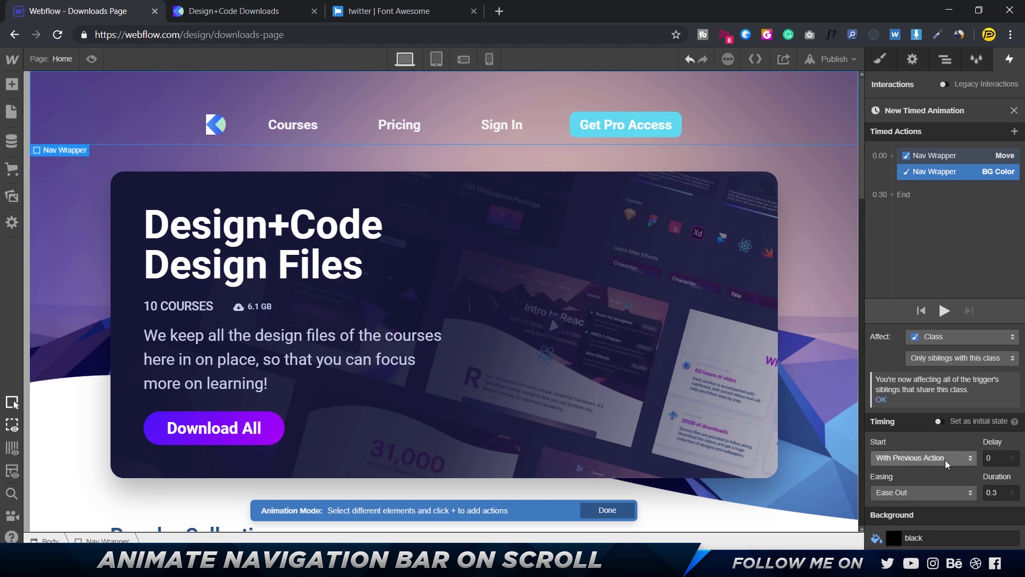
{"action": "left_click", "coordinate": [965, 155]}
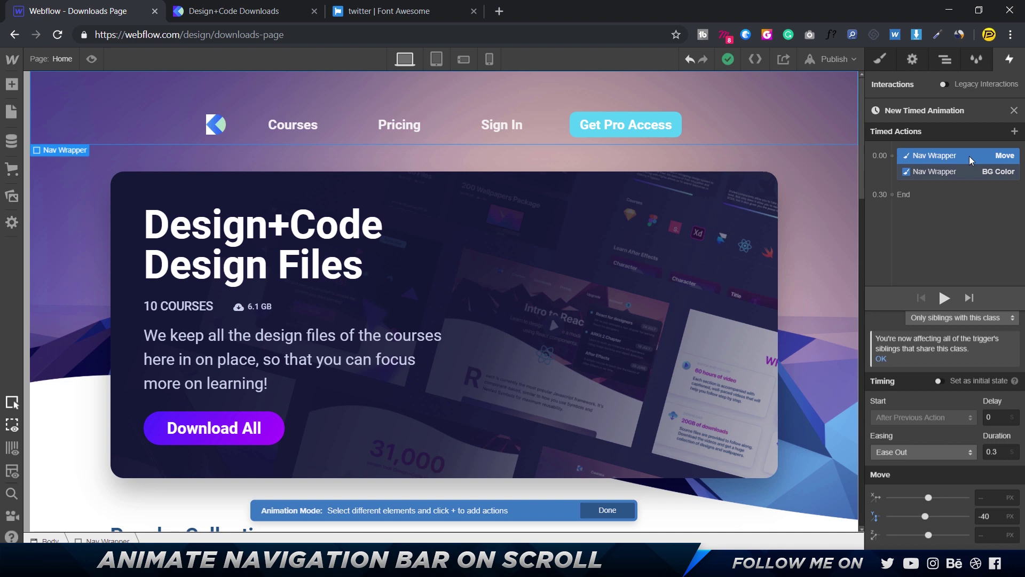
Step: Preview the page and check how the navigation bar animates when scrolling past the Hero Section and back
{"action": "left_click", "coordinate": [91, 58]}
{"action": "scroll", "coordinate": [180, 270], "scroll_direction": "down", "scroll_amount": 5}
{"action": "scroll", "coordinate": [180, 270], "scroll_direction": "down", "scroll_amount": 8}
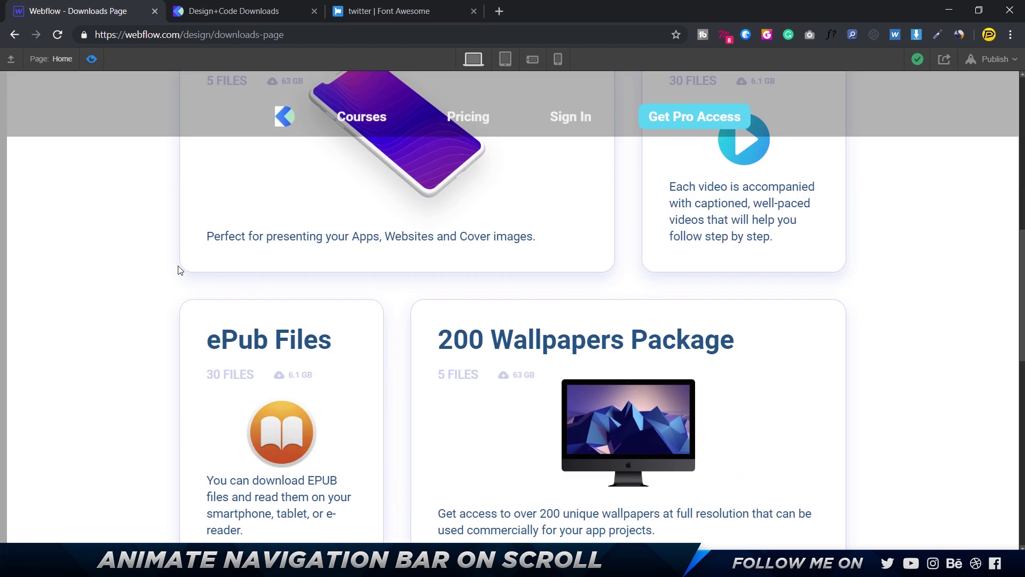
{"action": "scroll", "coordinate": [179, 268], "scroll_direction": "up", "scroll_amount": 13}
{"action": "scroll", "coordinate": [179, 268], "scroll_direction": "down", "scroll_amount": 10}
{"action": "scroll", "coordinate": [179, 268], "scroll_direction": "up", "scroll_amount": 10}
{"action": "scroll", "coordinate": [178, 268], "scroll_direction": "down", "scroll_amount": 3}
{"action": "scroll", "coordinate": [179, 268], "scroll_direction": "up", "scroll_amount": 3}
{"action": "left_click", "coordinate": [92, 60]}
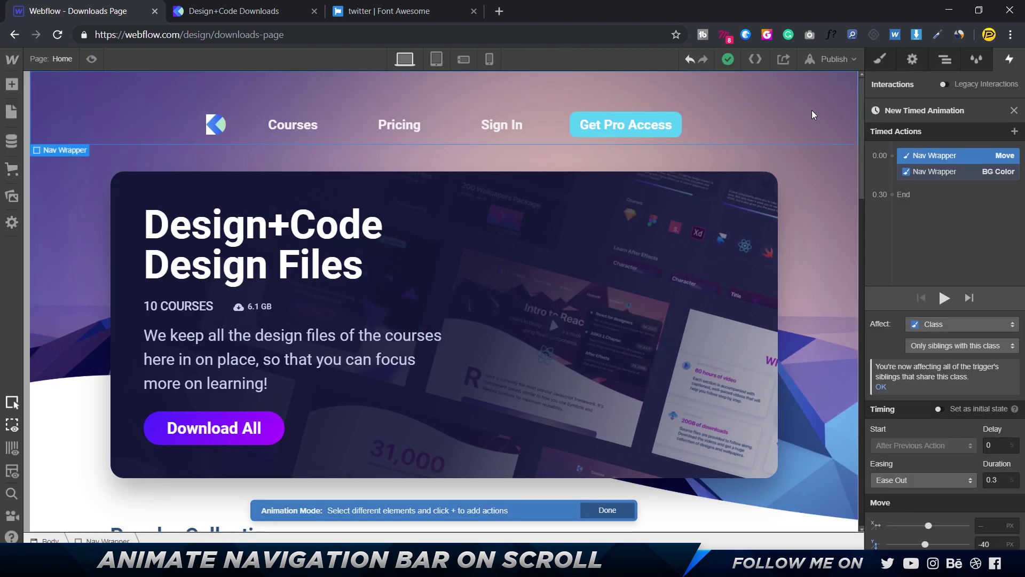
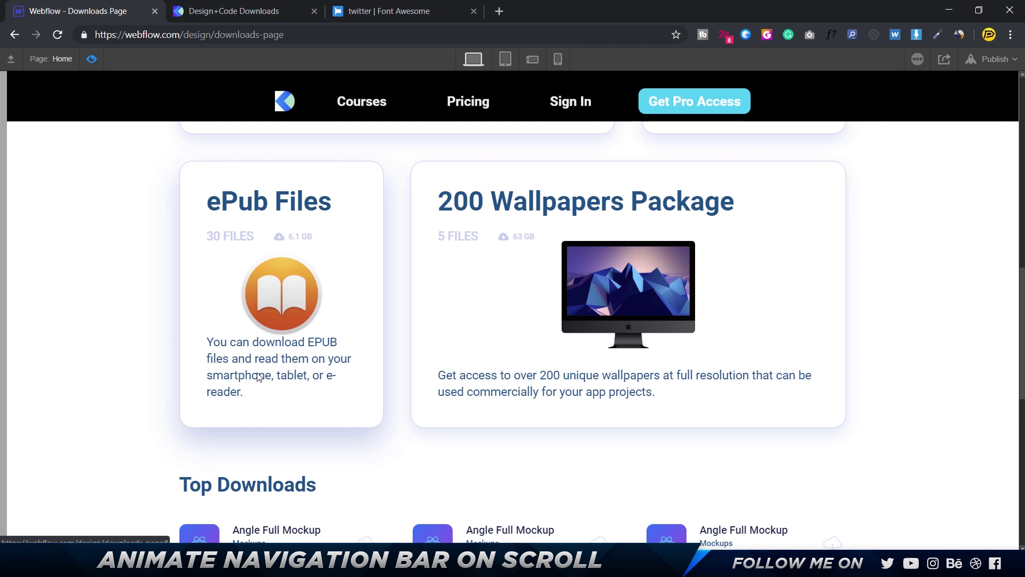
Step: Increase the Nav Wrapper's upward Y offset in the Move action and preview the navigation bar's animation on scroll
{"action": "left_click", "coordinate": [91, 59]}
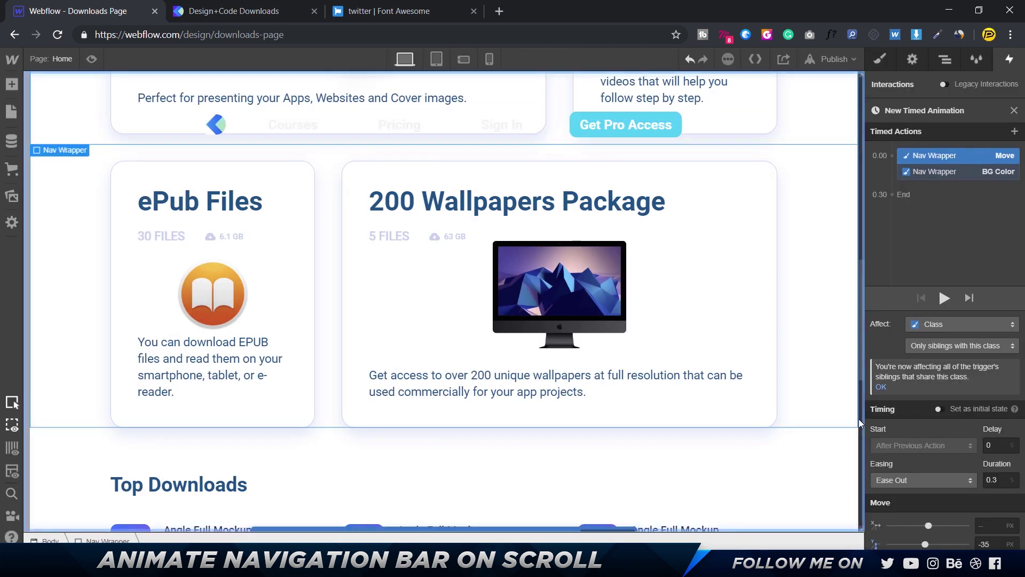
{"action": "left_click", "coordinate": [992, 544]}
{"action": "key", "text": "BackSpace"}
{"action": "key", "text": "BackSpace"}
{"action": "key", "text": "BackSpace"}
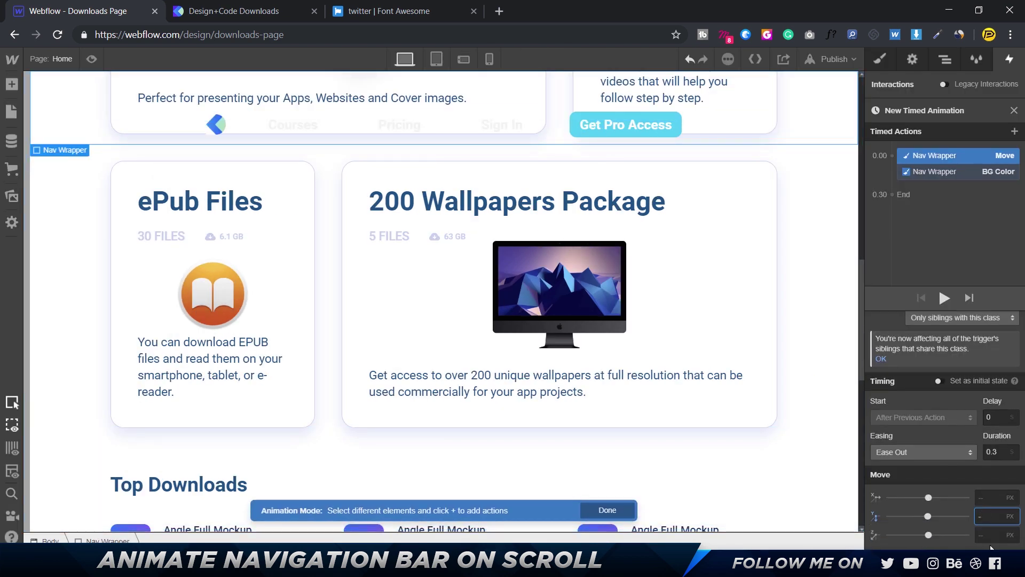
{"action": "left_click", "coordinate": [104, 59]}
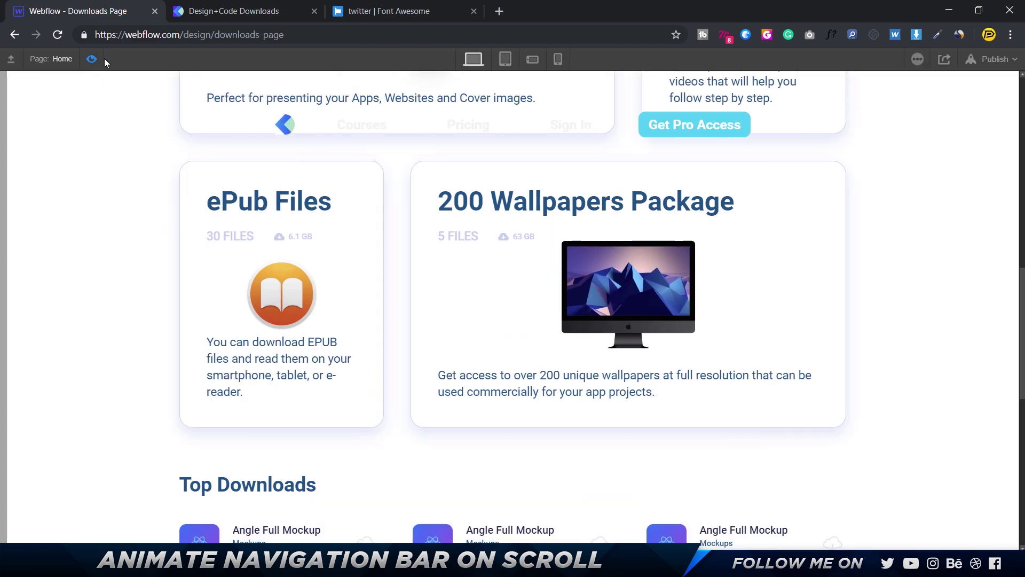
{"action": "scroll", "coordinate": [357, 198], "scroll_direction": "up", "scroll_amount": 8}
{"action": "scroll", "coordinate": [357, 198], "scroll_direction": "down", "scroll_amount": 10}
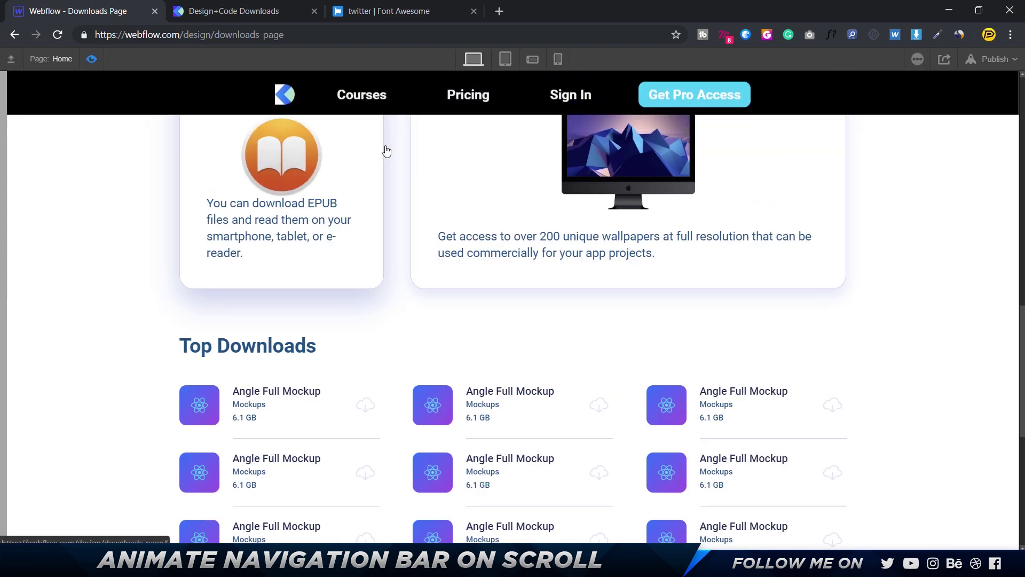
{"action": "left_click", "coordinate": [93, 61]}
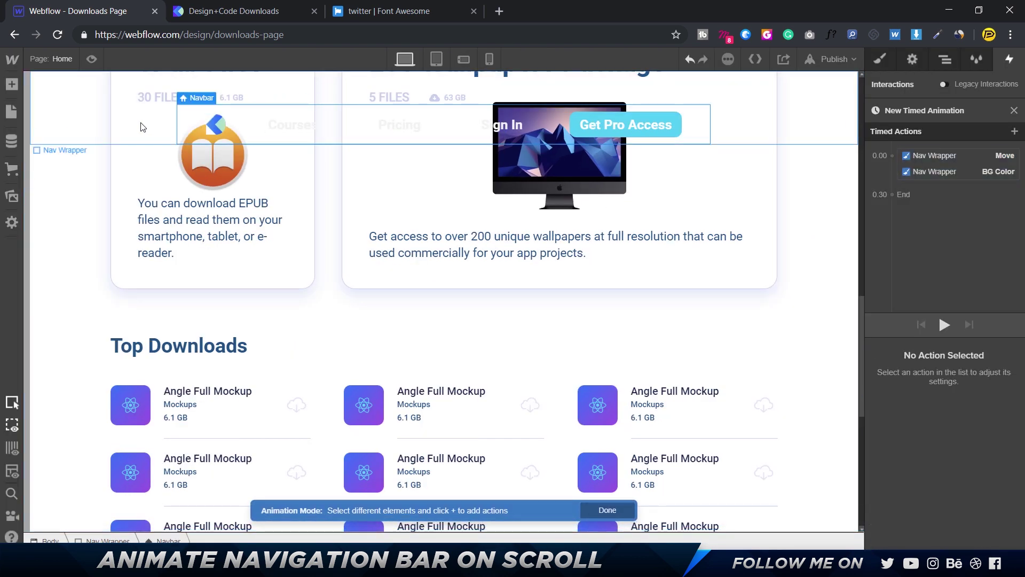
Step: Set the Nav Wrapper's bottom padding to 10 px and preview the navigation bar while scrolling the page
{"action": "left_click", "coordinate": [882, 57]}
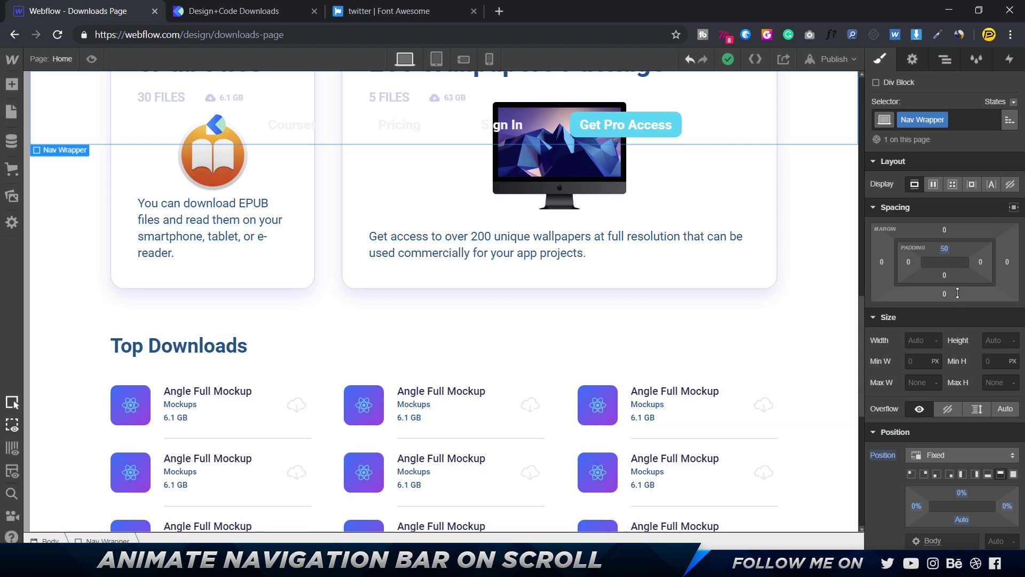
{"action": "left_click", "coordinate": [981, 273]}
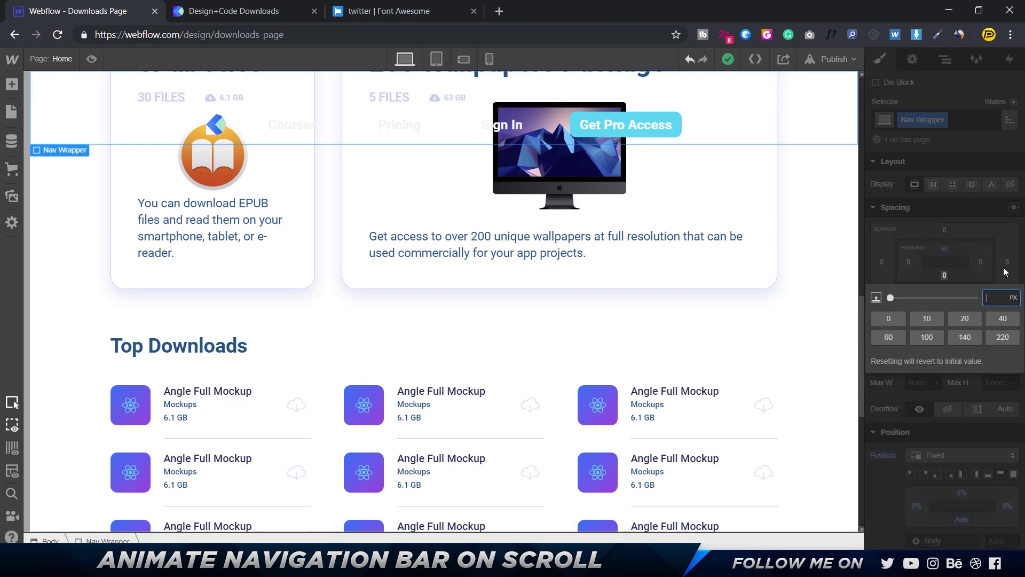
{"action": "key", "text": "Return"}
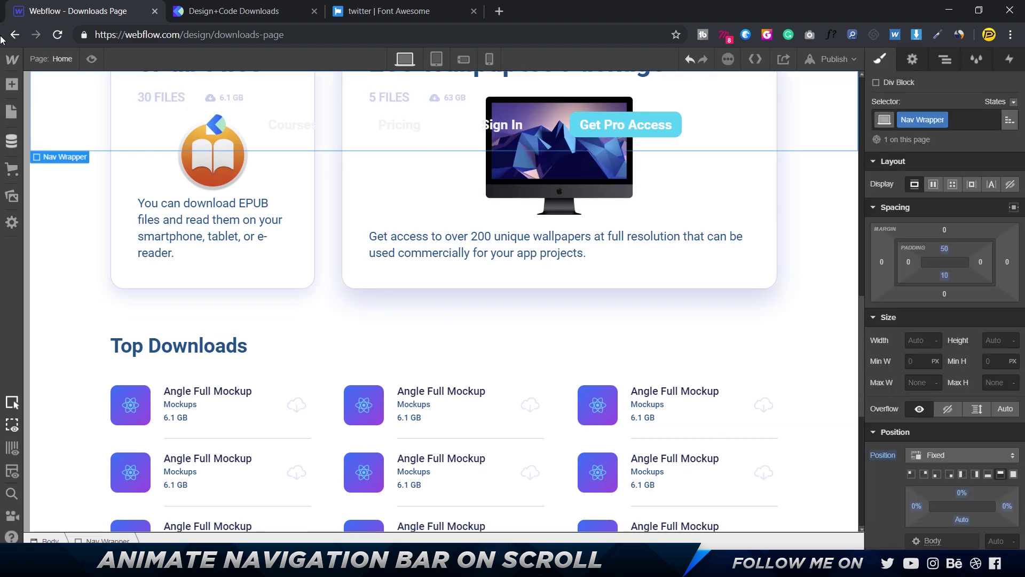
{"action": "key", "text": "ctrl+shift+p"}
{"action": "scroll", "coordinate": [188, 330], "scroll_direction": "down", "scroll_amount": 10}
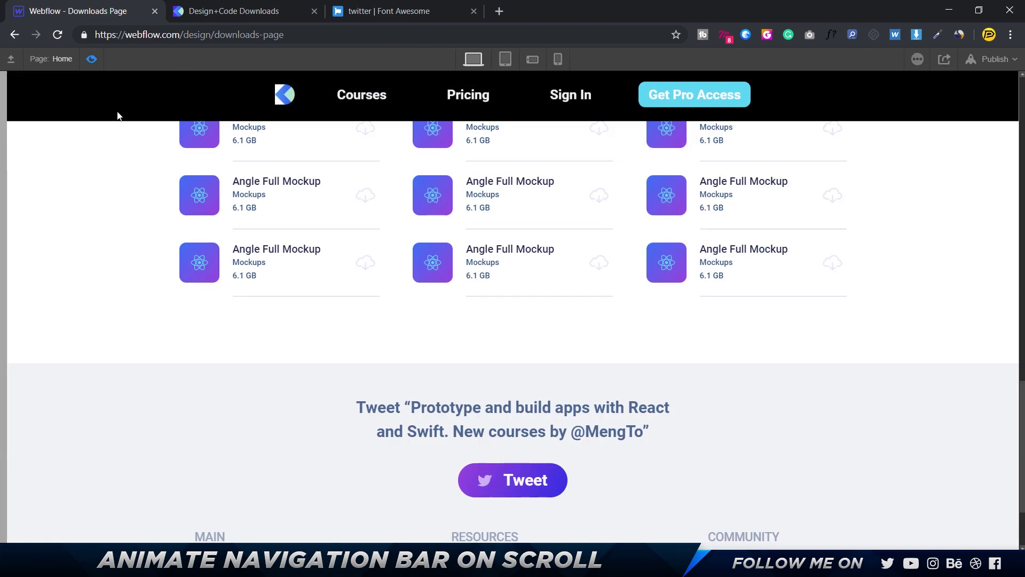
Step: Switch to the Design+Code downloads page and examine its scrolled navigation bar for comparison, returning to the Webflow page
{"action": "key", "text": "ctrl+Tab"}
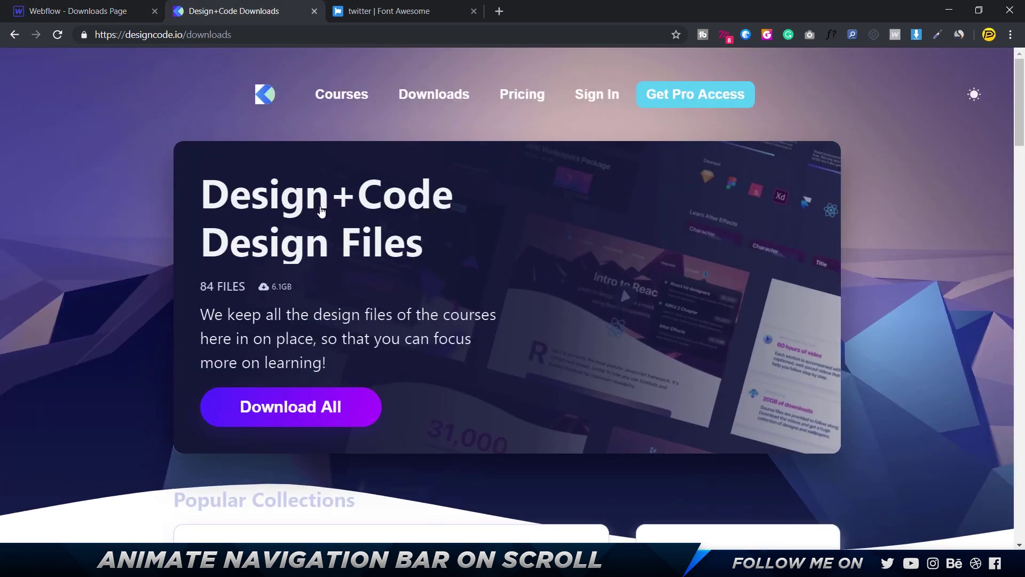
{"action": "scroll", "coordinate": [320, 210], "scroll_direction": "down", "scroll_amount": 9}
{"action": "scroll", "coordinate": [925, 79], "scroll_direction": "down", "scroll_amount": 2}
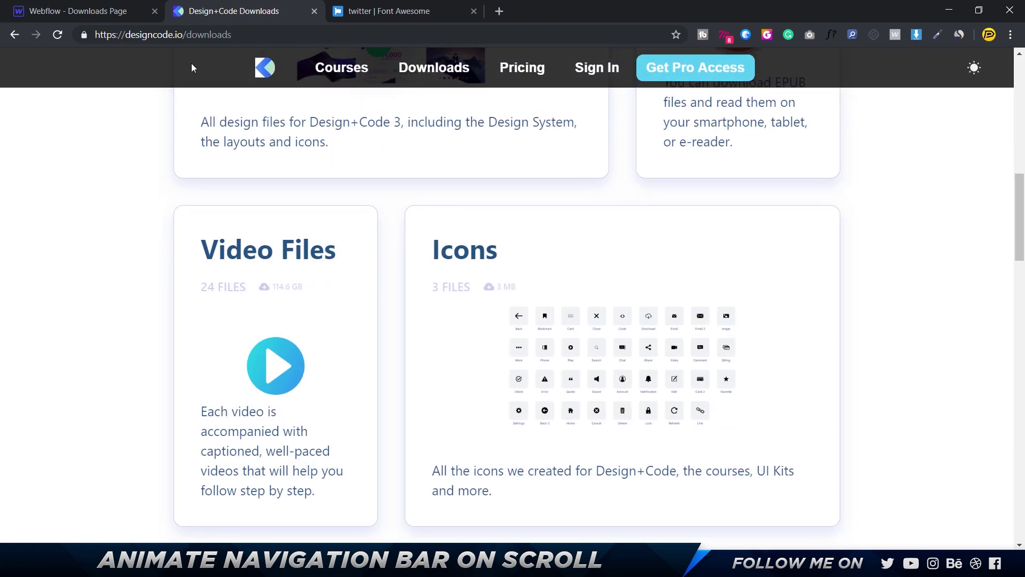
{"action": "left_click", "coordinate": [89, 13]}
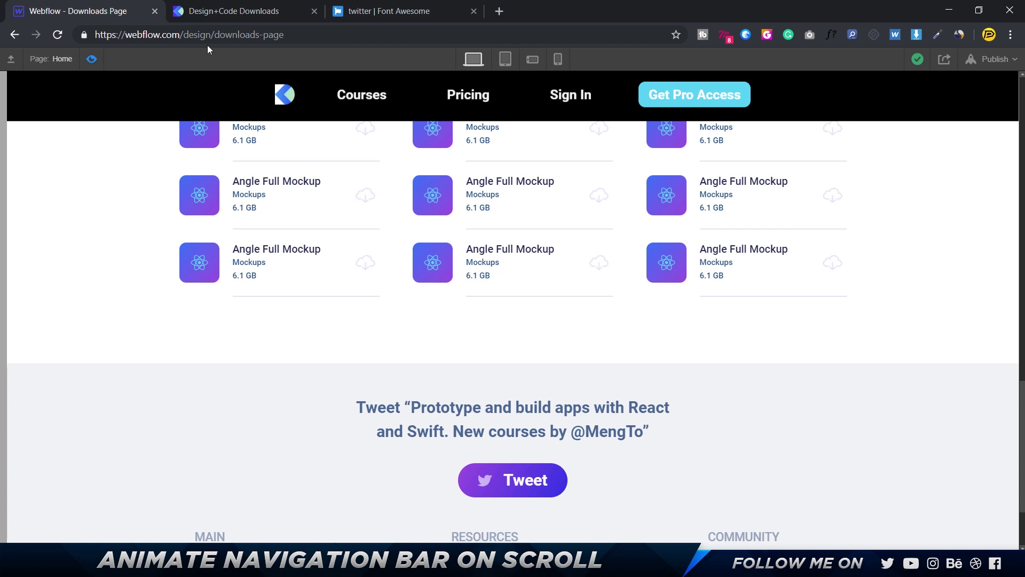
Step: Leave the preview and set the Nav Wrapper's bottom padding to 5 px
{"action": "left_click", "coordinate": [92, 59]}
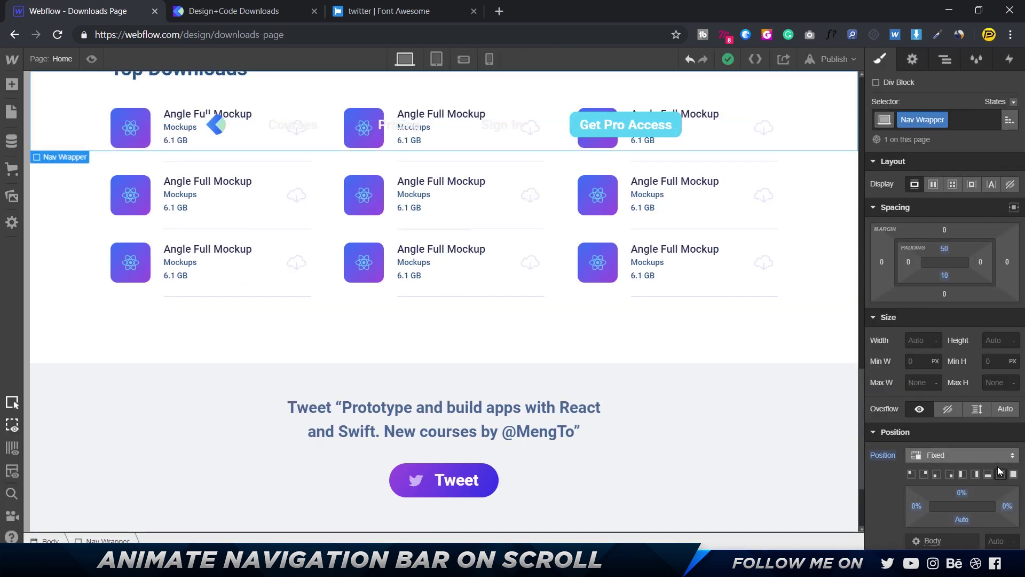
{"action": "left_click", "coordinate": [1000, 474]}
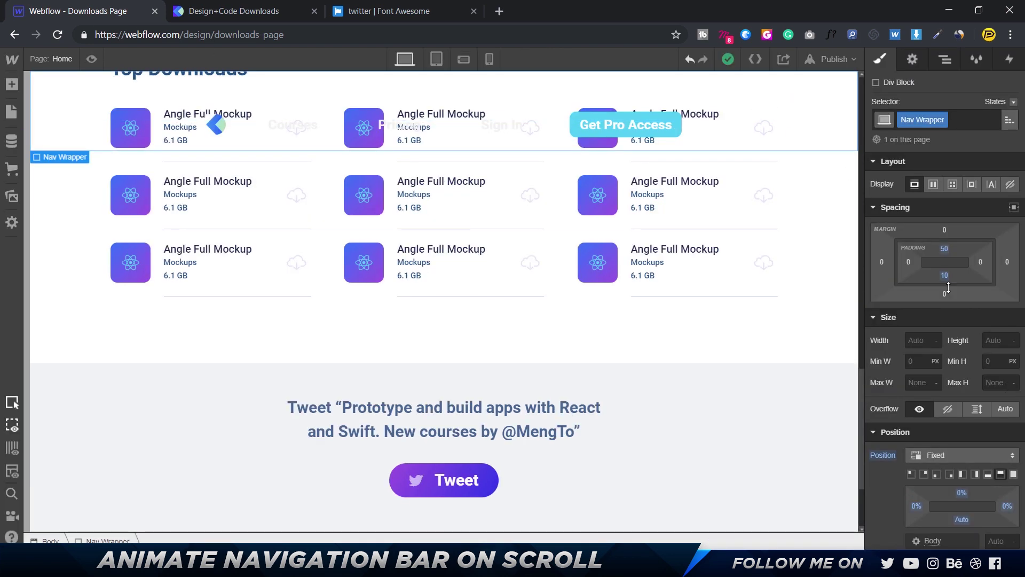
{"action": "left_click_drag", "start_coordinate": [949, 289], "coordinate": [947, 279]}
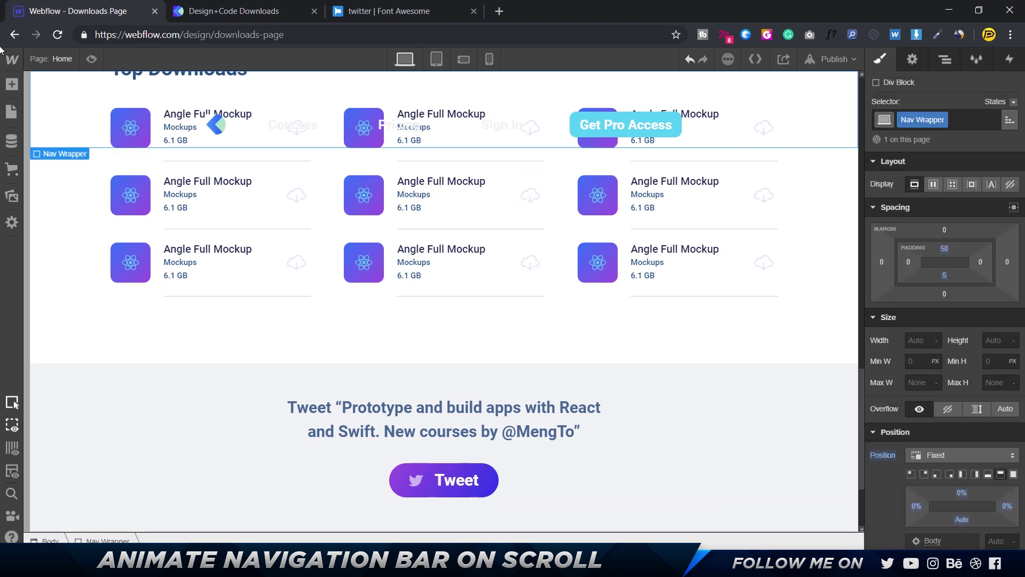
Step: Preview the navigation bar's scroll animation and compare its height and background with the Design+Code page's navigation bar
{"action": "key", "text": "ctrl+shift+p"}
{"action": "scroll", "coordinate": [171, 217], "scroll_direction": "down", "scroll_amount": 5}
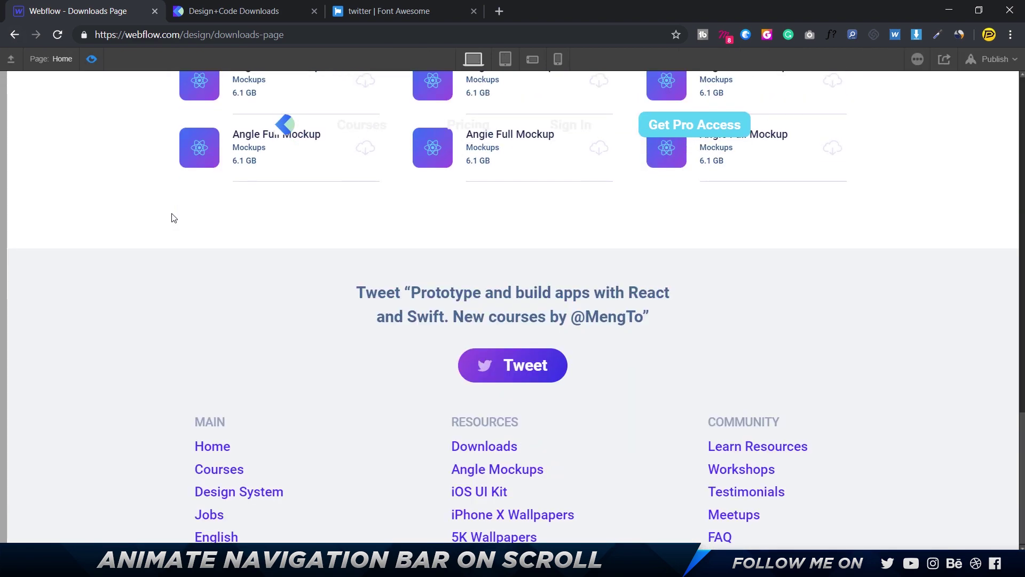
{"action": "scroll", "coordinate": [171, 218], "scroll_direction": "up", "scroll_amount": 10}
{"action": "scroll", "coordinate": [171, 217], "scroll_direction": "down", "scroll_amount": 5}
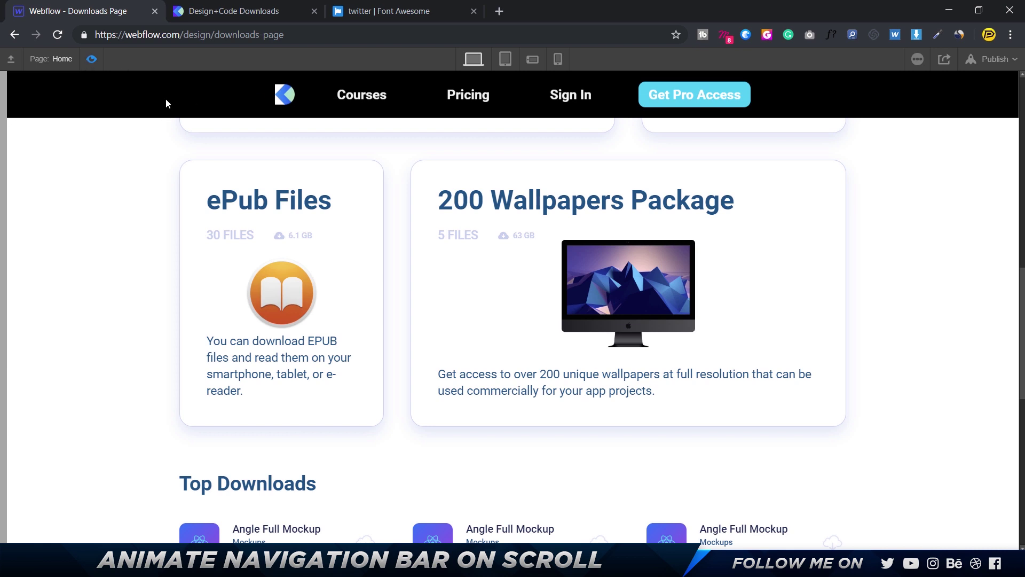
{"action": "left_click", "coordinate": [240, 15]}
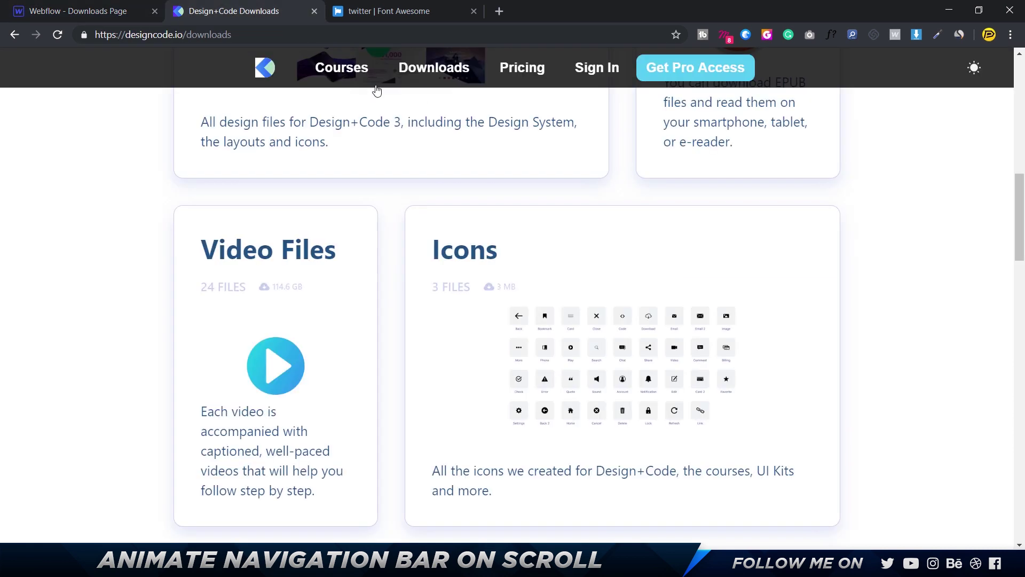
{"action": "left_click", "coordinate": [117, 15]}
{"action": "left_click", "coordinate": [92, 59]}
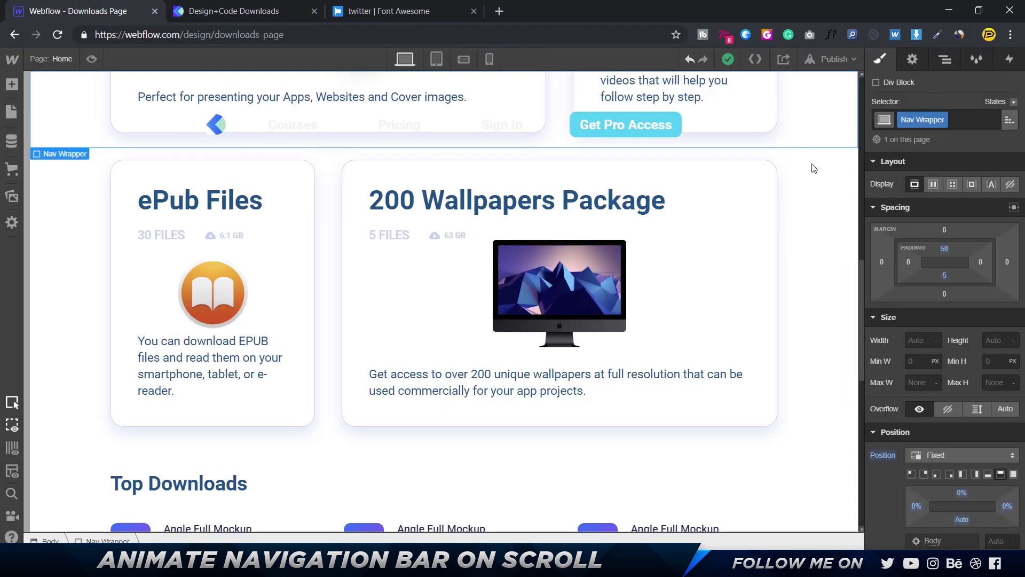
Step: Open the timed animation in the Hero Section's Scroll into view trigger and rename it "Transparent to Black"
{"action": "scroll", "coordinate": [801, 181], "scroll_direction": "up", "scroll_amount": 10}
{"action": "left_click", "coordinate": [59, 189]}
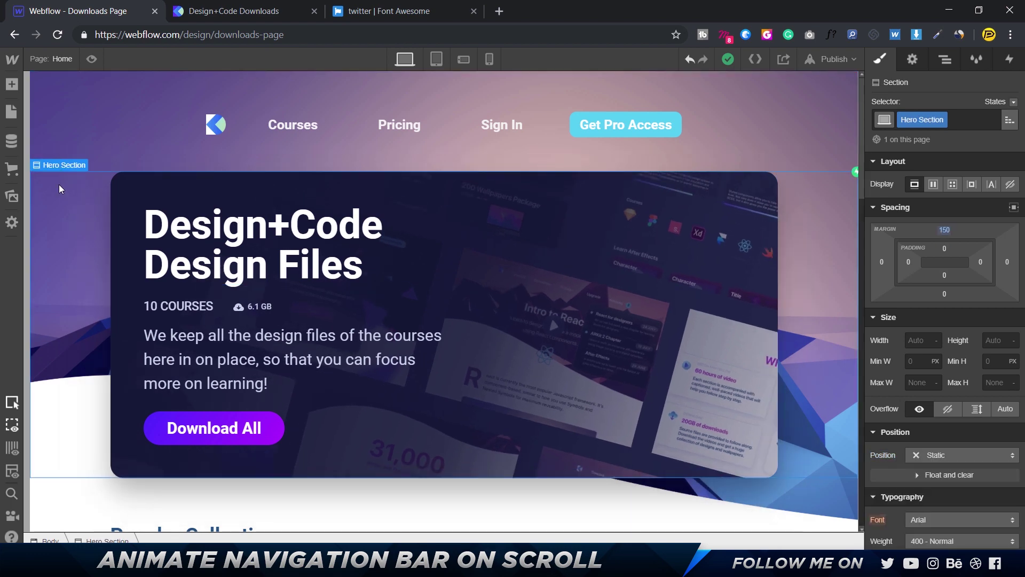
{"action": "left_click", "coordinate": [1009, 59]}
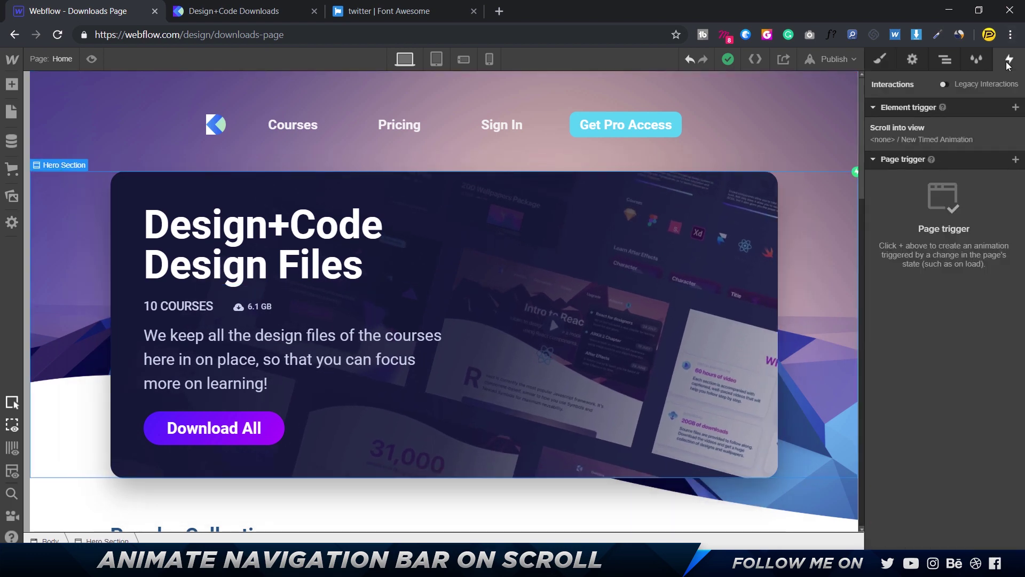
{"action": "left_click", "coordinate": [913, 134]}
{"action": "left_click", "coordinate": [944, 283]}
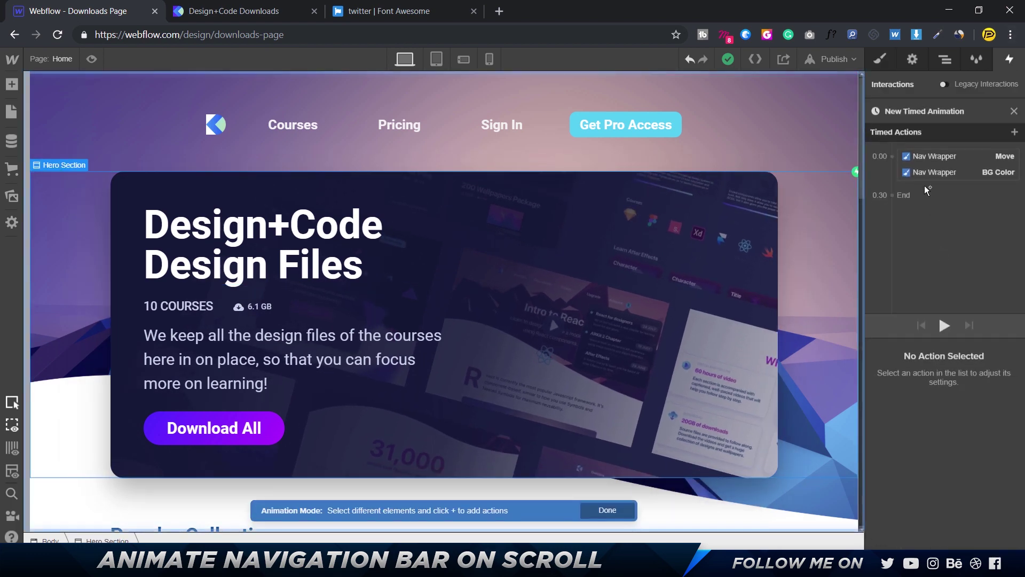
{"action": "left_click", "coordinate": [969, 112]}
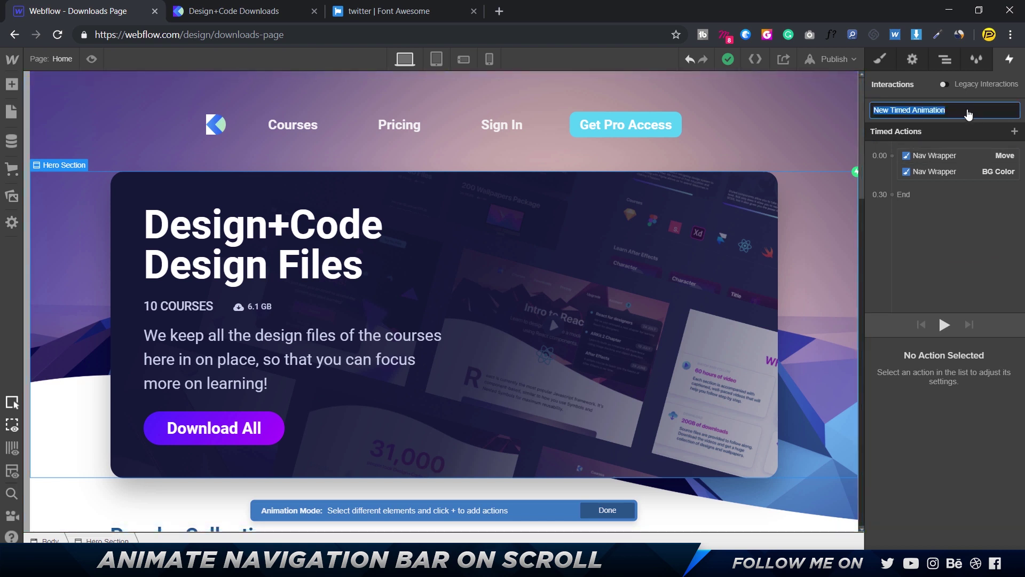
{"action": "type", "text": "Transparent to Black"}
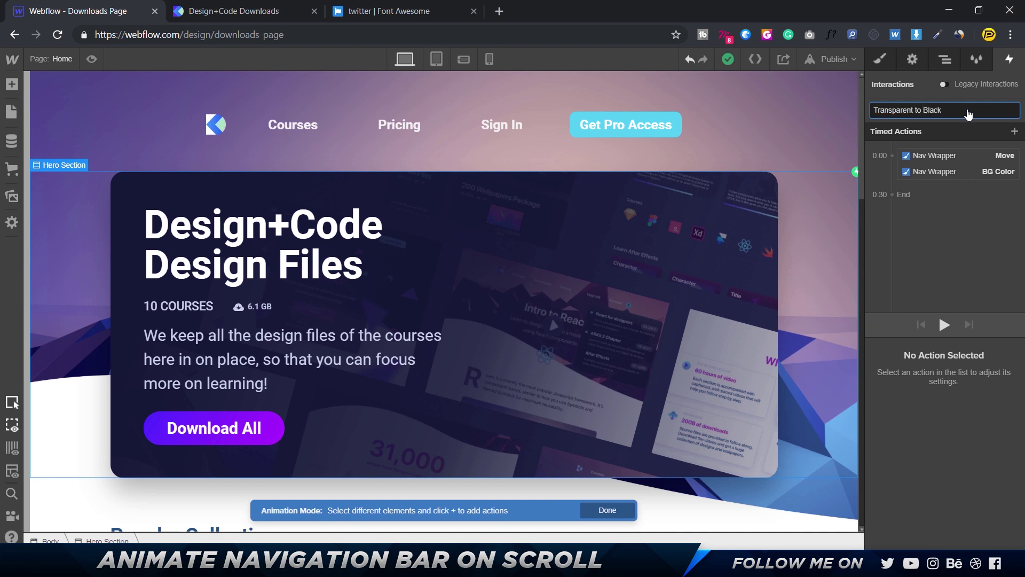
{"action": "key", "text": "Return"}
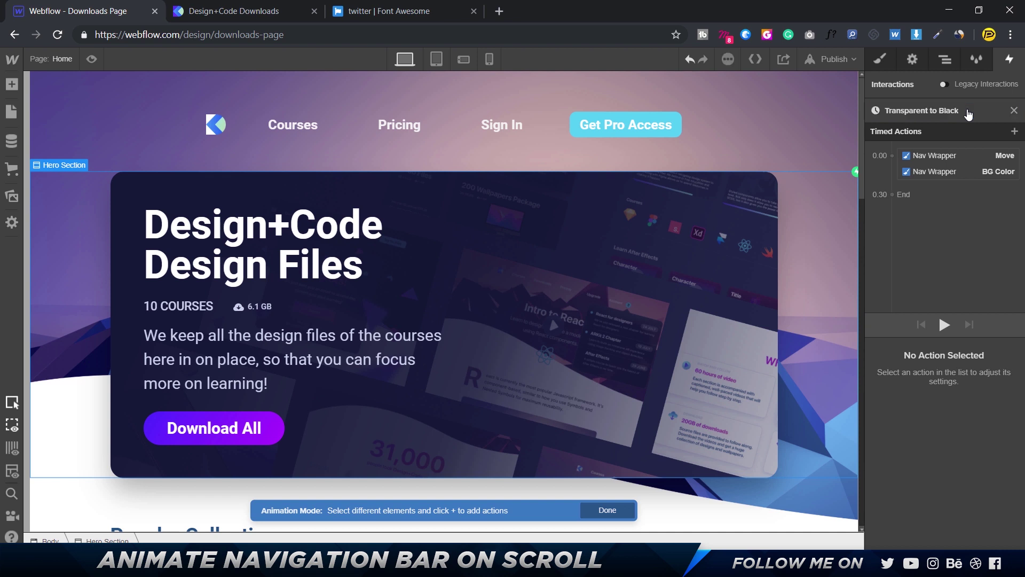
Step: Set the alpha of the Nav Wrapper's black BG Color action to 80
{"action": "left_click", "coordinate": [940, 171]}
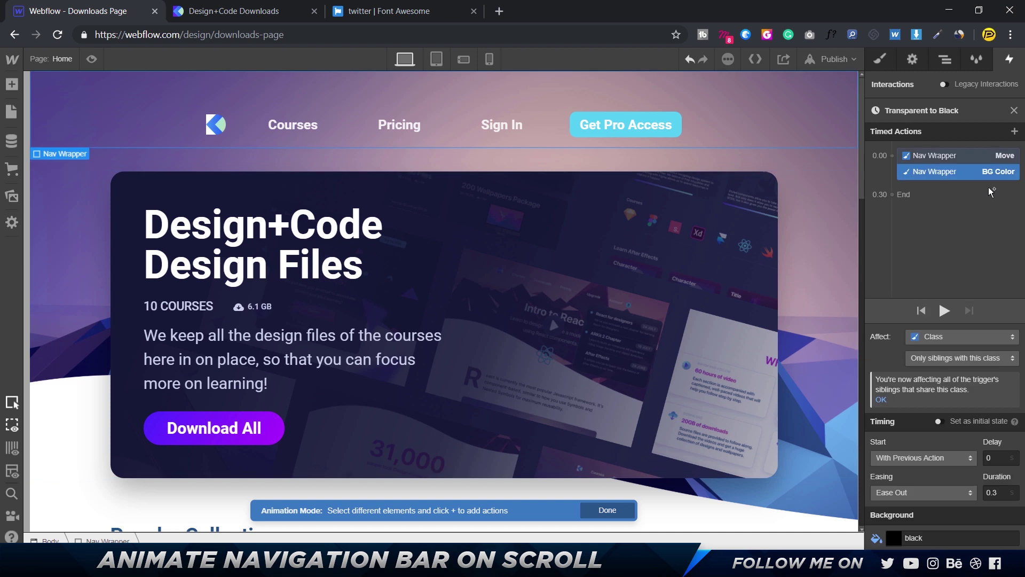
{"action": "left_click", "coordinate": [893, 539]}
{"action": "left_click", "coordinate": [1009, 496]}
{"action": "type", "text": "8"}
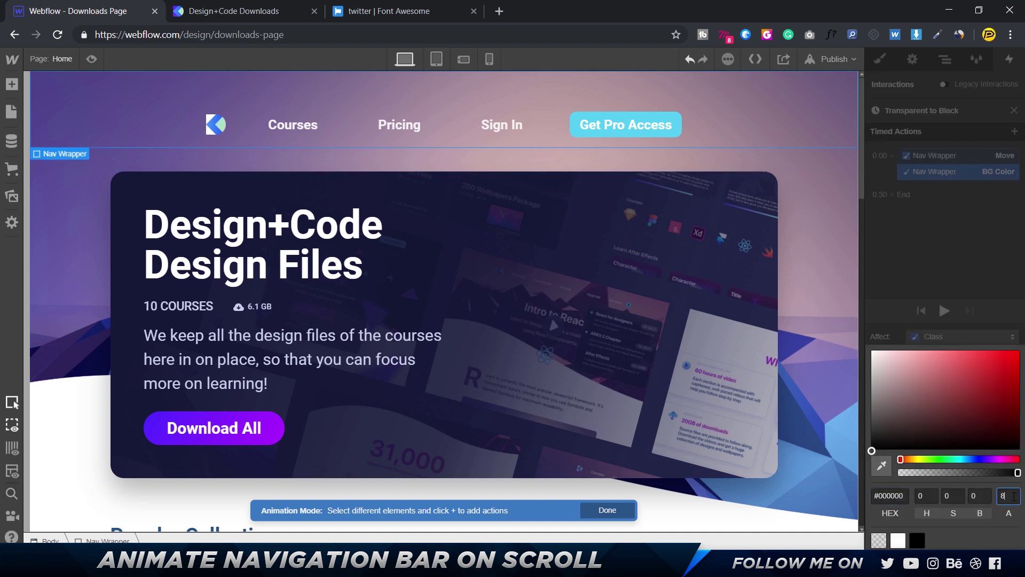
{"action": "type", "text": "0"}
{"action": "left_click", "coordinate": [927, 277]}
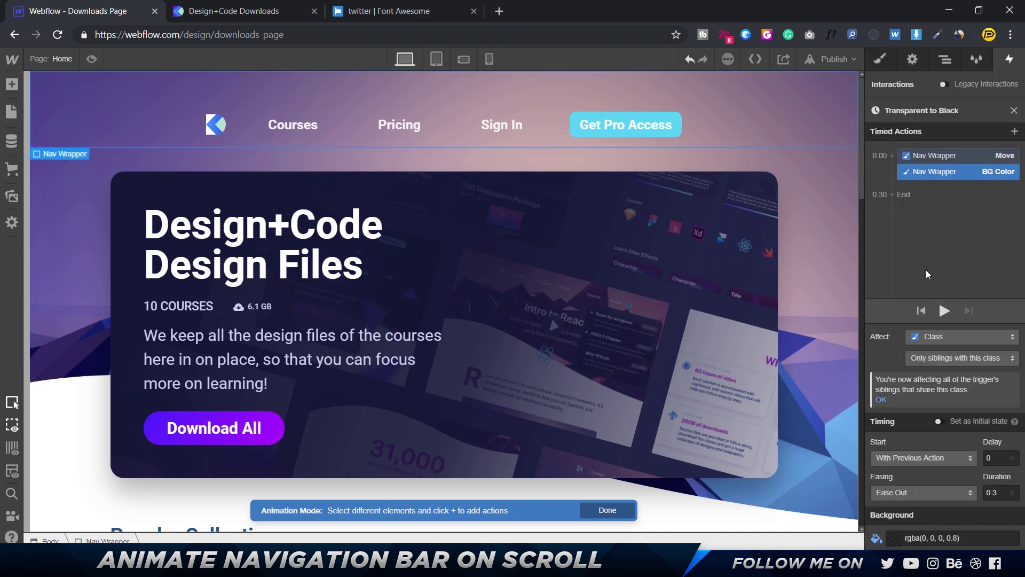
Step: Preview the page and check the semi-transparent navigation bar when scrolling past the Hero Section and back up
{"action": "left_click", "coordinate": [91, 59]}
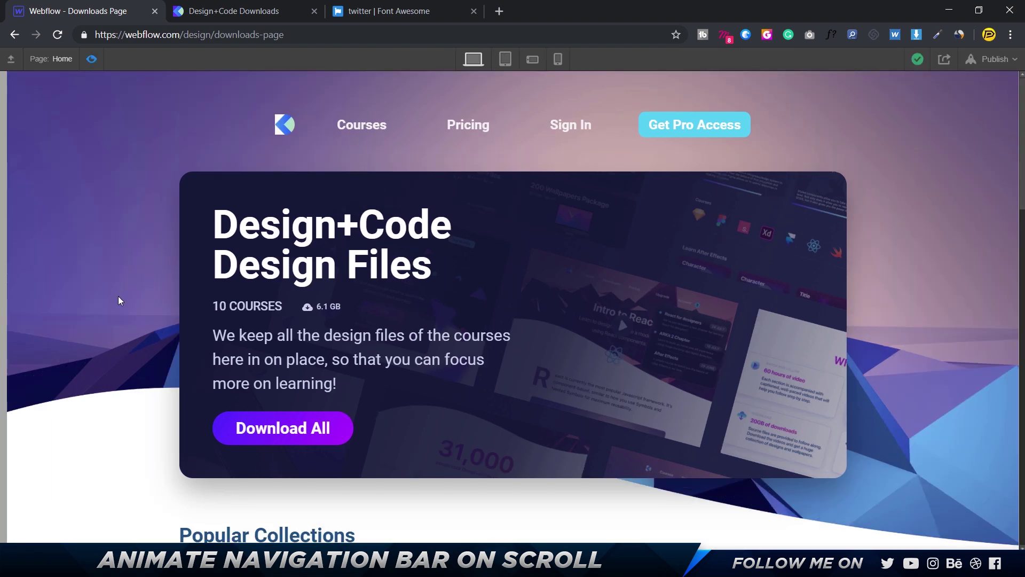
{"action": "left_click_drag", "start_coordinate": [117, 296], "coordinate": [120, 283]}
{"action": "scroll", "coordinate": [119, 284], "scroll_direction": "down", "scroll_amount": 7}
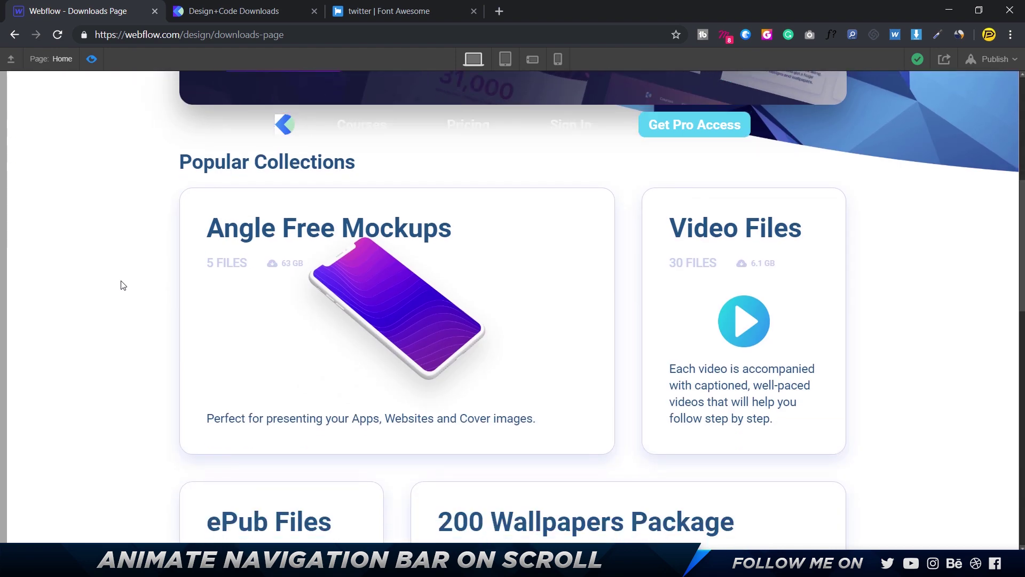
{"action": "scroll", "coordinate": [122, 284], "scroll_direction": "down", "scroll_amount": 4}
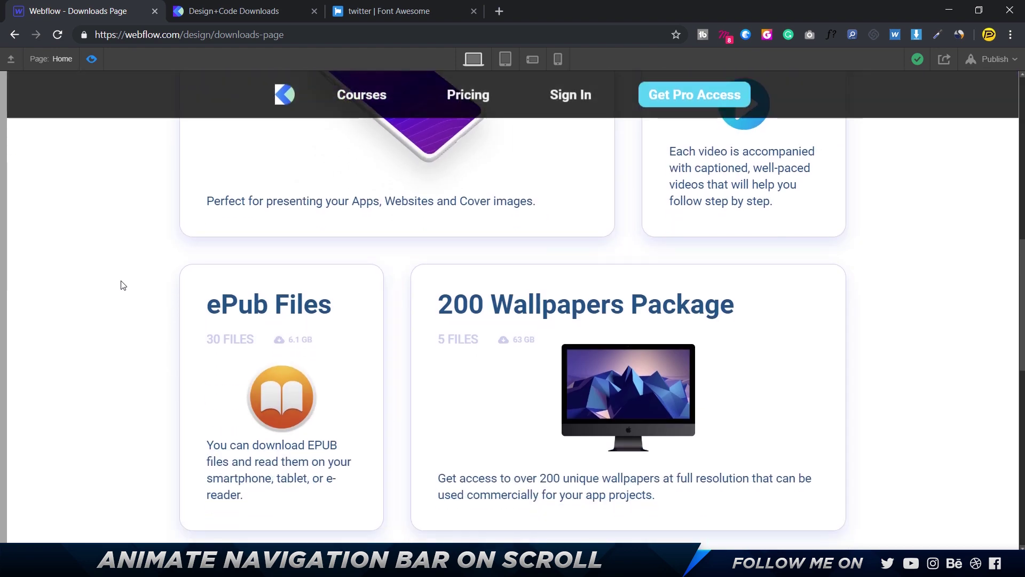
{"action": "scroll", "coordinate": [122, 285], "scroll_direction": "up", "scroll_amount": 11}
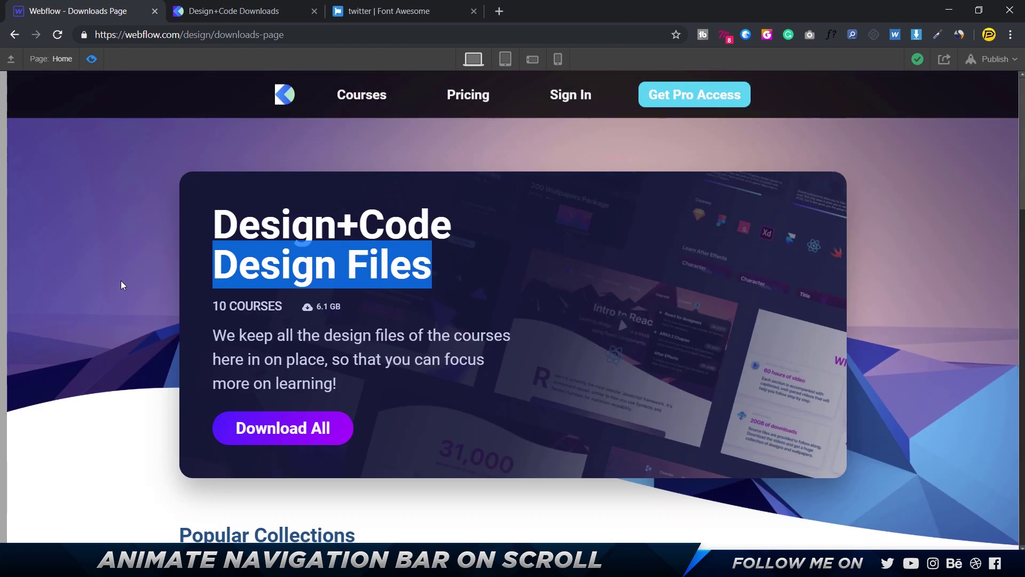
{"action": "left_click", "coordinate": [117, 293]}
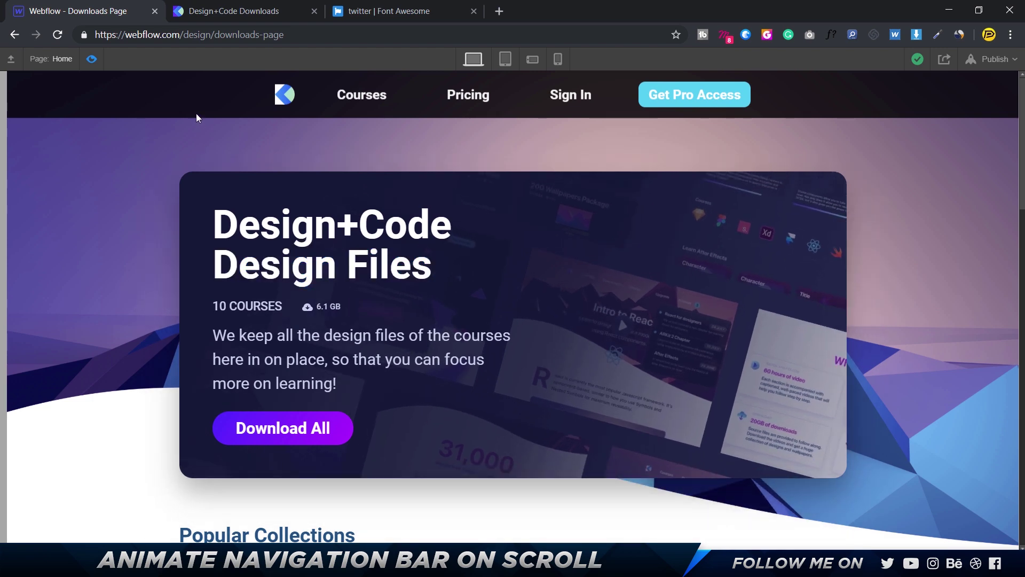
Step: Check how the Design+Code page's navigation bar looks when scrolled back up, and return to the Webflow editor
{"action": "left_click", "coordinate": [230, 11]}
{"action": "scroll", "coordinate": [299, 211], "scroll_direction": "up", "scroll_amount": 10}
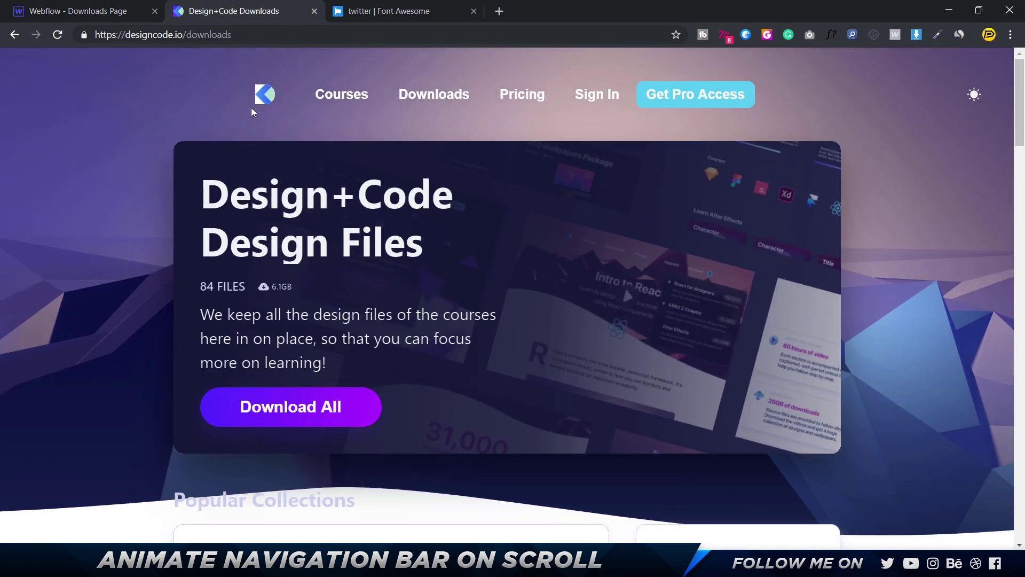
{"action": "left_click", "coordinate": [97, 14]}
{"action": "left_click", "coordinate": [92, 59]}
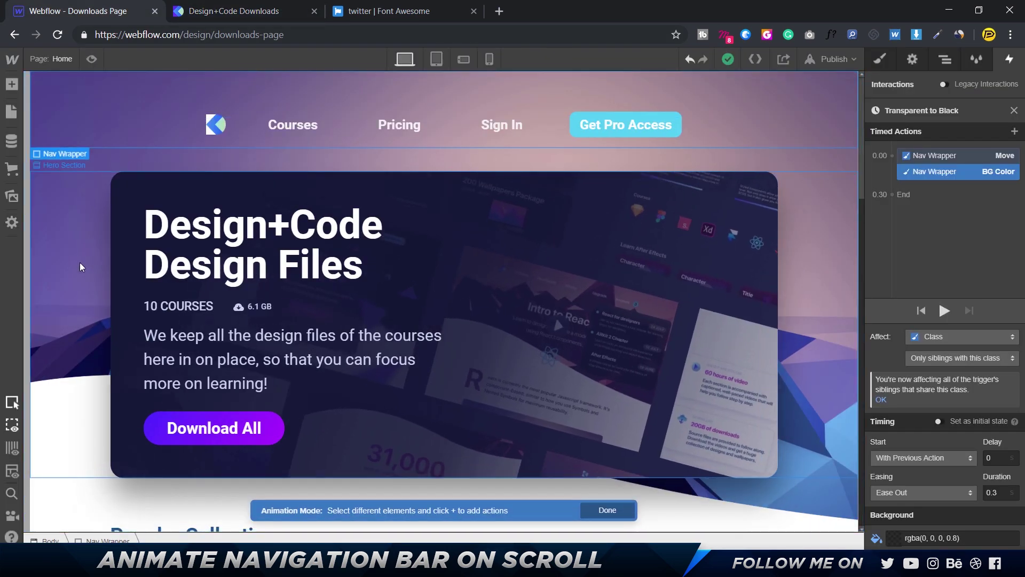
Step: Leave the Transparent to Black animation and set the Hero Section's scrolled-into-view action to Start an Animation
{"action": "left_click", "coordinate": [67, 305]}
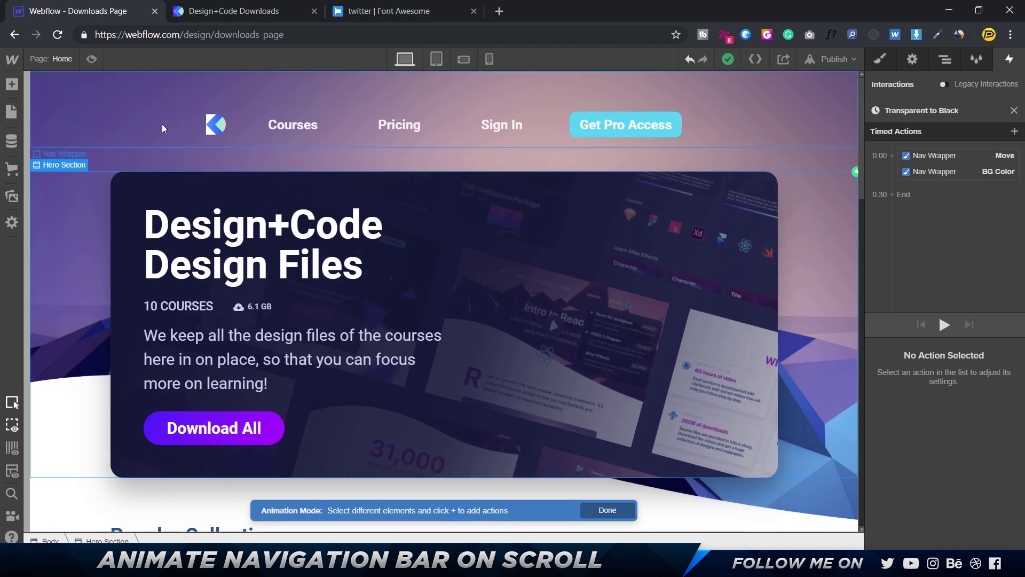
{"action": "scroll", "coordinate": [117, 206], "scroll_direction": "down", "scroll_amount": 15}
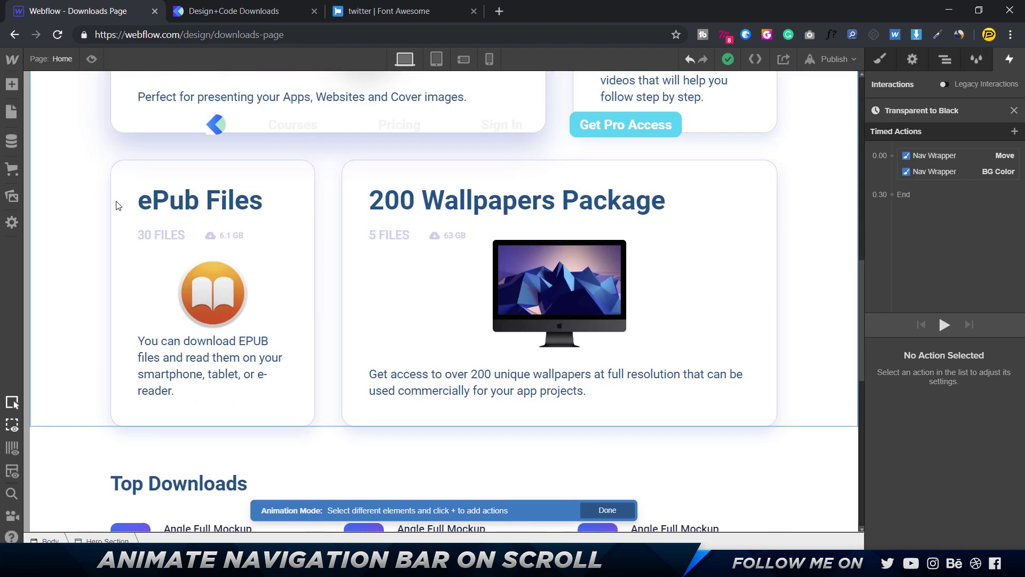
{"action": "scroll", "coordinate": [116, 203], "scroll_direction": "up", "scroll_amount": 15}
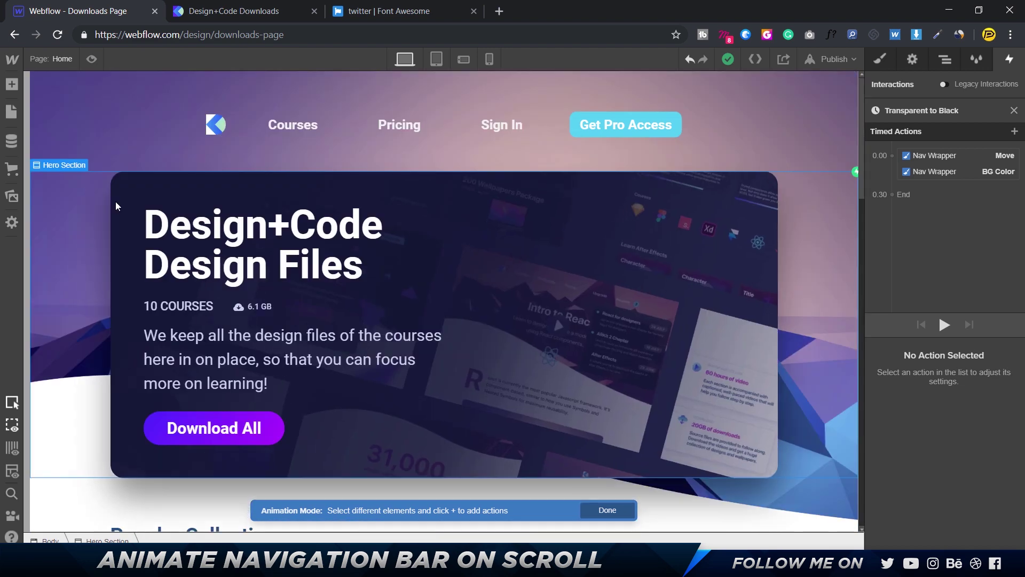
{"action": "left_click", "coordinate": [1014, 111]}
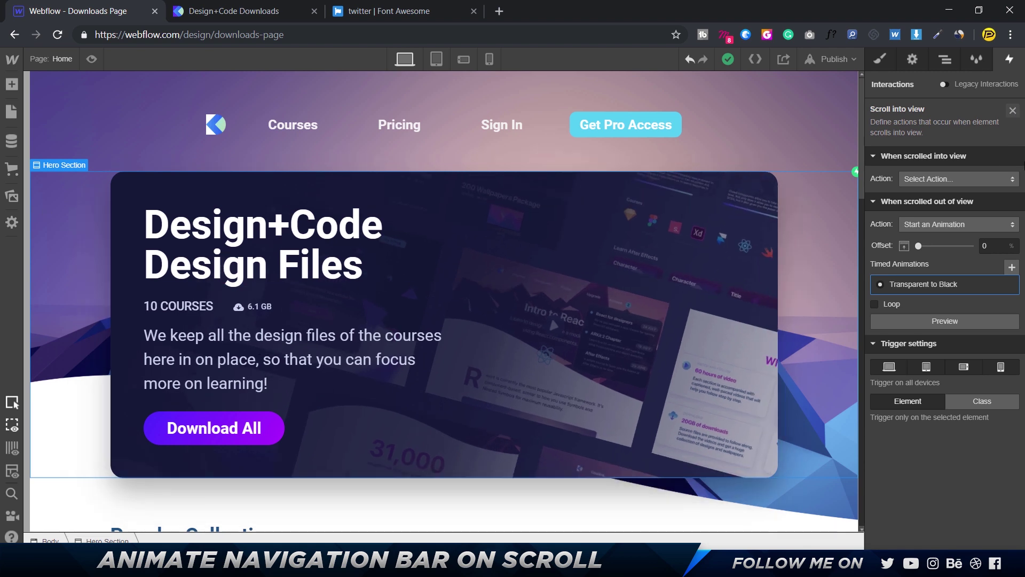
{"action": "left_click", "coordinate": [957, 180]}
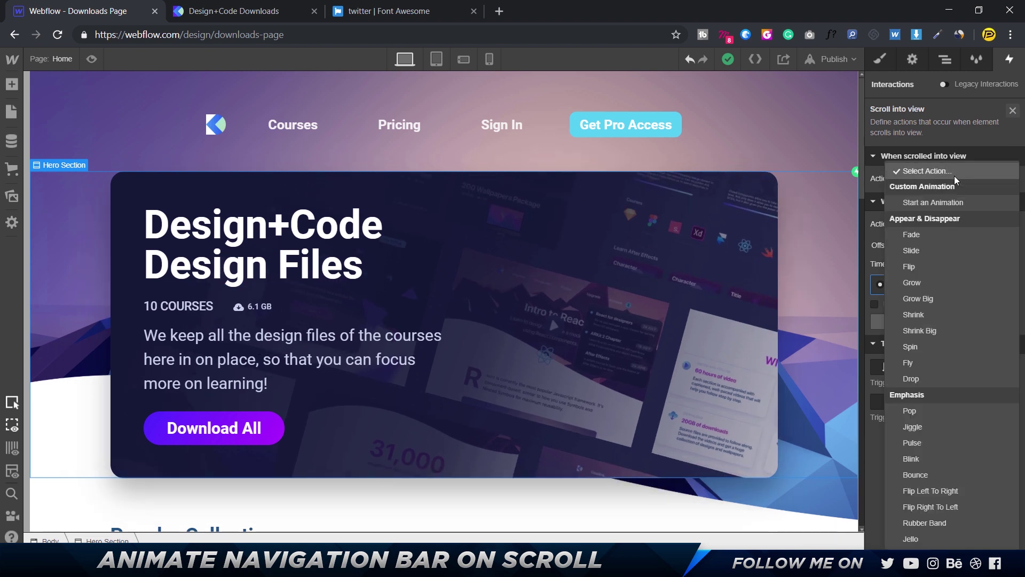
{"action": "left_click", "coordinate": [942, 206]}
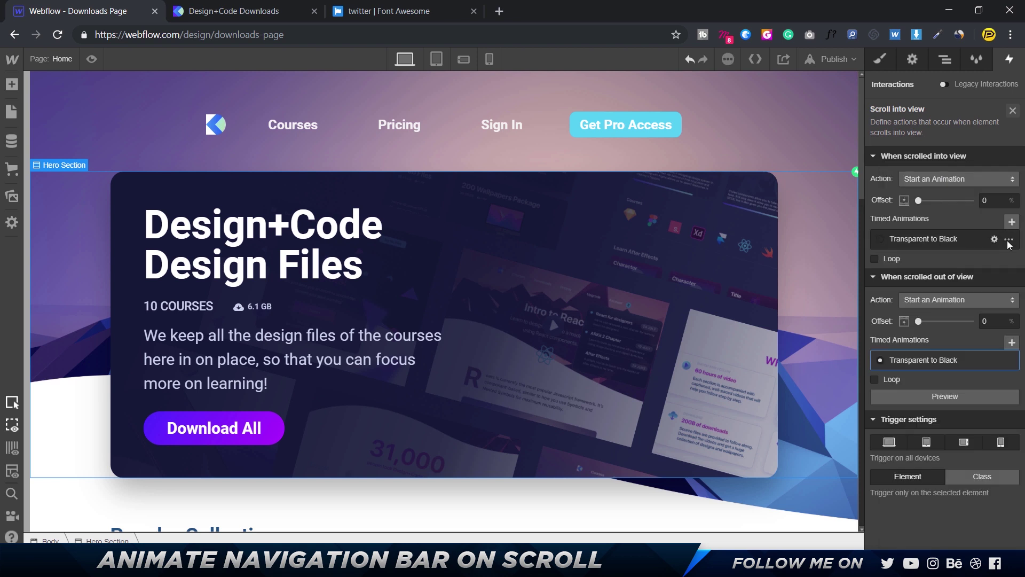
Step: Create a timed animation named "Black to Transparent" for when the Hero Section is scrolled into view
{"action": "left_click", "coordinate": [1012, 223]}
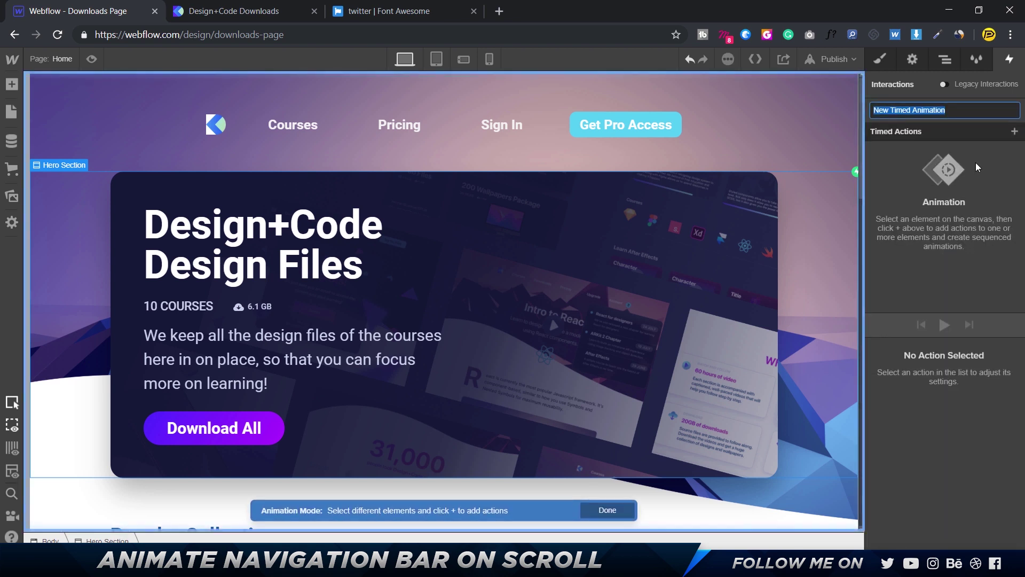
{"action": "type", "text": "E"}
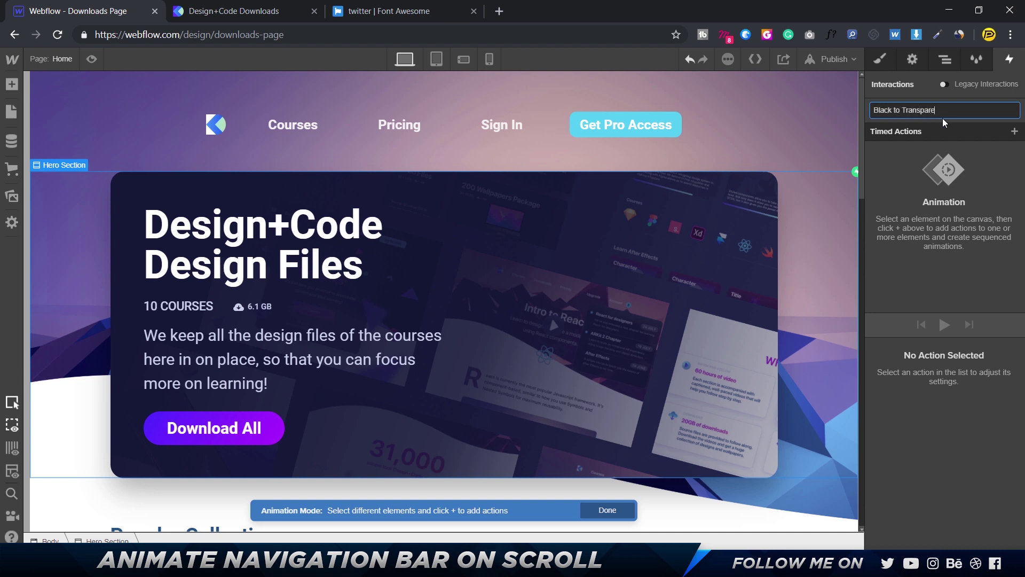
{"action": "key", "text": "Return"}
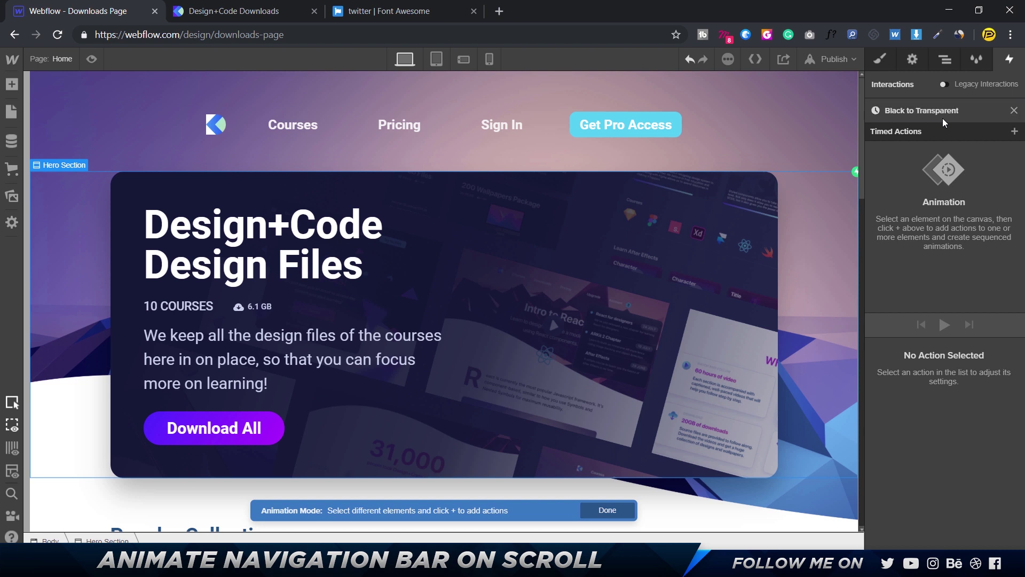
Step: Add Move and BG Color actions to the Black to Transparent animation and make both start together at 0.00
{"action": "left_click", "coordinate": [1014, 131]}
{"action": "left_click", "coordinate": [929, 167]}
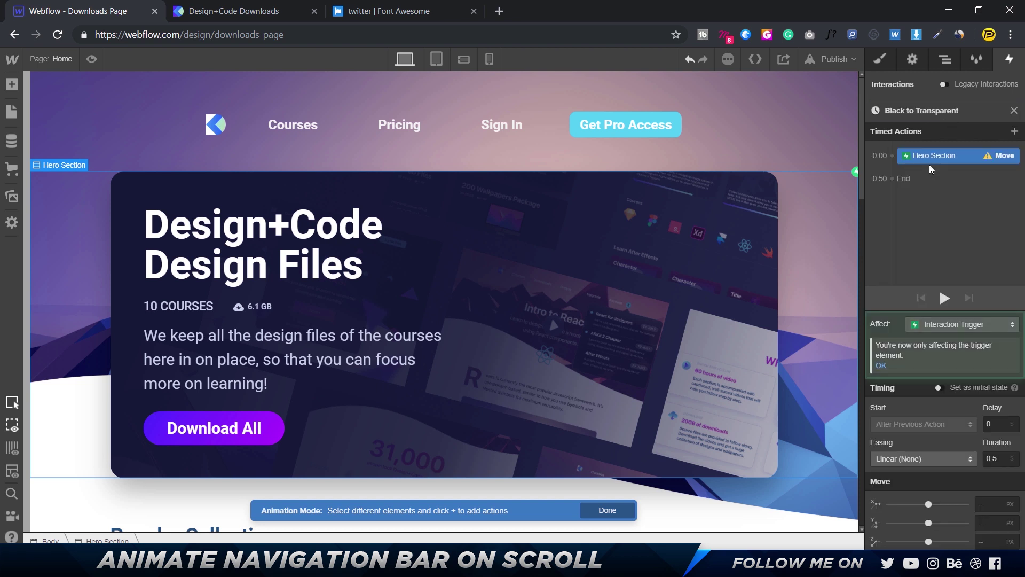
{"action": "left_click", "coordinate": [1015, 131]}
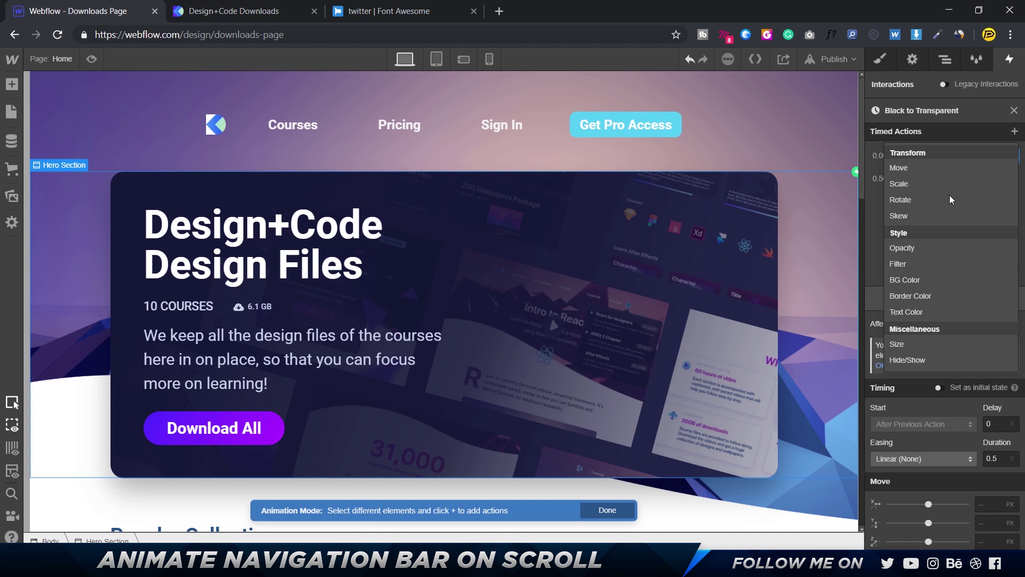
{"action": "left_click", "coordinate": [932, 280]}
{"action": "left_click", "coordinate": [930, 157]}
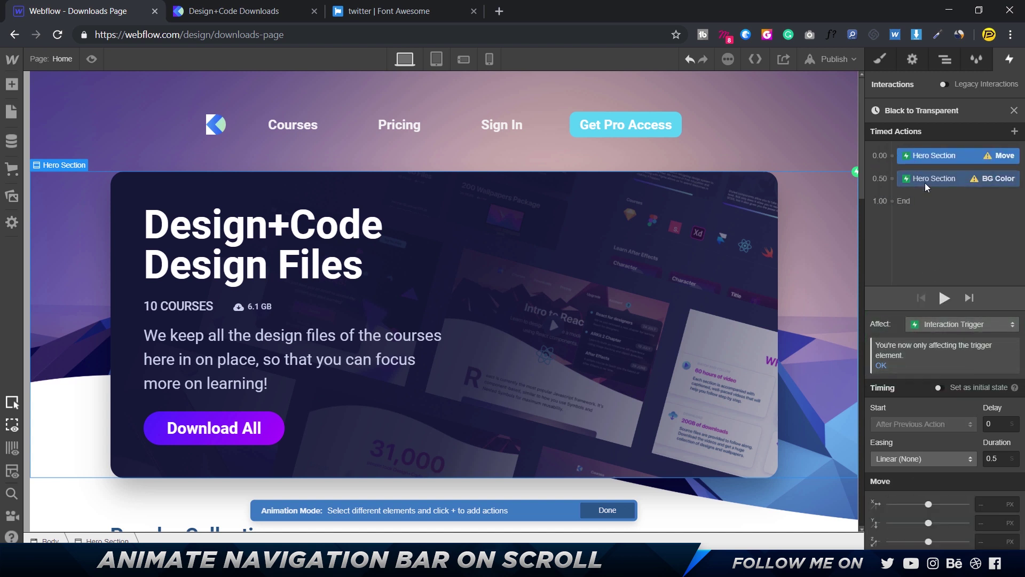
{"action": "left_click_drag", "start_coordinate": [929, 167], "coordinate": [929, 167]}
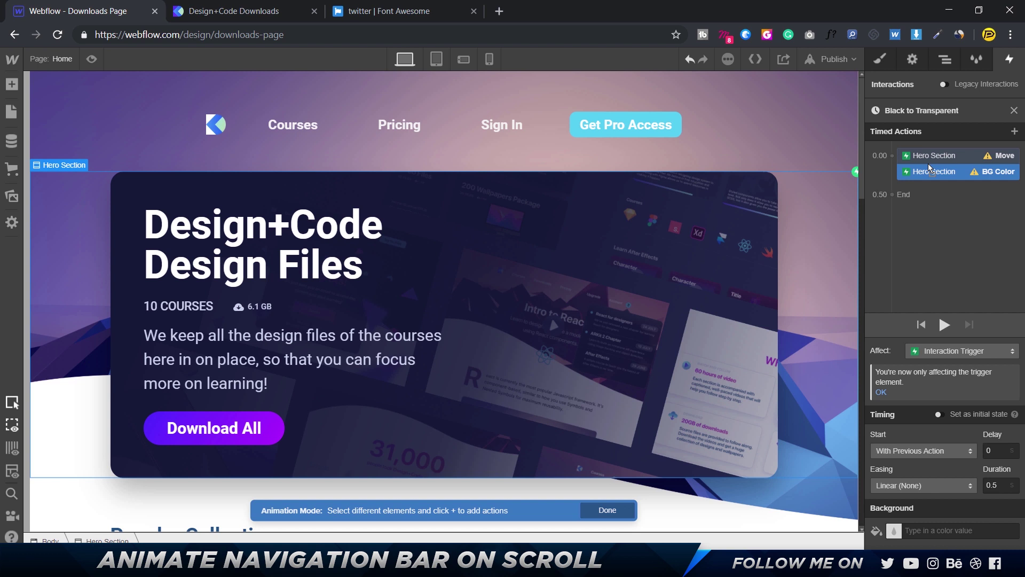
{"action": "left_click", "coordinate": [932, 157]}
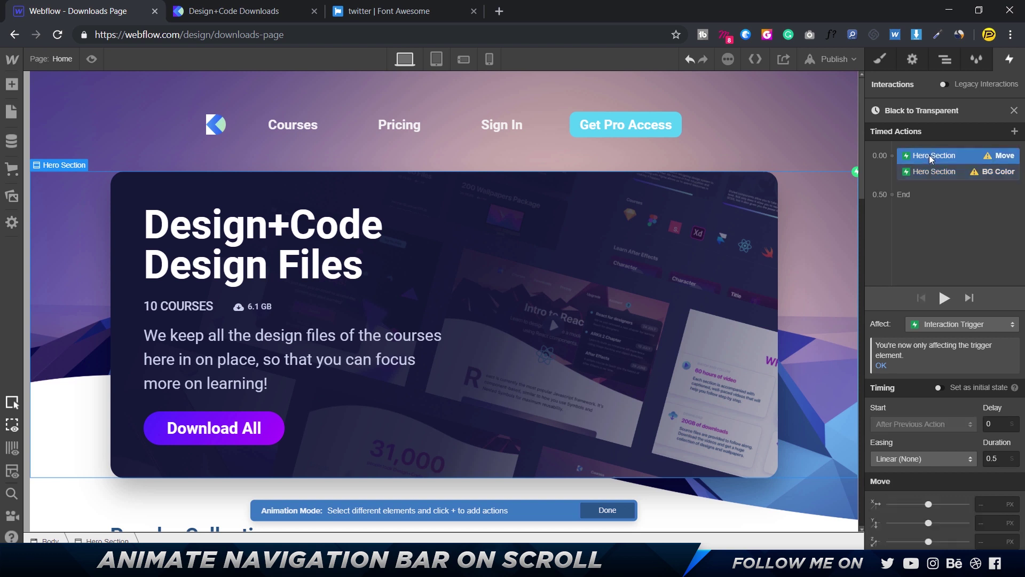
{"action": "right_click", "coordinate": [932, 158]}
{"action": "left_click", "coordinate": [942, 188]}
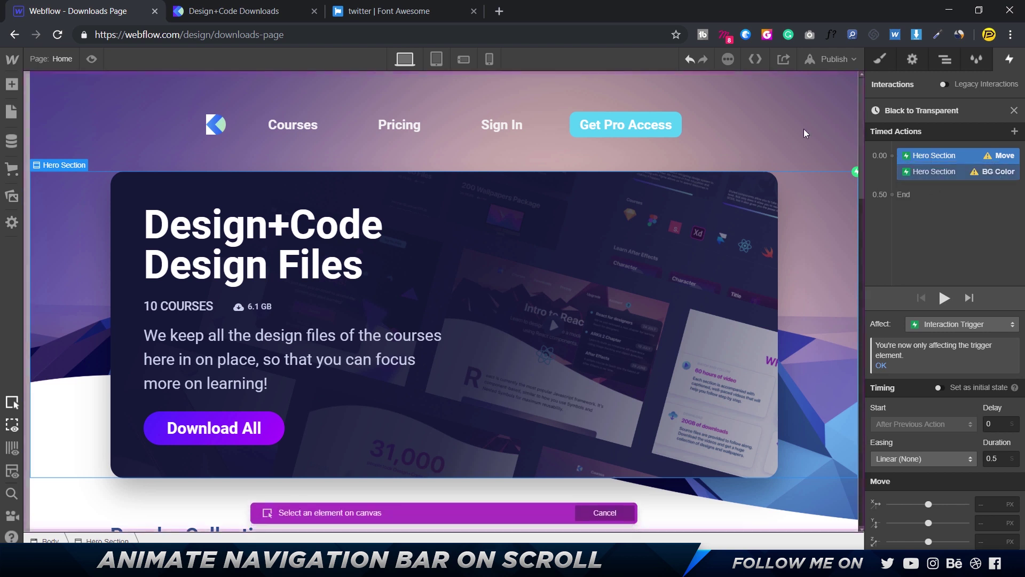
{"action": "left_click", "coordinate": [707, 122]}
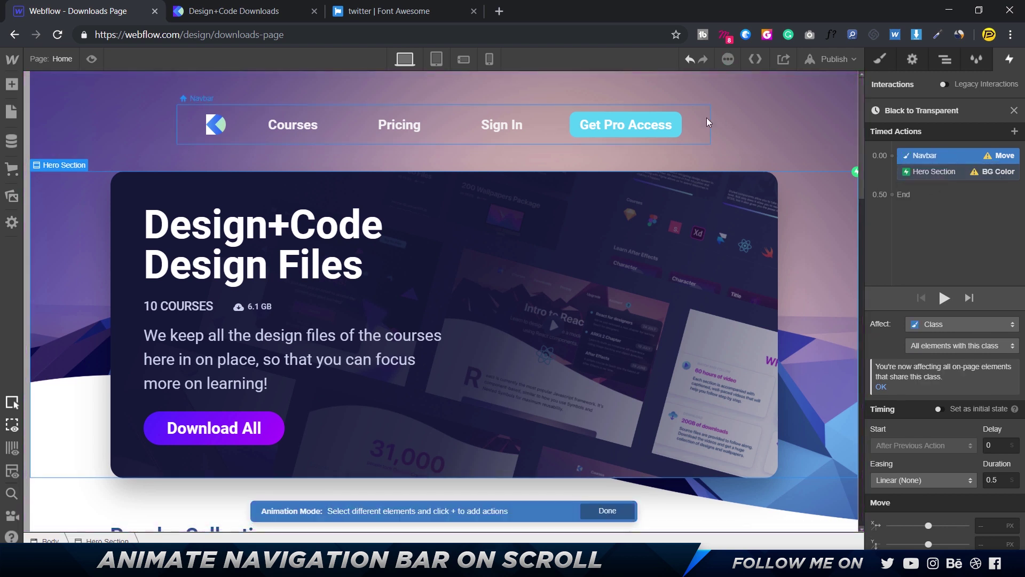
Step: Change the target element of both the Move and BG Color actions to the Nav Wrapper
{"action": "left_click", "coordinate": [937, 173]}
{"action": "left_click", "coordinate": [933, 156]}
{"action": "right_click", "coordinate": [934, 156]}
{"action": "left_click", "coordinate": [941, 187]}
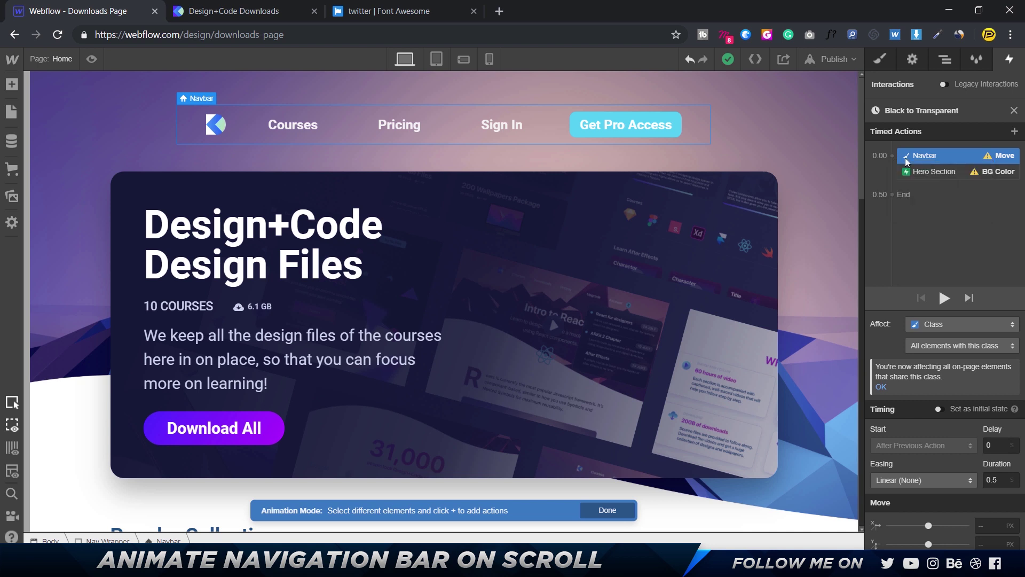
{"action": "left_click", "coordinate": [815, 124]}
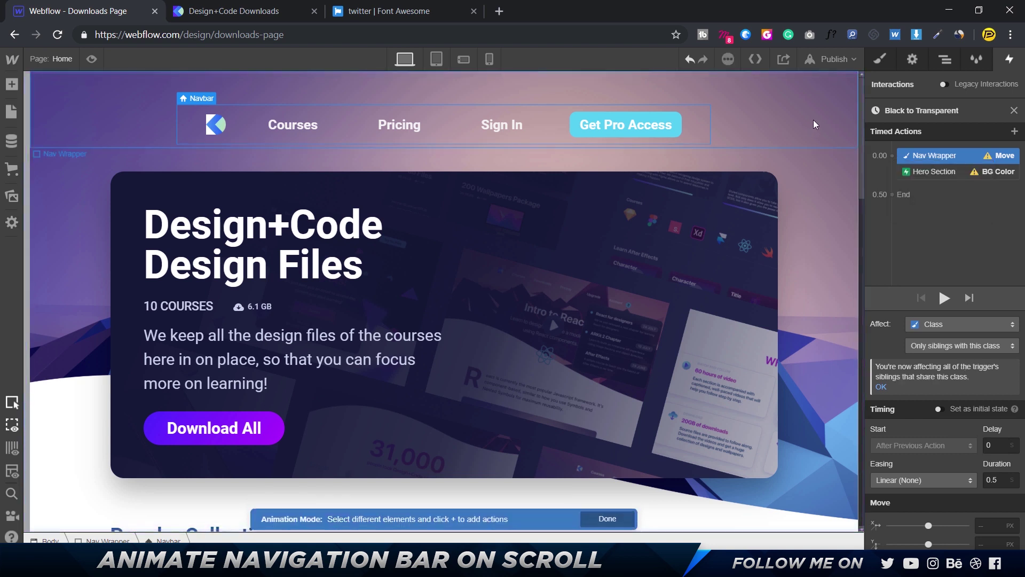
{"action": "right_click", "coordinate": [921, 172]}
{"action": "left_click", "coordinate": [949, 200]}
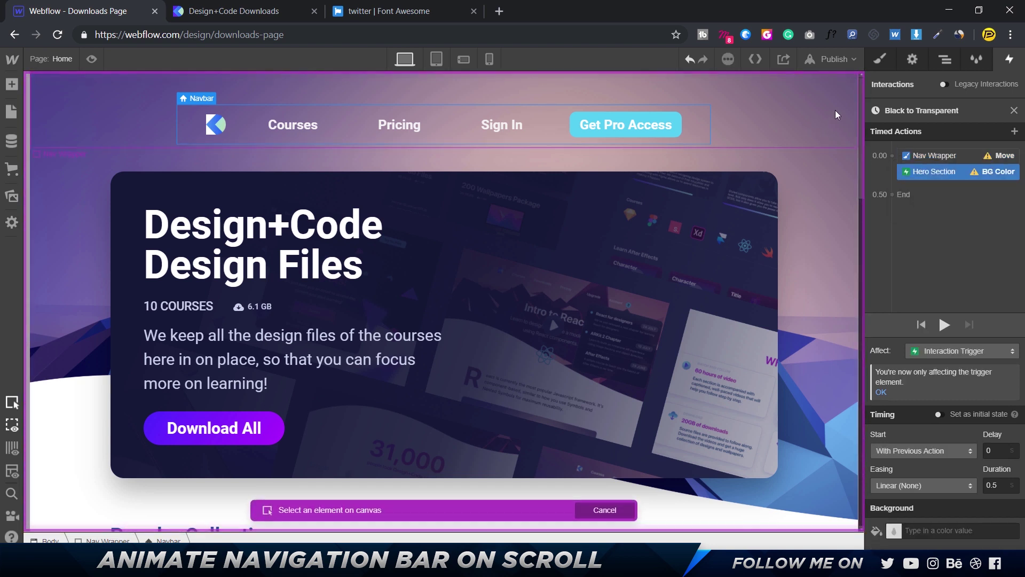
{"action": "left_click", "coordinate": [815, 124]}
Step: Set the vertical (Y) movement of the Nav Wrapper's Move action to 0 px
{"action": "left_click", "coordinate": [929, 160]}
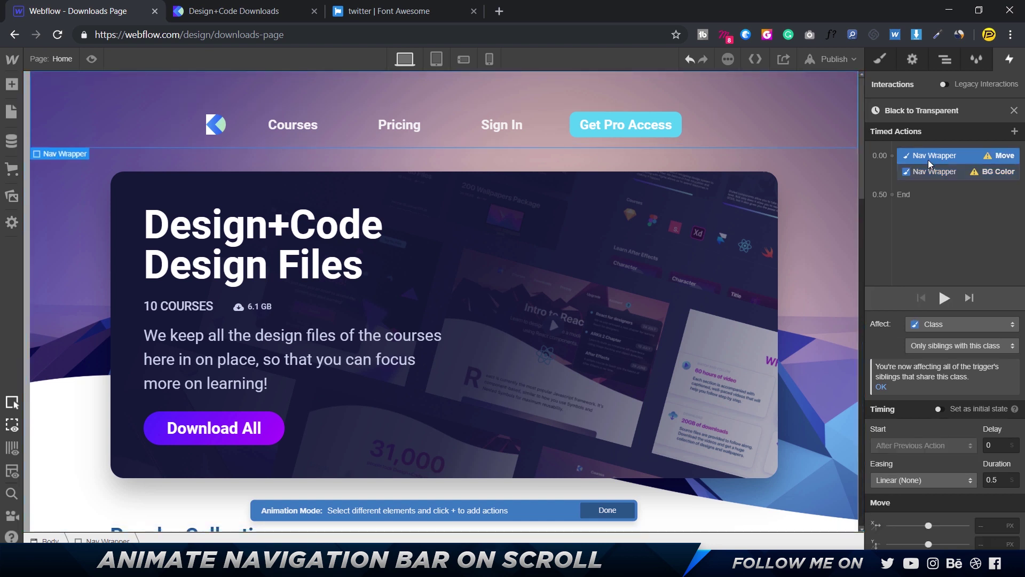
{"action": "scroll", "coordinate": [1006, 512], "scroll_direction": "down", "scroll_amount": 1}
{"action": "left_click", "coordinate": [994, 516]}
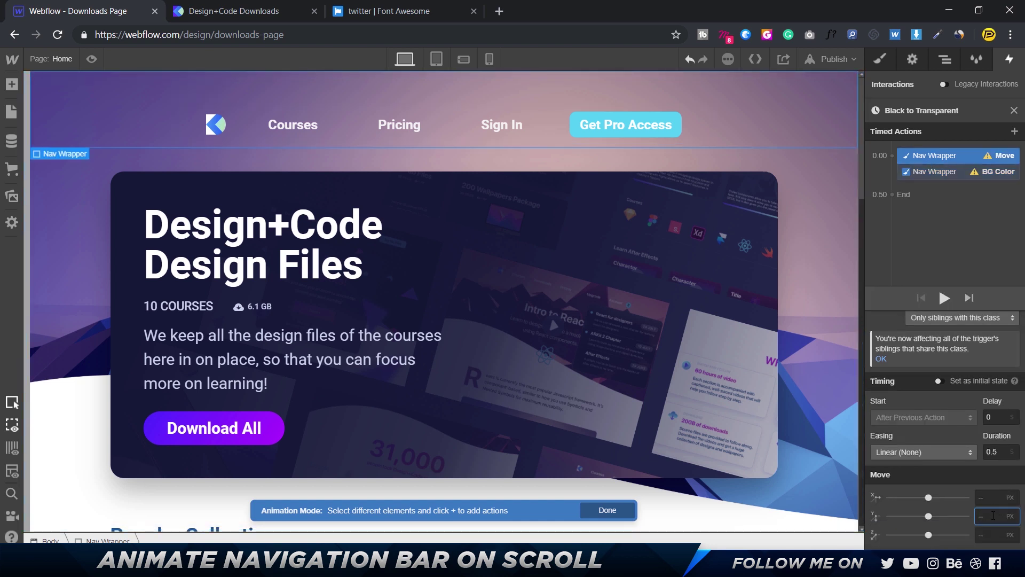
{"action": "type", "text": "0"}
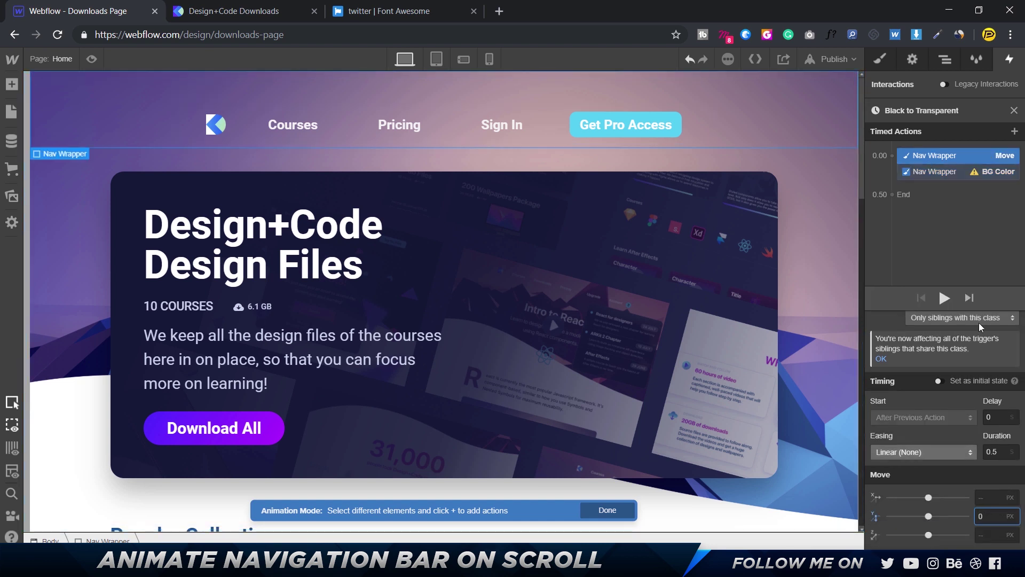
Step: Set the Nav Wrapper's BG Color action to black #000000 with an alpha of 0
{"action": "left_click", "coordinate": [935, 171]}
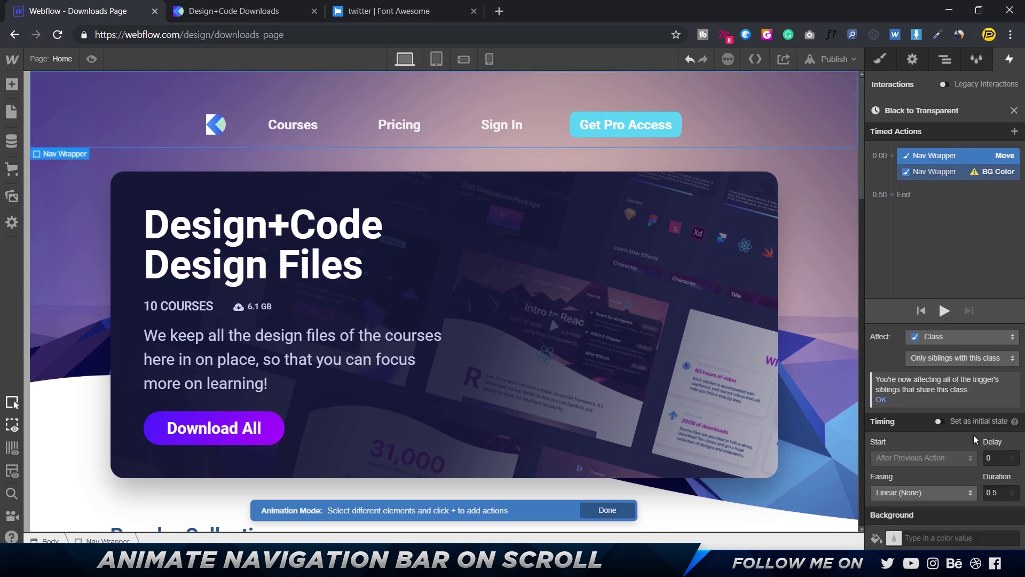
{"action": "left_click", "coordinate": [895, 538]}
{"action": "left_click", "coordinate": [872, 449]}
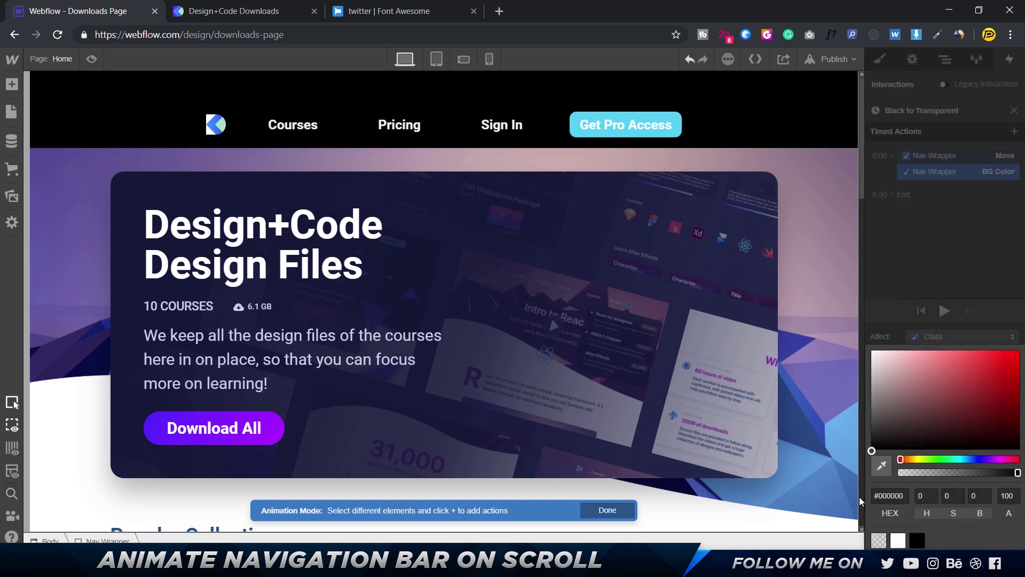
{"action": "double_click", "coordinate": [1007, 495]}
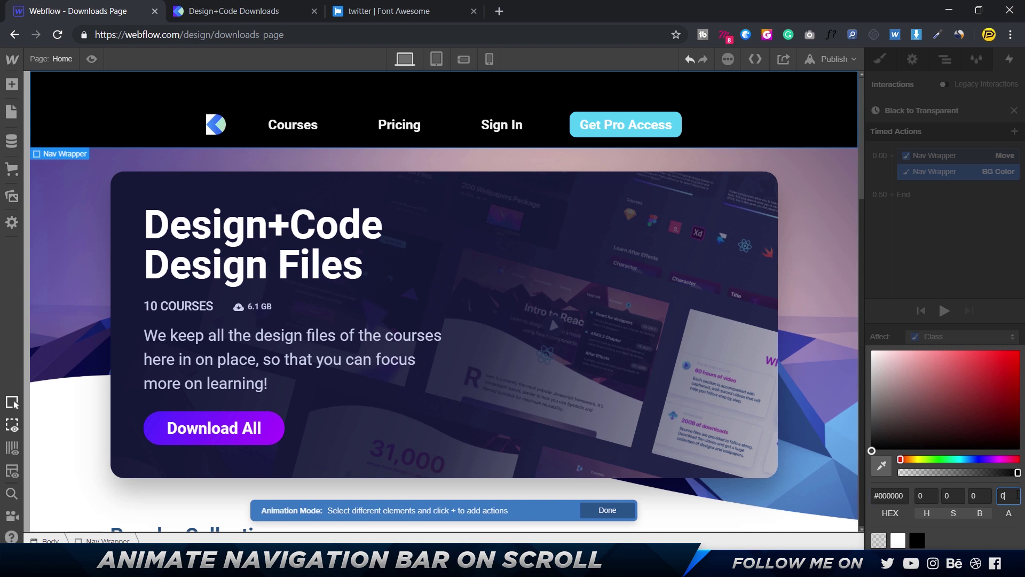
{"action": "type", "text": "0"}
{"action": "left_click", "coordinate": [968, 233]}
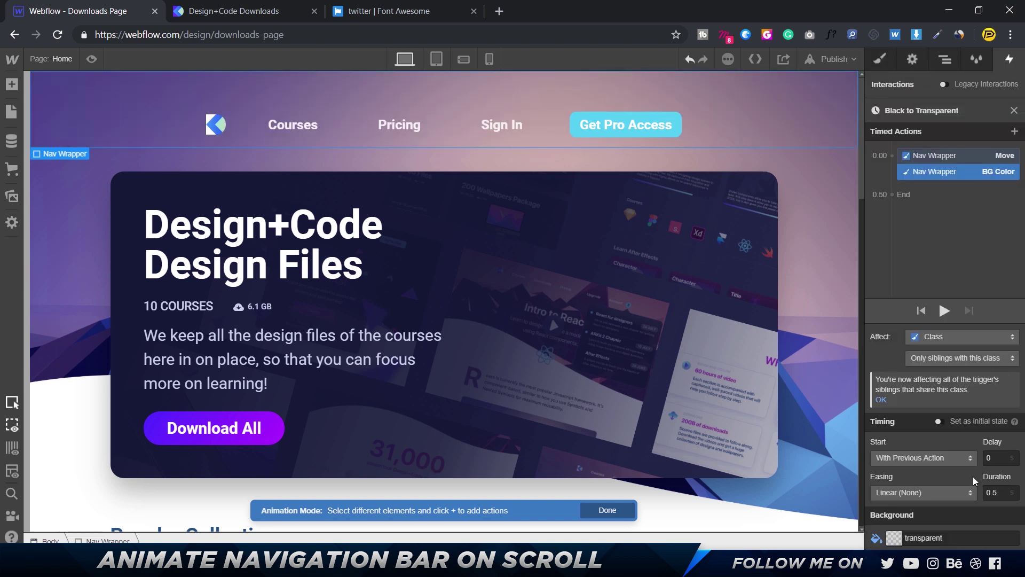
Step: Give both Nav Wrapper actions Ease Out easing and a duration of 0.15 seconds
{"action": "left_click", "coordinate": [947, 156], "text": "shift"}
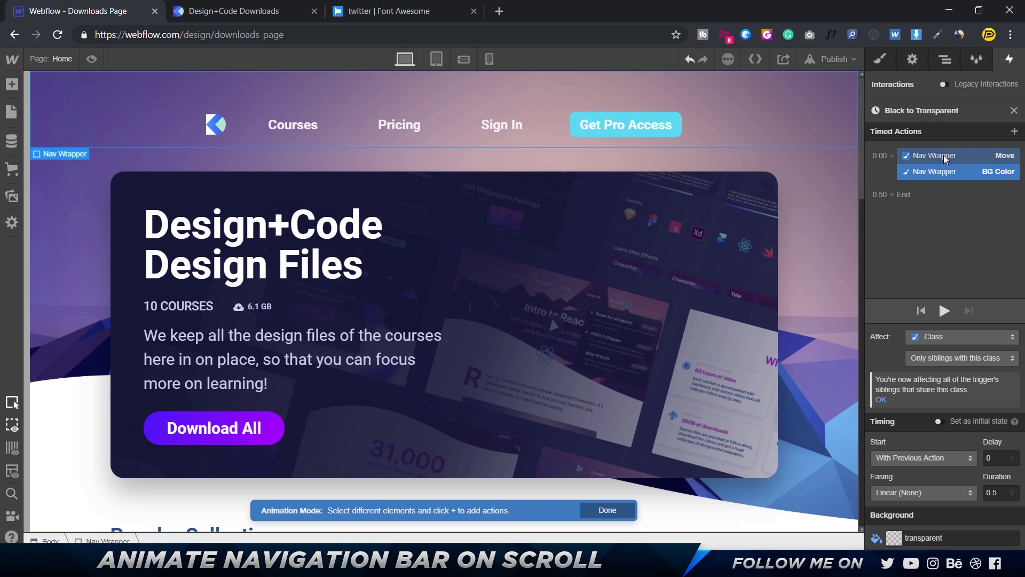
{"action": "left_click", "coordinate": [946, 499]}
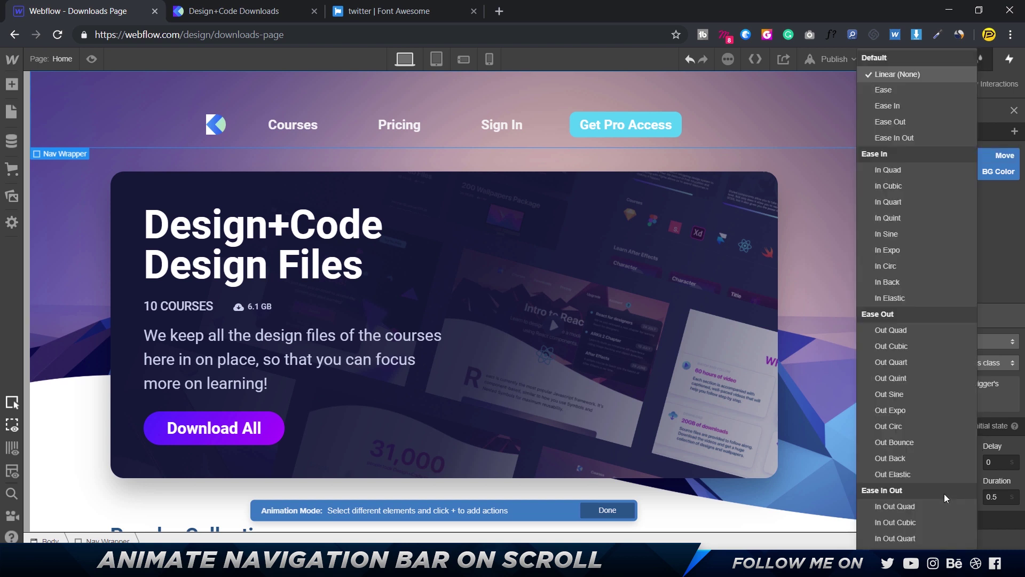
{"action": "left_click", "coordinate": [890, 127]}
{"action": "left_click", "coordinate": [996, 496]}
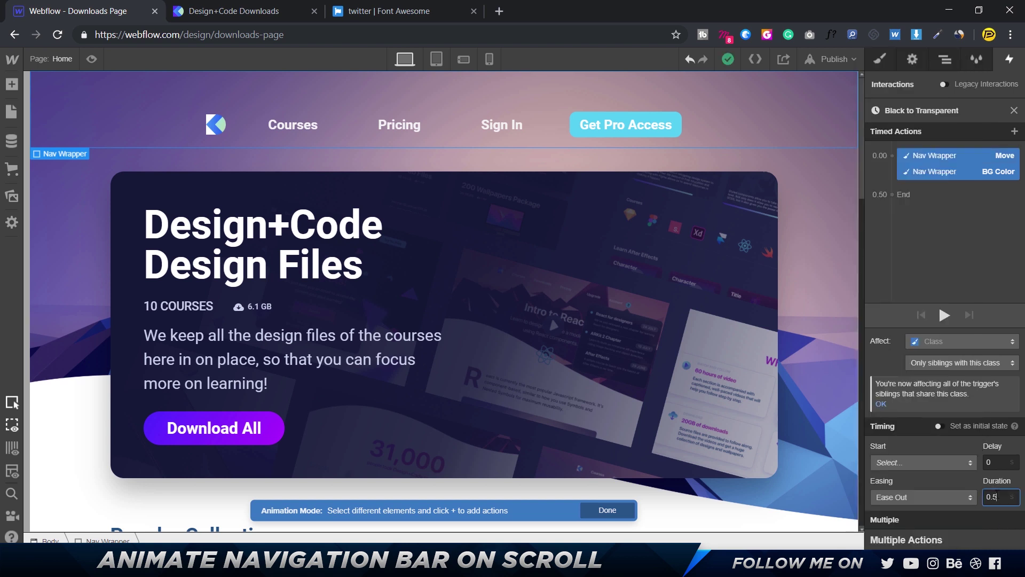
{"action": "type", "text": "15"}
{"action": "left_click", "coordinate": [932, 208]}
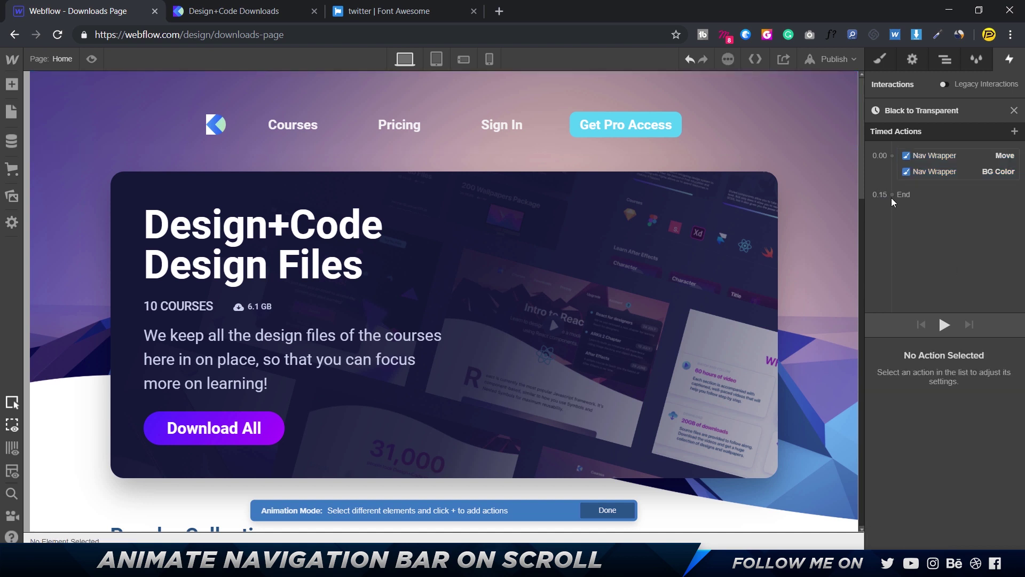
Step: Preview the page and check the navigation bar's transitions while scrolling past the Hero Section and back up
{"action": "left_click", "coordinate": [91, 59]}
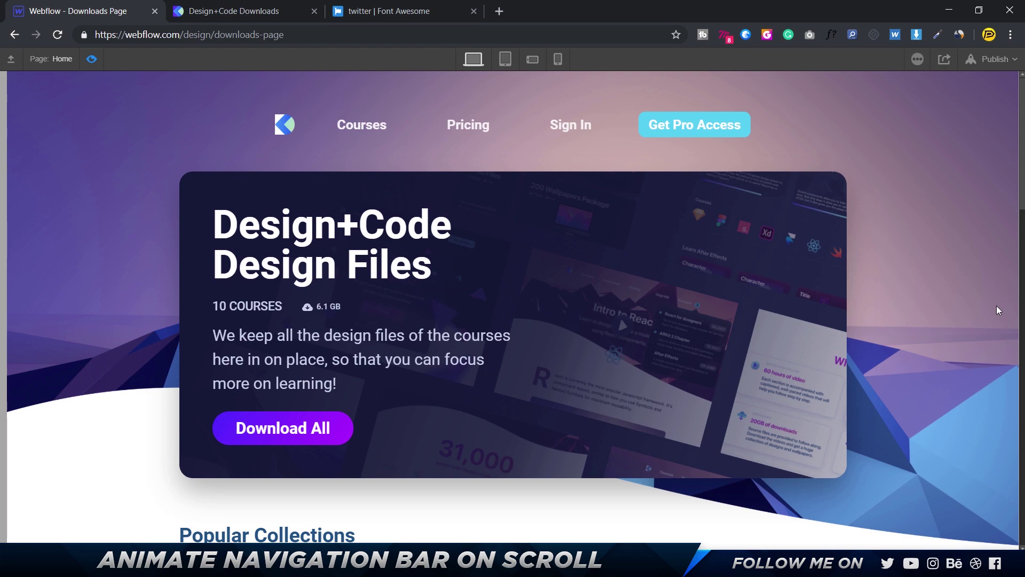
{"action": "scroll", "coordinate": [996, 306], "scroll_direction": "down", "scroll_amount": 10}
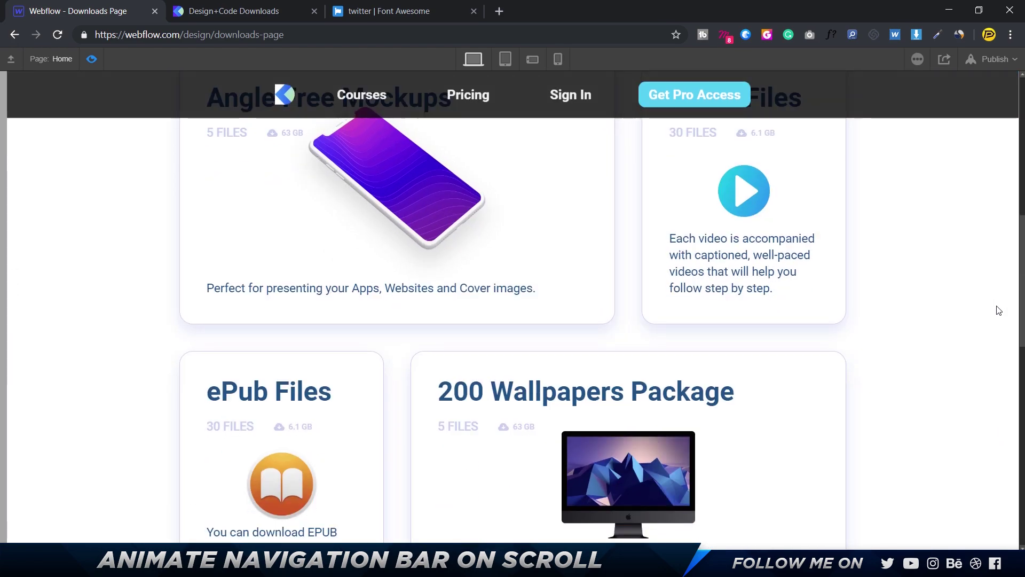
{"action": "scroll", "coordinate": [999, 311], "scroll_direction": "down", "scroll_amount": 2}
{"action": "scroll", "coordinate": [999, 311], "scroll_direction": "up", "scroll_amount": 12}
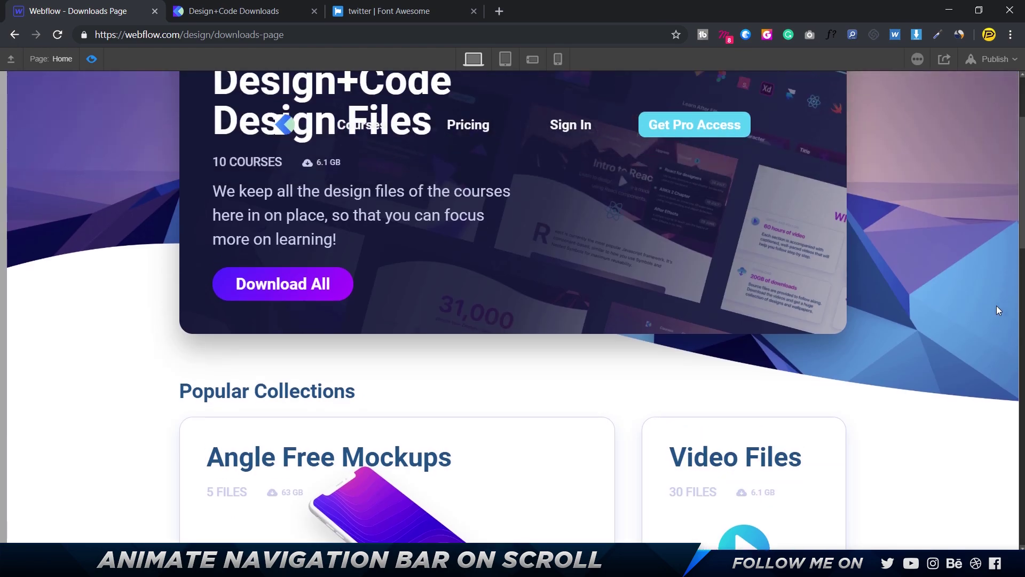
{"action": "scroll", "coordinate": [999, 311], "scroll_direction": "down", "scroll_amount": 6}
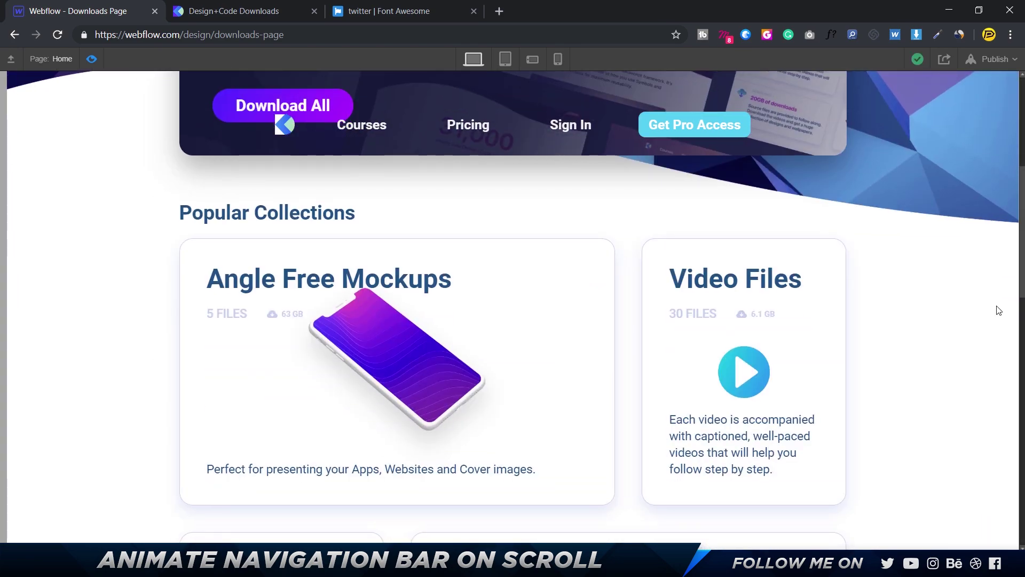
{"action": "scroll", "coordinate": [999, 311], "scroll_direction": "down", "scroll_amount": 4}
{"action": "scroll", "coordinate": [999, 311], "scroll_direction": "up", "scroll_amount": 10}
{"action": "scroll", "coordinate": [998, 310], "scroll_direction": "down", "scroll_amount": 5}
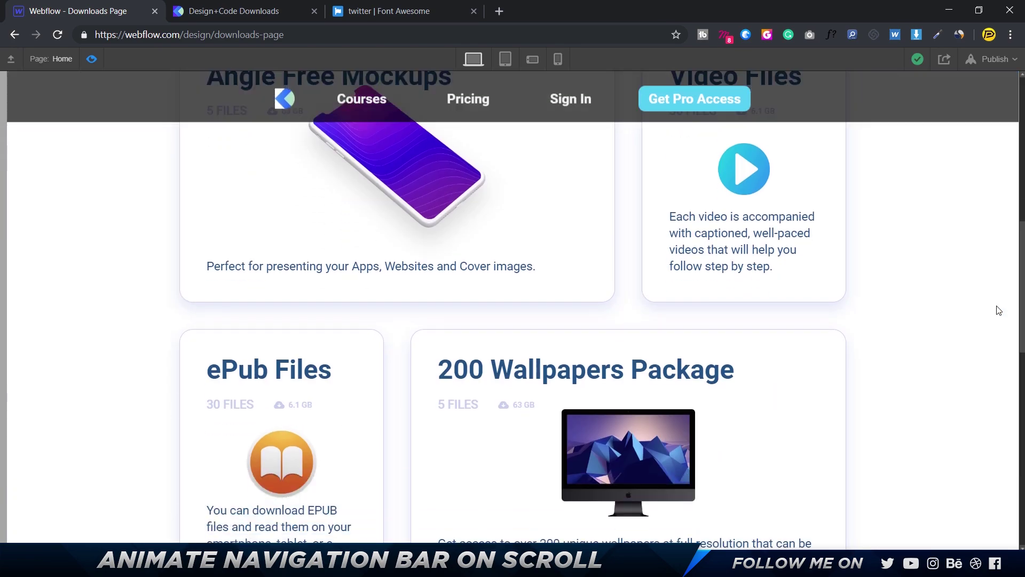
Step: Scroll the previewed page down to the footer and back to the hero, checking where the navigation bar changes in each direction
{"action": "scroll", "coordinate": [997, 309], "scroll_direction": "up", "scroll_amount": 5}
{"action": "scroll", "coordinate": [998, 310], "scroll_direction": "down", "scroll_amount": 10}
{"action": "scroll", "coordinate": [999, 311], "scroll_direction": "down", "scroll_amount": 4}
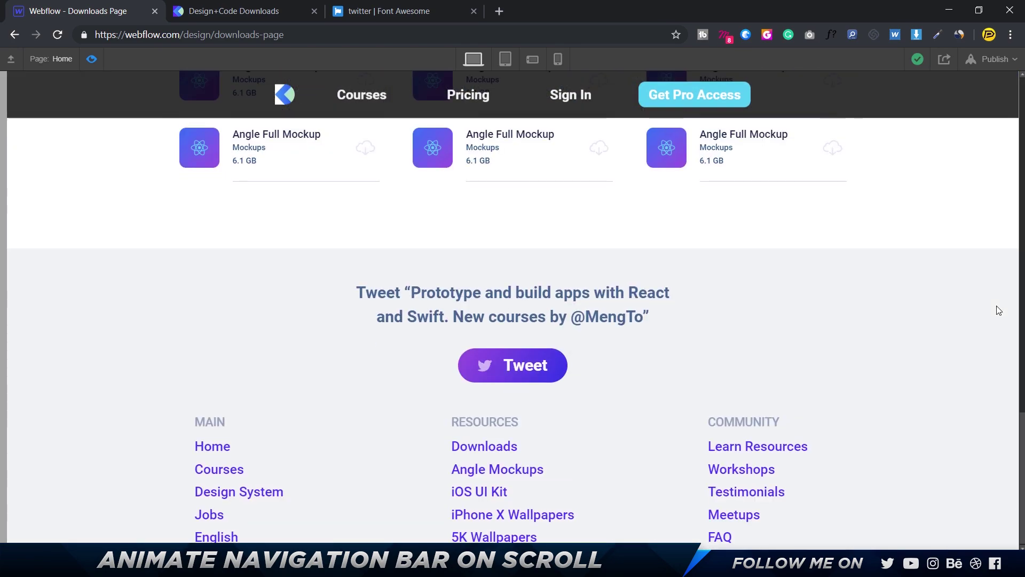
{"action": "scroll", "coordinate": [999, 311], "scroll_direction": "up", "scroll_amount": 12}
{"action": "scroll", "coordinate": [997, 310], "scroll_direction": "down", "scroll_amount": 8}
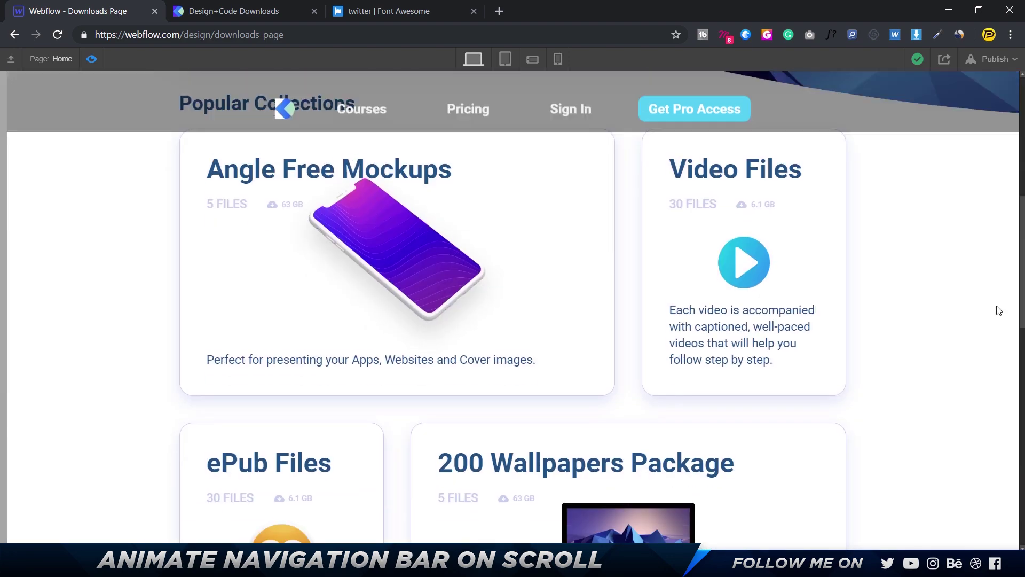
{"action": "scroll", "coordinate": [997, 309], "scroll_direction": "up", "scroll_amount": 7}
{"action": "scroll", "coordinate": [997, 306], "scroll_direction": "up", "scroll_amount": 1}
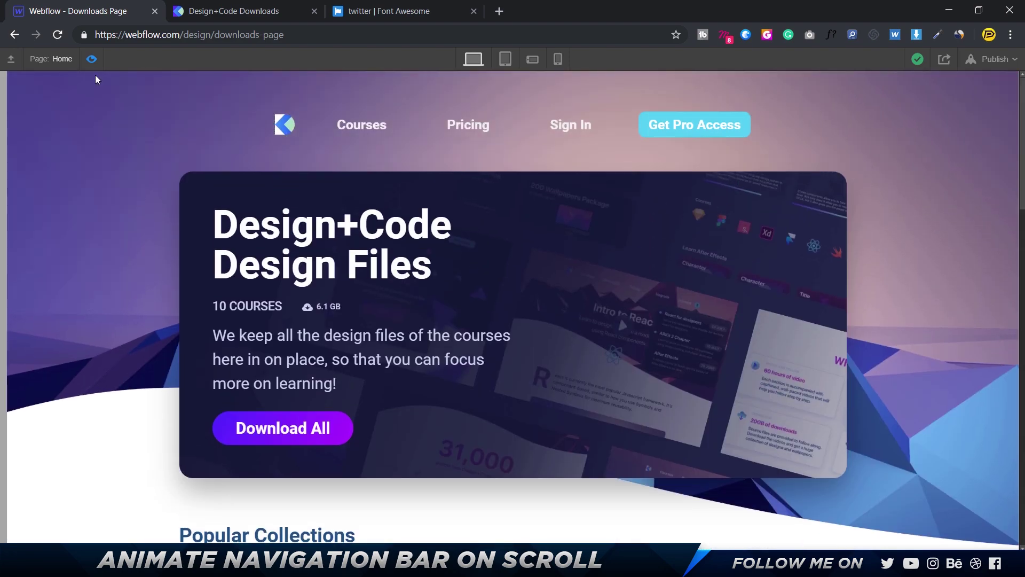
{"action": "scroll", "coordinate": [132, 227], "scroll_direction": "down", "scroll_amount": 8}
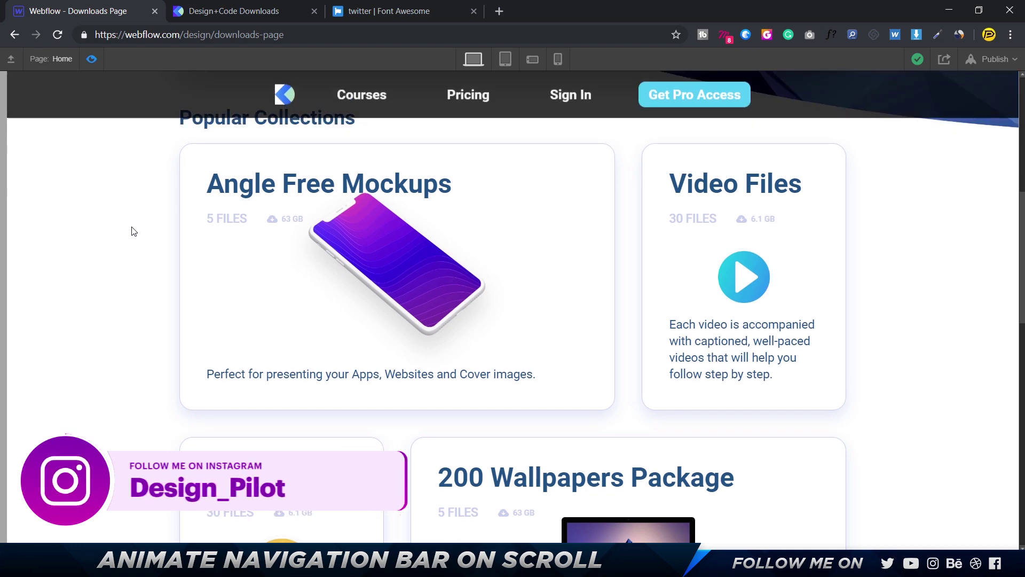
{"action": "scroll", "coordinate": [132, 226], "scroll_direction": "up", "scroll_amount": 8}
{"action": "scroll", "coordinate": [132, 226], "scroll_direction": "down", "scroll_amount": 7}
{"action": "scroll", "coordinate": [131, 226], "scroll_direction": "up", "scroll_amount": 5}
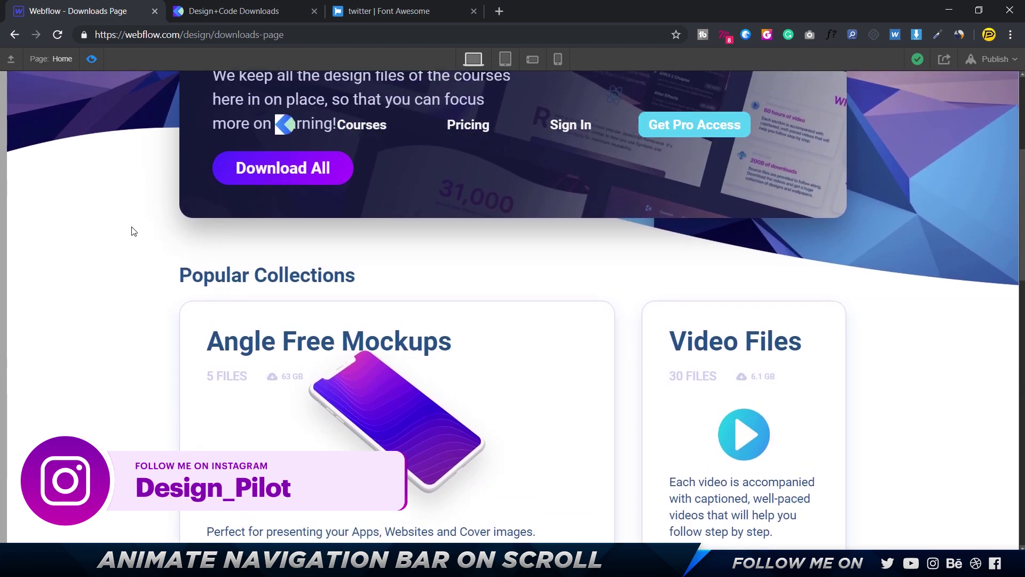
{"action": "scroll", "coordinate": [132, 231], "scroll_direction": "up", "scroll_amount": 2}
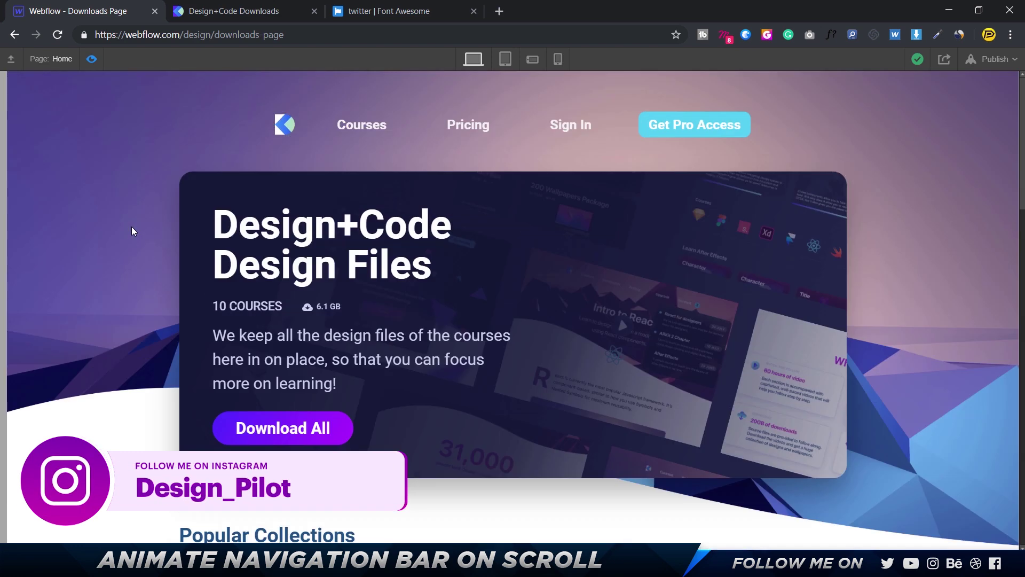
Step: Leave the preview, close the Black to Transparent animation and set the Hero Section's scrolled-into-view offset to 40%
{"action": "left_click", "coordinate": [89, 61]}
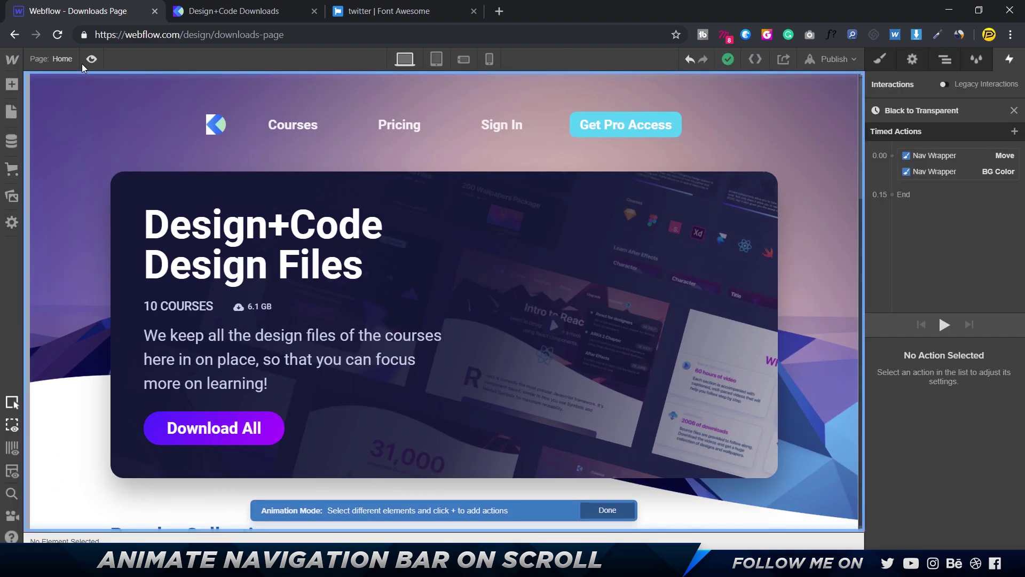
{"action": "left_click", "coordinate": [1014, 111]}
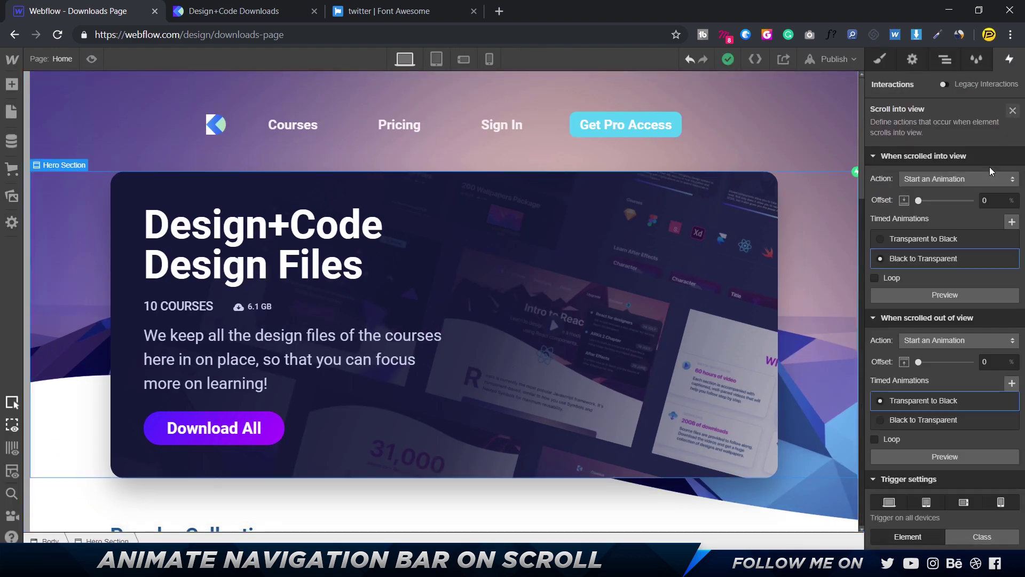
{"action": "left_click", "coordinate": [991, 201]}
{"action": "type", "text": "40"}
Step: Preview the page and check when the navigation bar turns transparent on scrolling back up with the 40% offset
{"action": "left_click", "coordinate": [92, 60]}
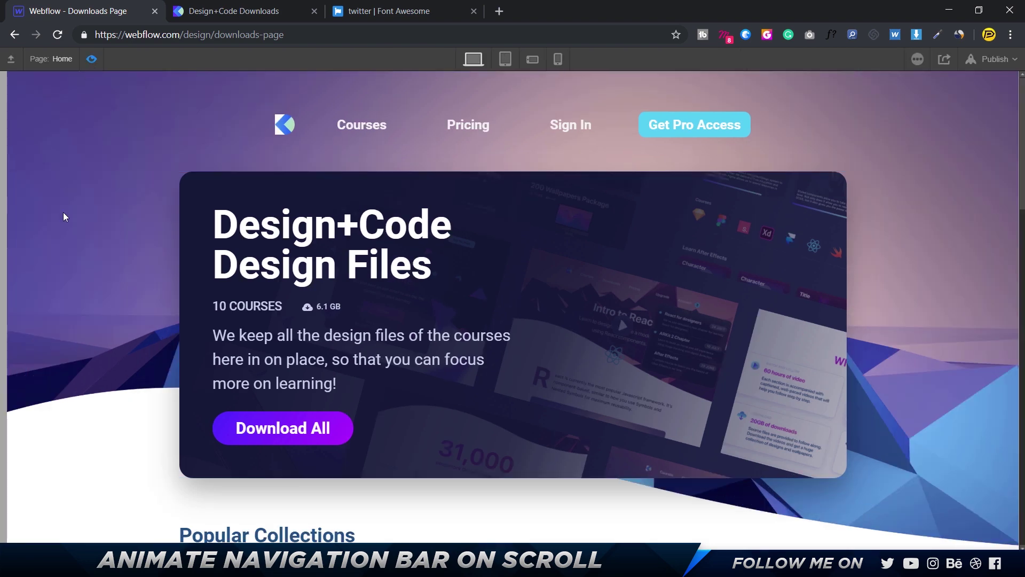
{"action": "scroll", "coordinate": [69, 282], "scroll_direction": "down", "scroll_amount": 9}
{"action": "scroll", "coordinate": [68, 282], "scroll_direction": "up", "scroll_amount": 6}
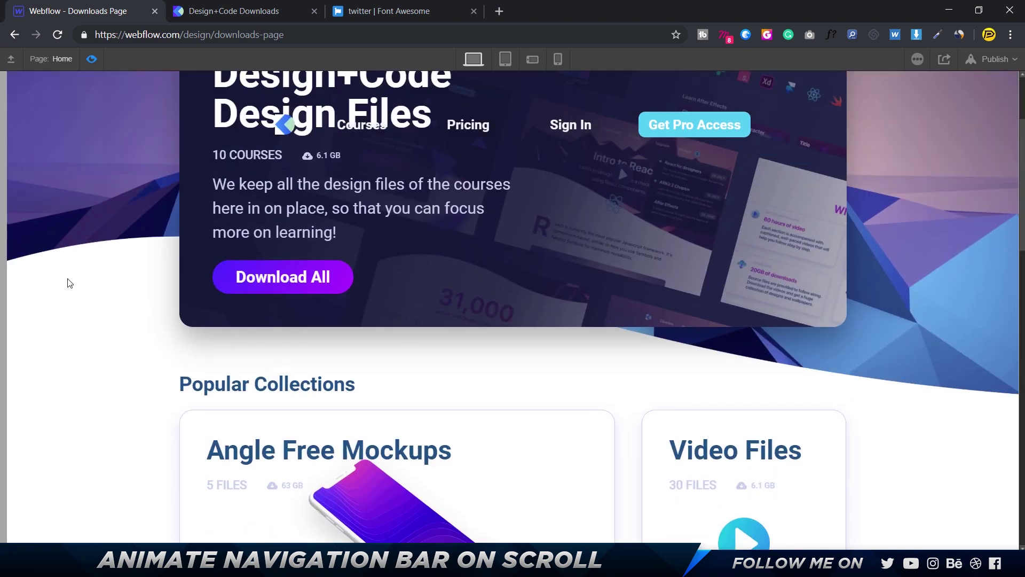
{"action": "scroll", "coordinate": [69, 283], "scroll_direction": "up", "scroll_amount": 2}
{"action": "scroll", "coordinate": [68, 283], "scroll_direction": "down", "scroll_amount": 9}
{"action": "scroll", "coordinate": [68, 283], "scroll_direction": "up", "scroll_amount": 5}
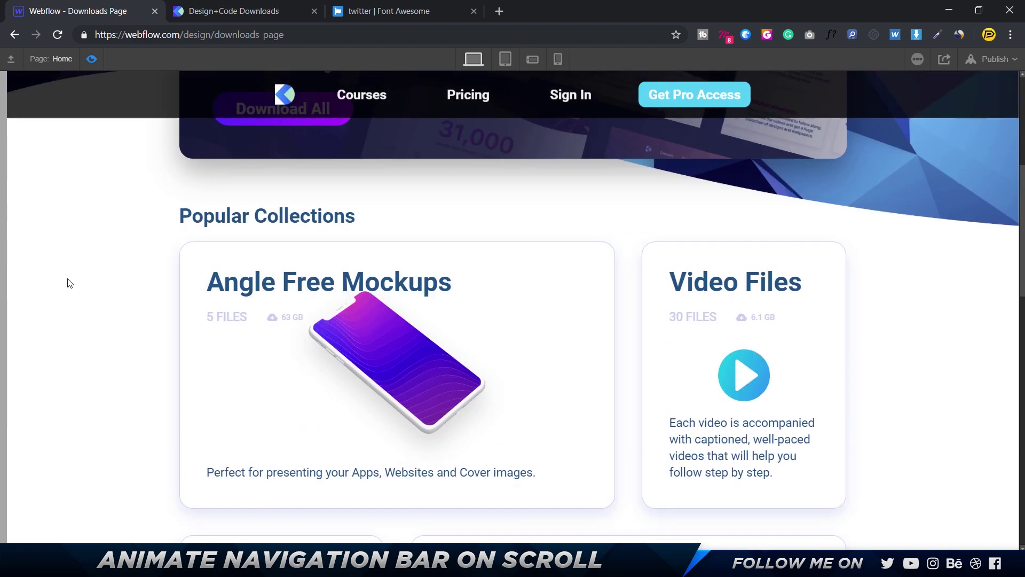
{"action": "scroll", "coordinate": [68, 282], "scroll_direction": "up", "scroll_amount": 1}
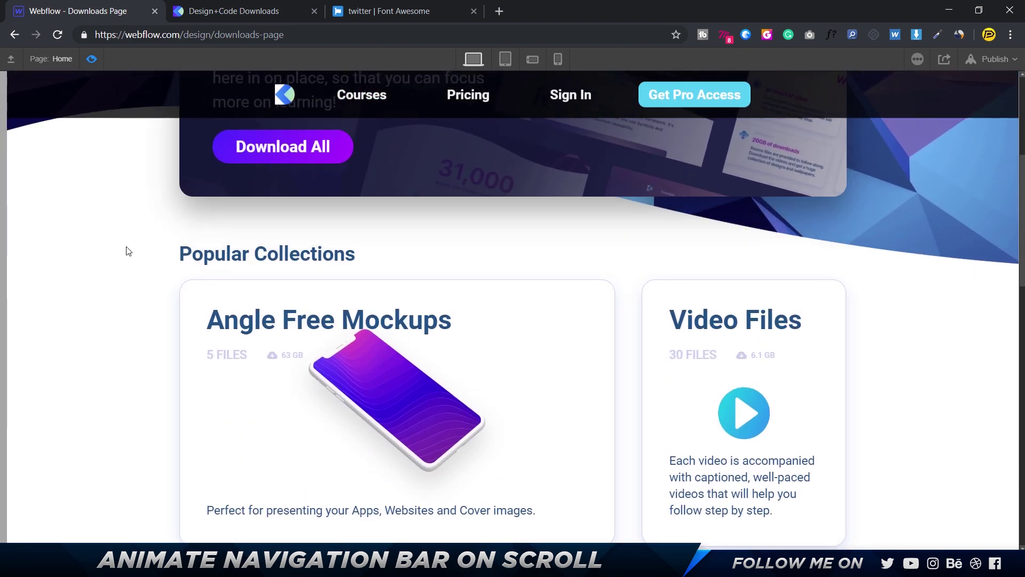
{"action": "scroll", "coordinate": [128, 251], "scroll_direction": "up", "scroll_amount": 3}
{"action": "scroll", "coordinate": [129, 251], "scroll_direction": "down", "scroll_amount": 7}
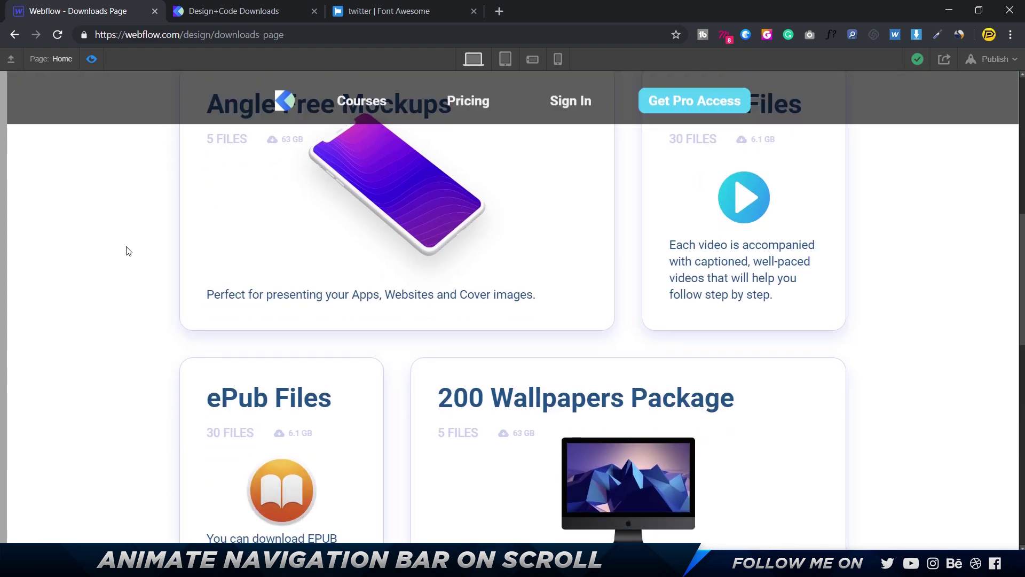
{"action": "scroll", "coordinate": [128, 251], "scroll_direction": "up", "scroll_amount": 10}
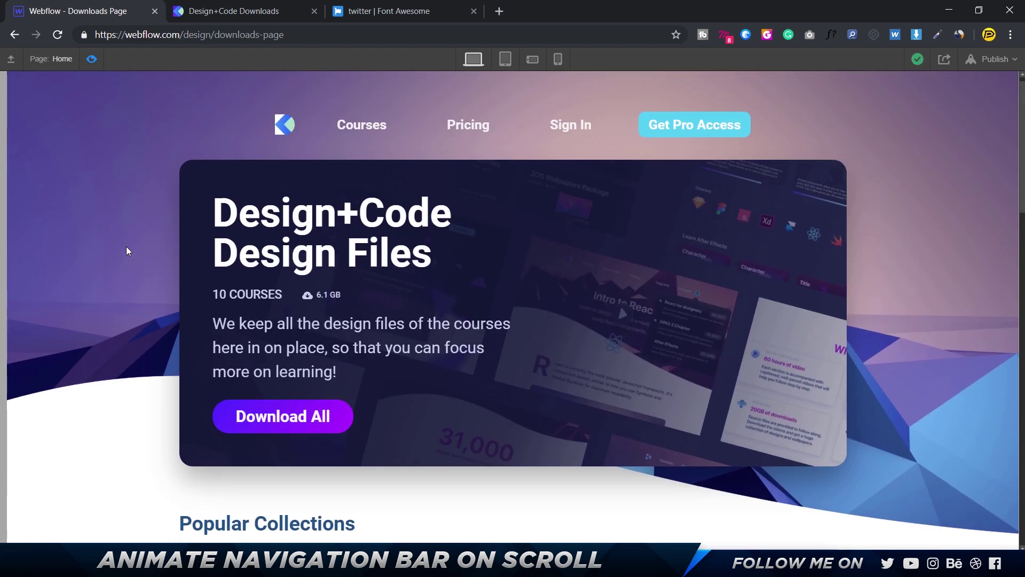
Step: Leave the preview and set the Hero Section's scrolled-into-view offset to 75%
{"action": "left_click", "coordinate": [92, 59]}
{"action": "left_click", "coordinate": [998, 201]}
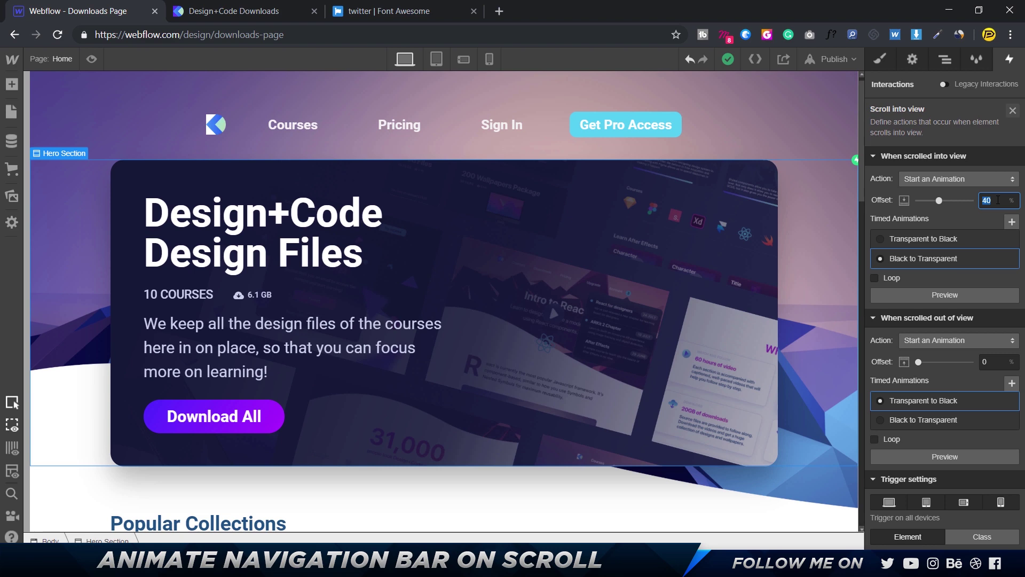
{"action": "type", "text": "75"}
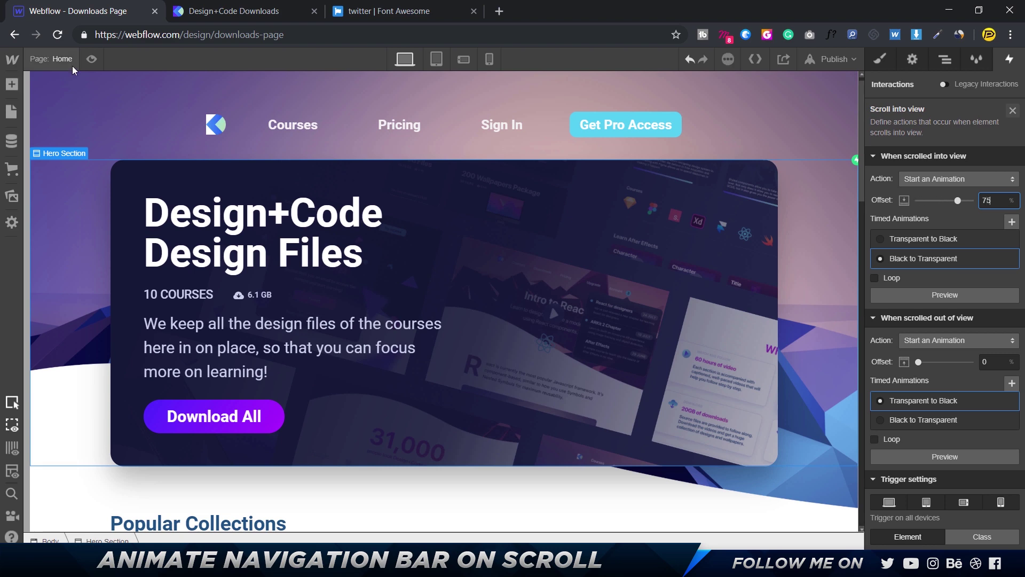
Step: Preview the page and check the navigation bar's return to transparent with the 75% offset
{"action": "left_click", "coordinate": [91, 59]}
{"action": "scroll", "coordinate": [82, 142], "scroll_direction": "down", "scroll_amount": 10}
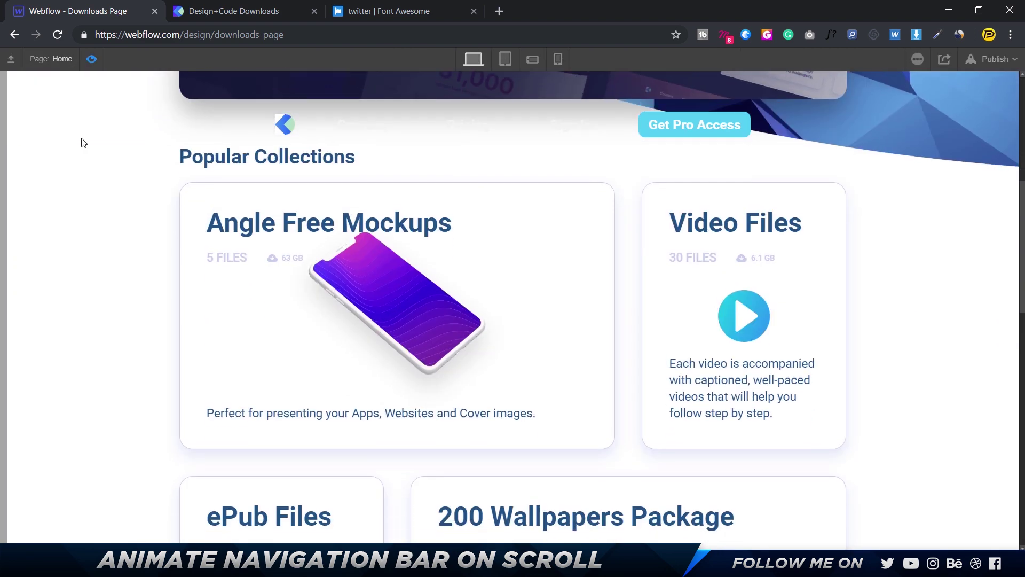
{"action": "scroll", "coordinate": [82, 142], "scroll_direction": "up", "scroll_amount": 8}
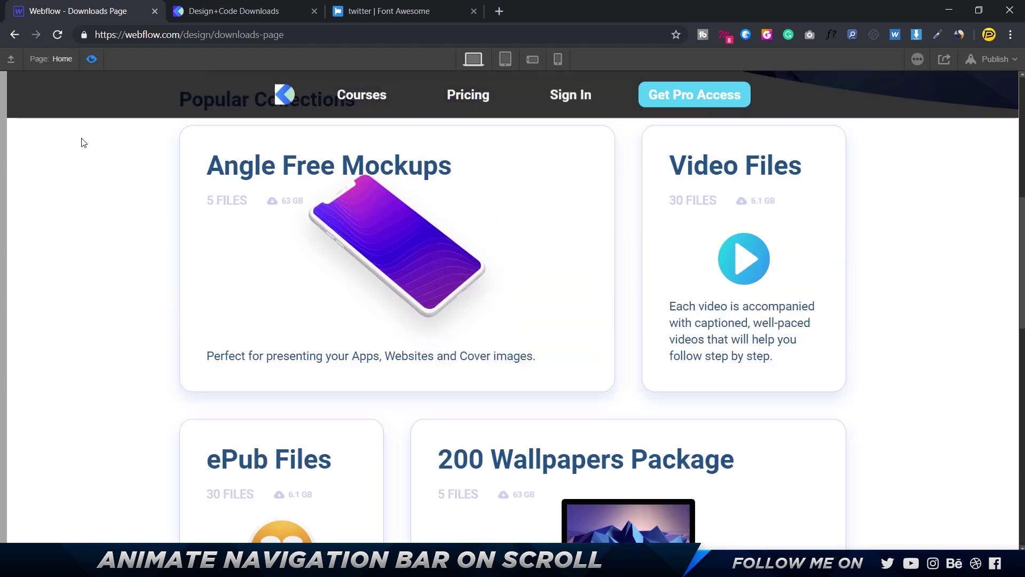
{"action": "scroll", "coordinate": [81, 142], "scroll_direction": "up", "scroll_amount": 5}
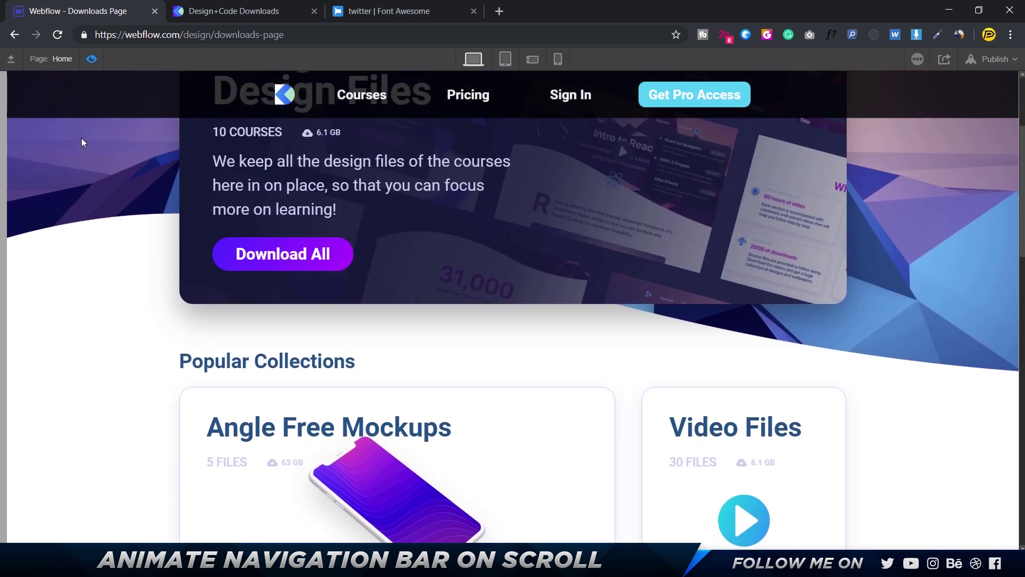
{"action": "scroll", "coordinate": [81, 142], "scroll_direction": "up", "scroll_amount": 1}
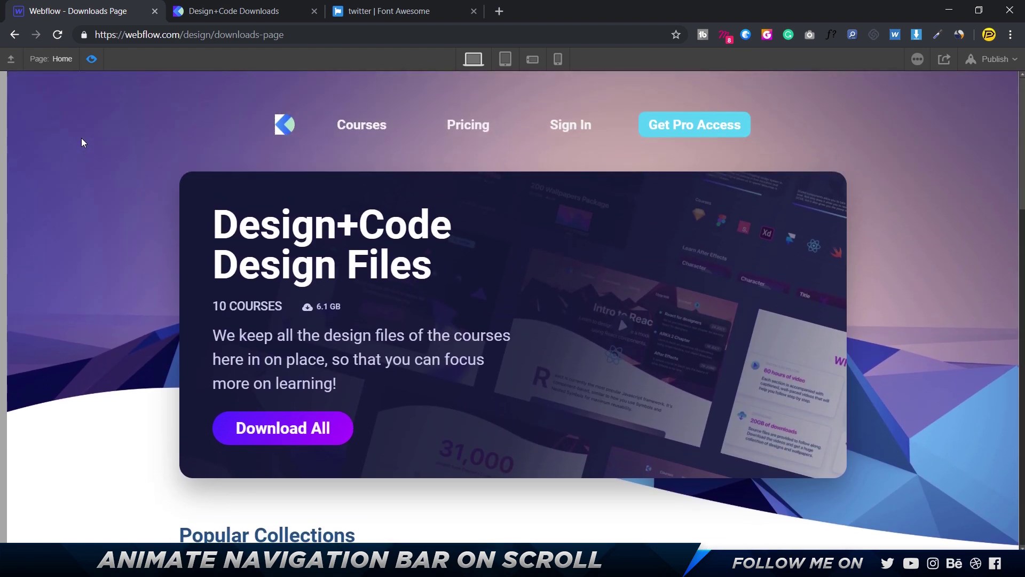
Step: Restart the preview from partway down the hero and check the navigation bar down to Top Downloads and back up
{"action": "left_click", "coordinate": [91, 65]}
{"action": "scroll", "coordinate": [134, 267], "scroll_direction": "down", "scroll_amount": 6}
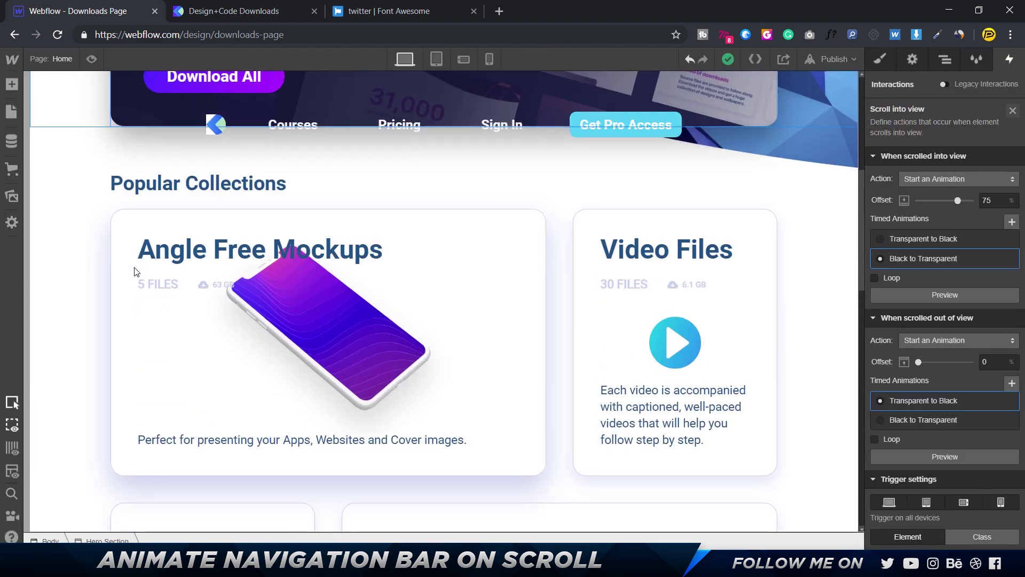
{"action": "scroll", "coordinate": [134, 271], "scroll_direction": "up", "scroll_amount": 3}
{"action": "left_click", "coordinate": [91, 60]}
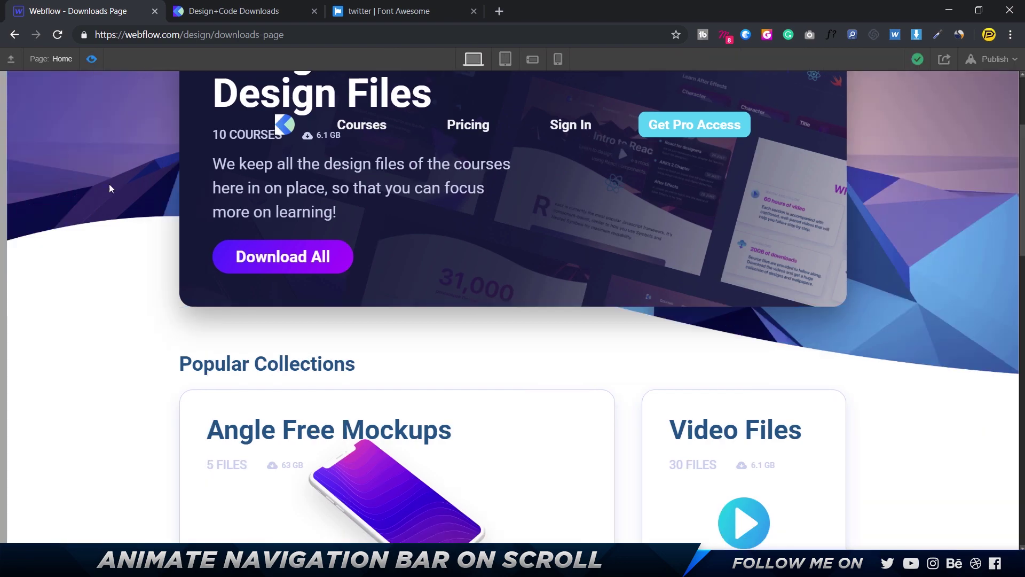
{"action": "scroll", "coordinate": [142, 315], "scroll_direction": "down", "scroll_amount": 8}
{"action": "scroll", "coordinate": [142, 316], "scroll_direction": "down", "scroll_amount": 12}
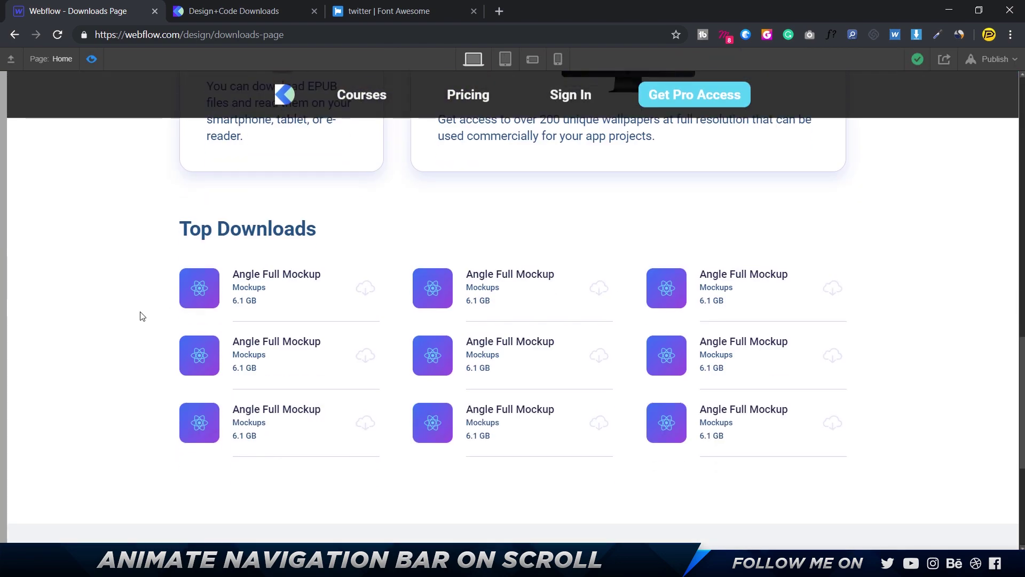
{"action": "scroll", "coordinate": [143, 405], "scroll_direction": "up", "scroll_amount": 20}
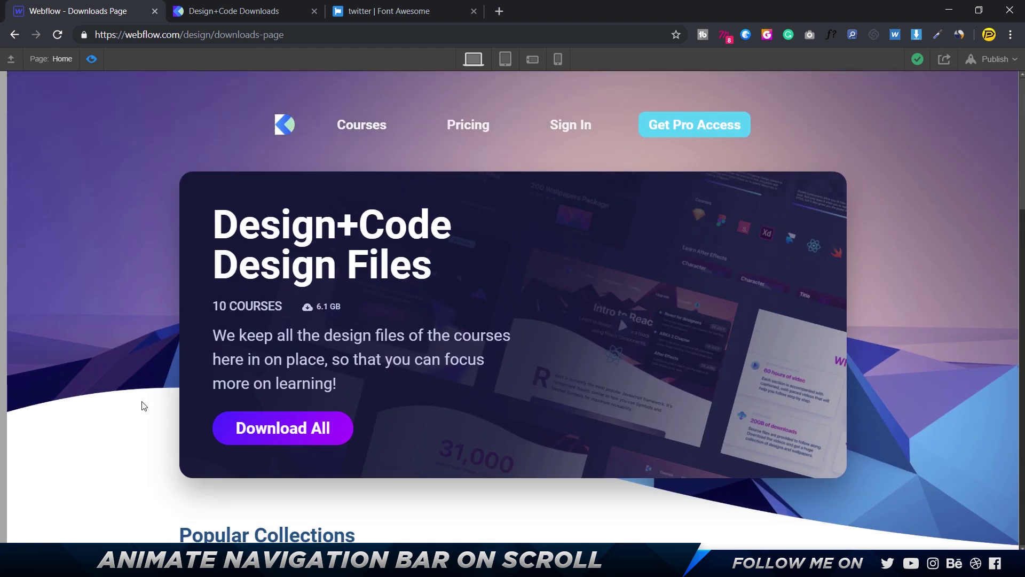
{"action": "key", "text": "Escape"}
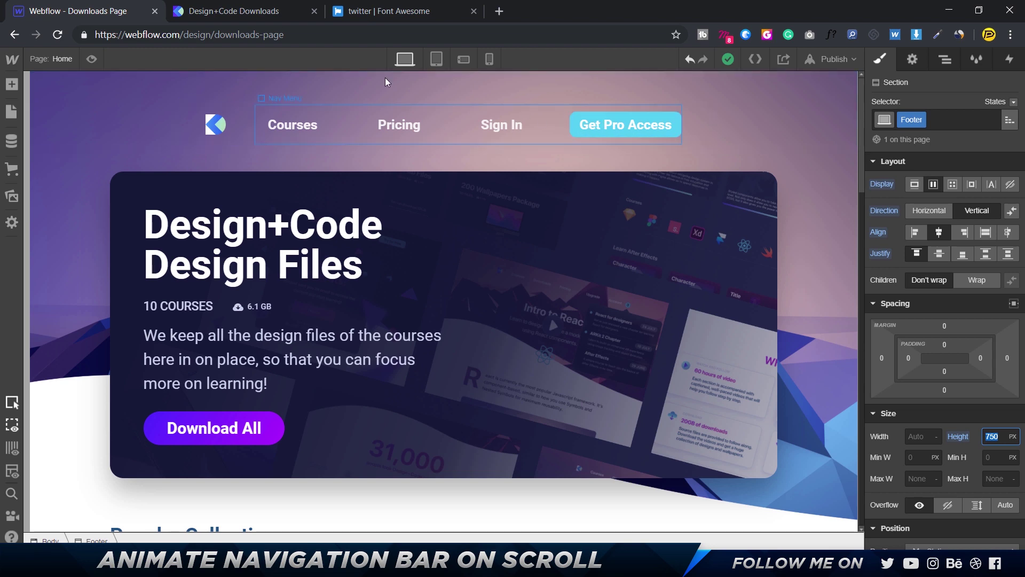
Step: Examine the Courses link's hover effect on the Design+Code Downloads page and select the Courses navigation link in Webflow
{"action": "left_click", "coordinate": [251, 12]}
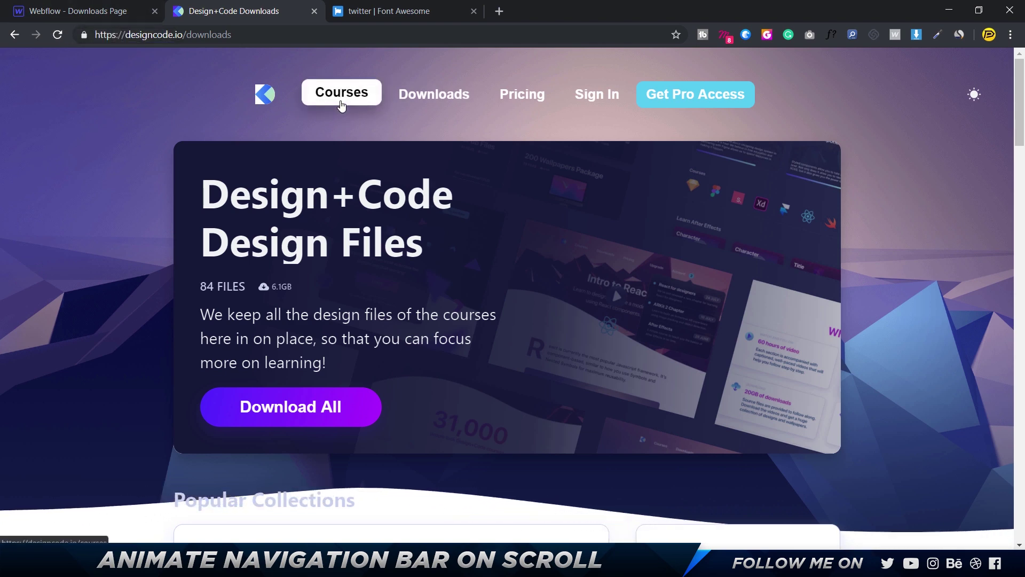
{"action": "left_click", "coordinate": [105, 15]}
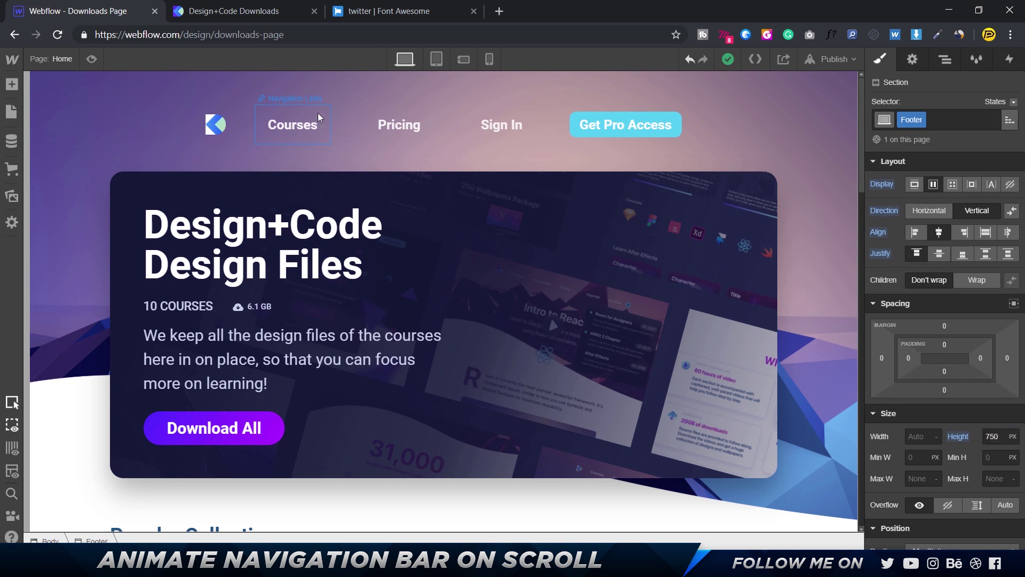
{"action": "left_click", "coordinate": [318, 113]}
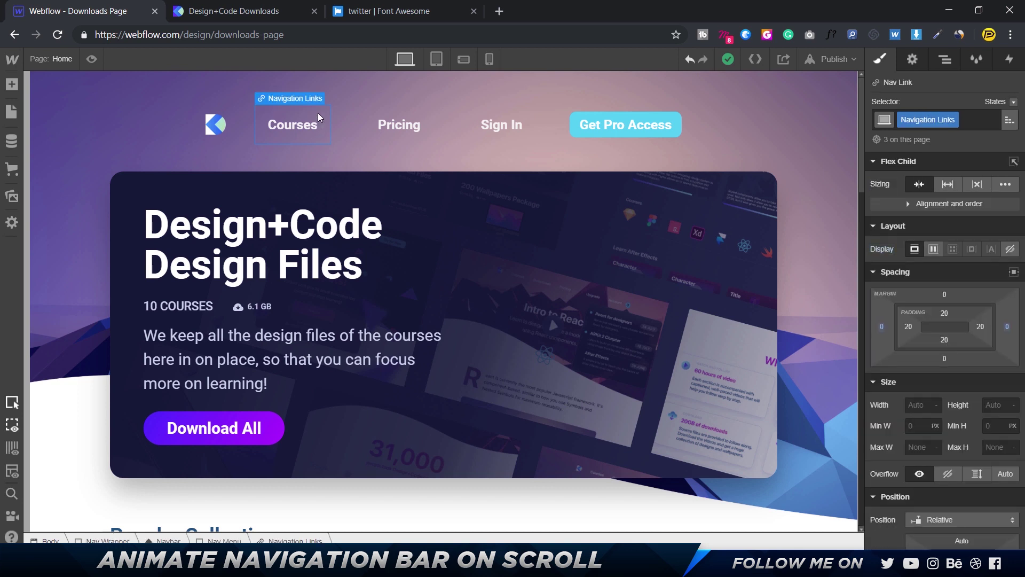
{"action": "left_click", "coordinate": [1014, 102]}
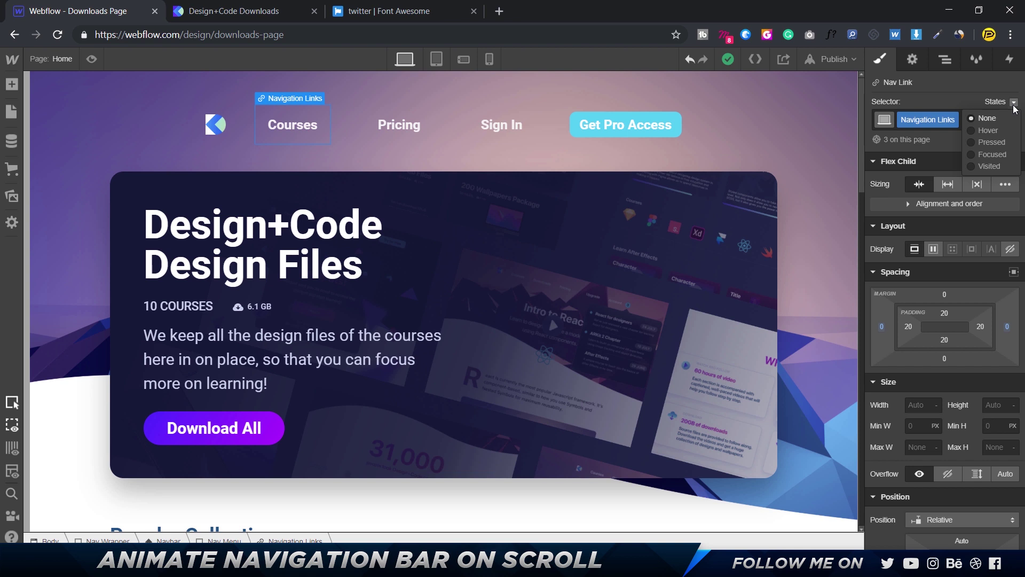
{"action": "left_click", "coordinate": [987, 131]}
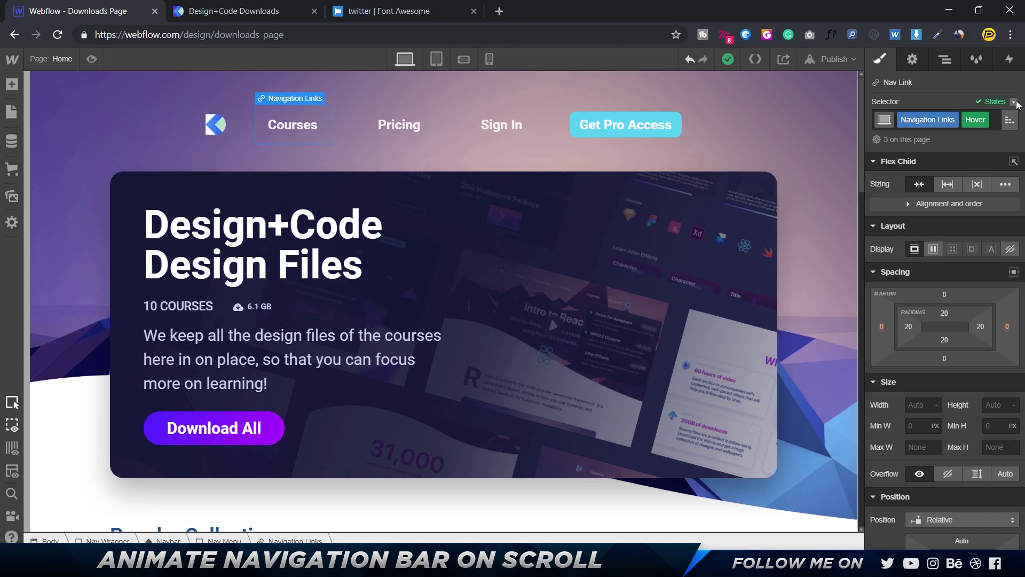
{"action": "left_click", "coordinate": [1014, 102]}
{"action": "left_click", "coordinate": [987, 117]}
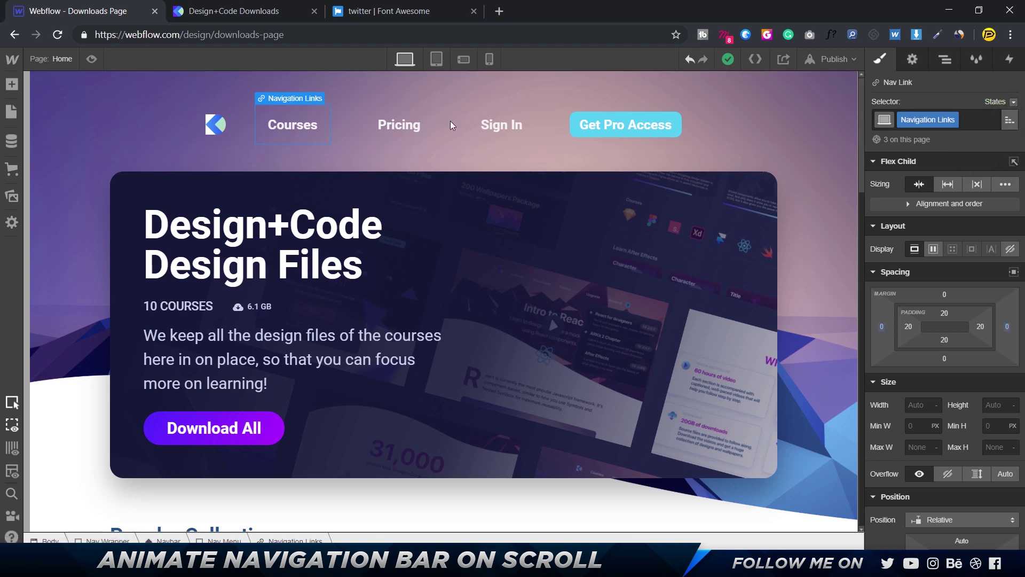
Step: Set the border radius of the Navigation Links class to 20 px in its None state
{"action": "scroll", "coordinate": [956, 376], "scroll_direction": "down", "scroll_amount": 10}
{"action": "left_click", "coordinate": [1003, 256]}
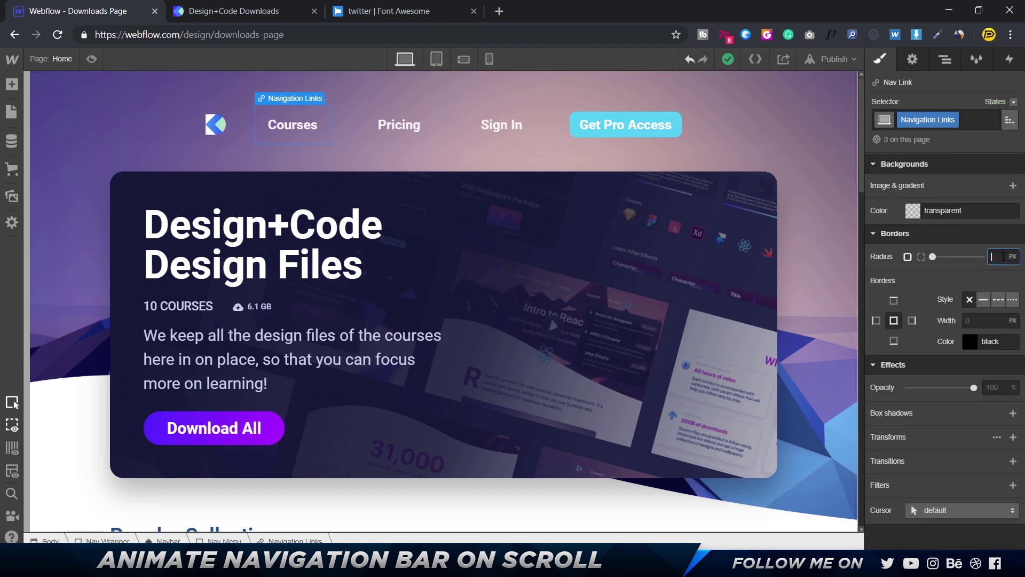
{"action": "type", "text": "20"}
{"action": "key", "text": "Return"}
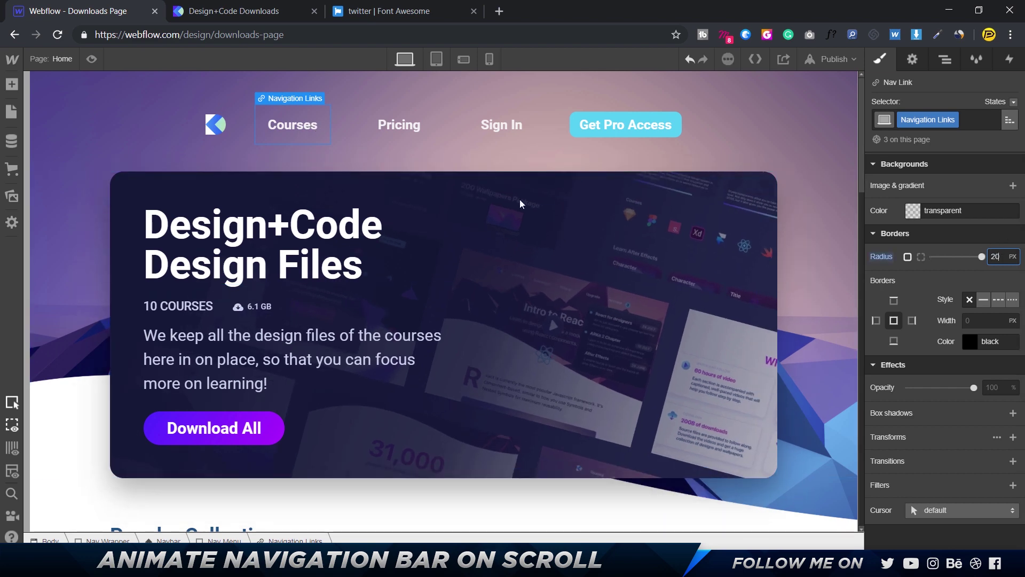
Step: Set the background color of the Navigation Links class to white in its Hover state
{"action": "scroll", "coordinate": [940, 251], "scroll_direction": "up", "scroll_amount": 10}
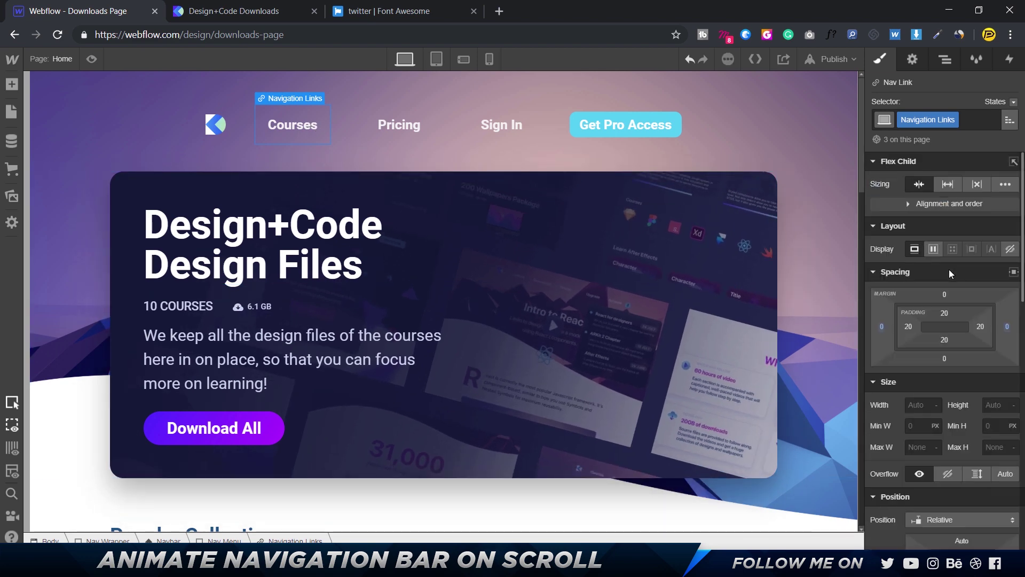
{"action": "left_click", "coordinate": [1012, 103]}
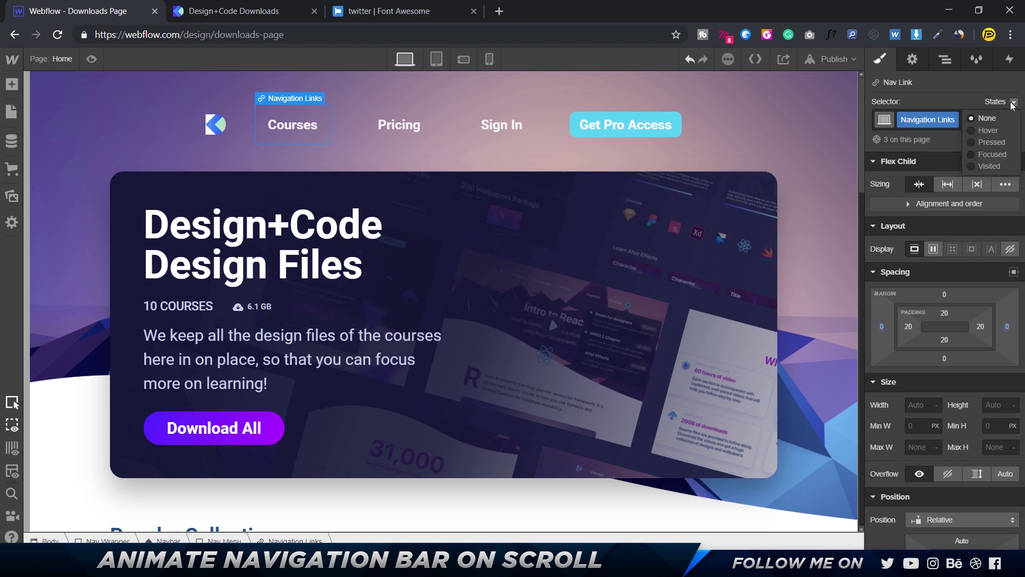
{"action": "left_click", "coordinate": [983, 130]}
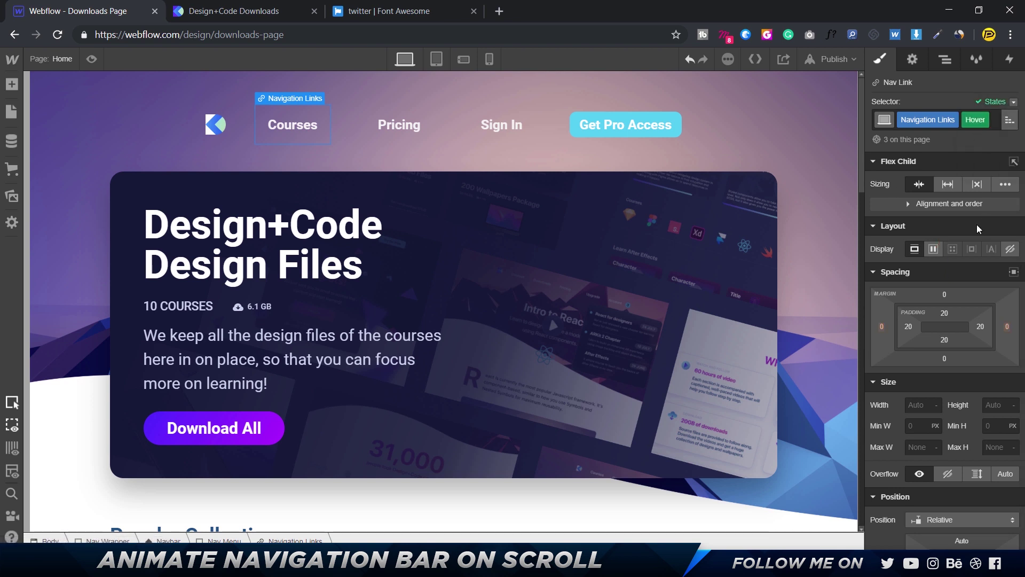
{"action": "scroll", "coordinate": [977, 224], "scroll_direction": "down", "scroll_amount": 10}
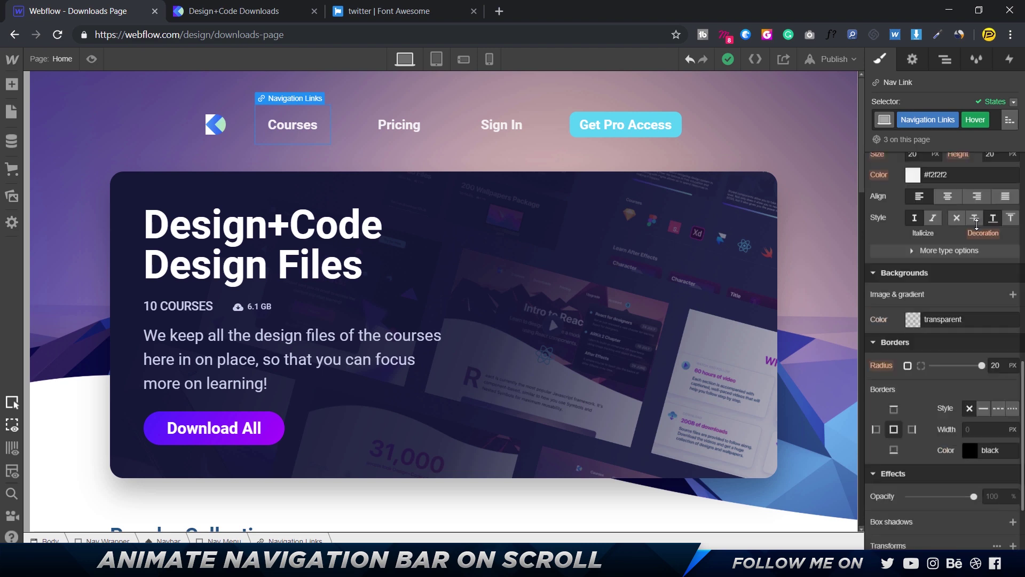
{"action": "left_click", "coordinate": [913, 319]}
{"action": "left_click", "coordinate": [872, 438]}
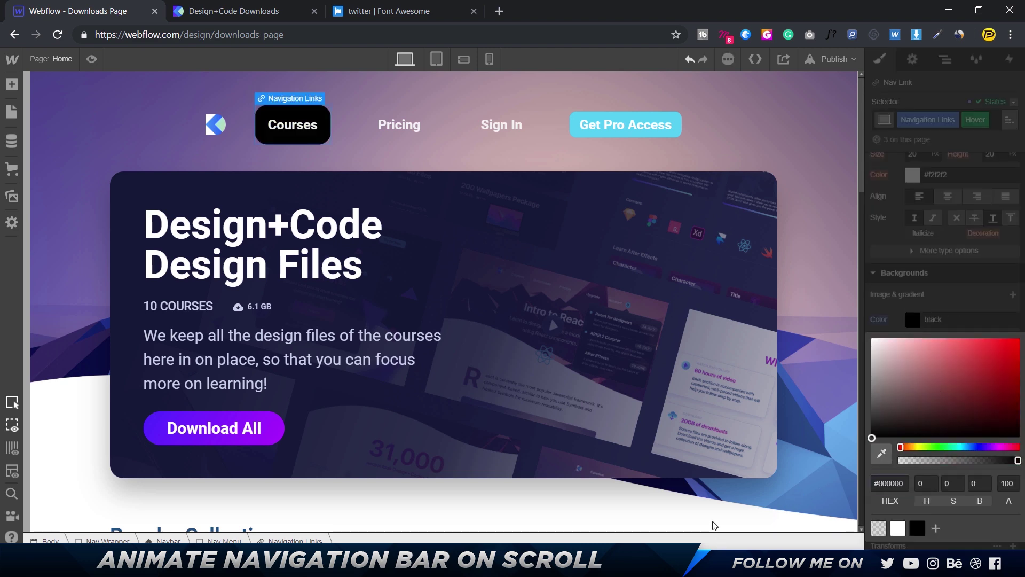
{"action": "left_click", "coordinate": [888, 241]}
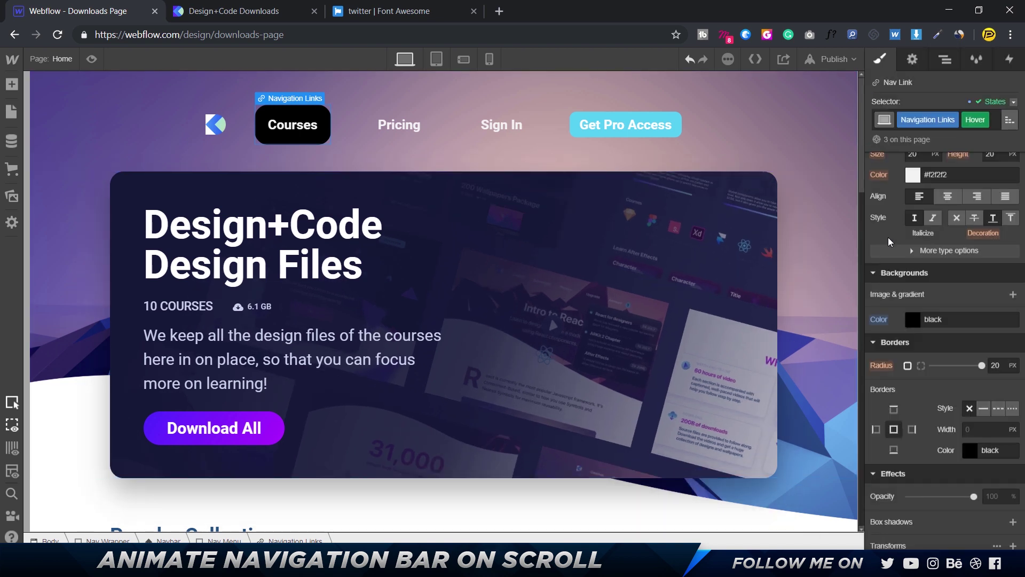
{"action": "left_click", "coordinate": [915, 325]}
{"action": "left_click_drag", "start_coordinate": [888, 352], "coordinate": [872, 338]}
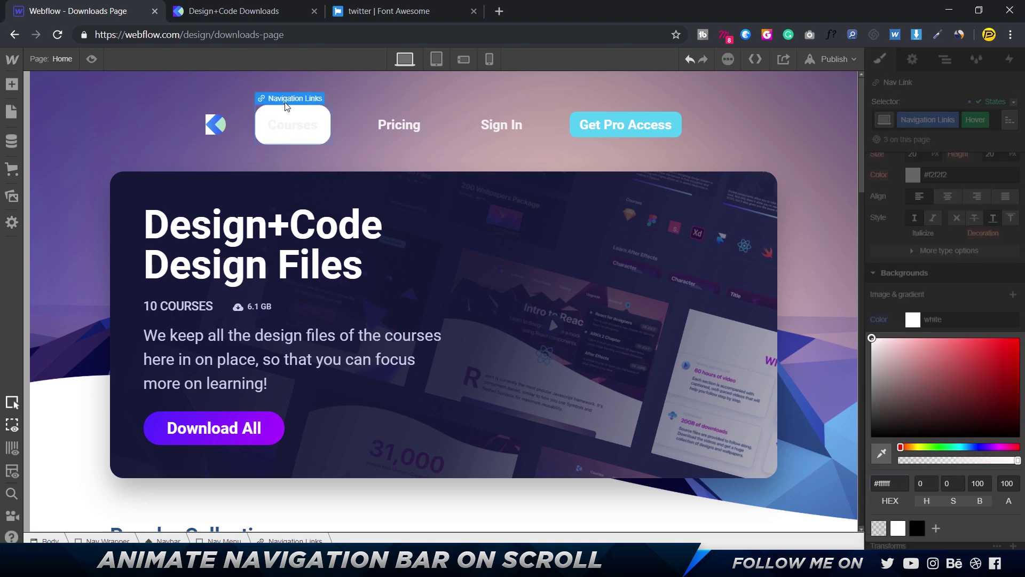
Step: Set the text color of the Navigation Links class to black in its Hover state
{"action": "left_click", "coordinate": [947, 174]}
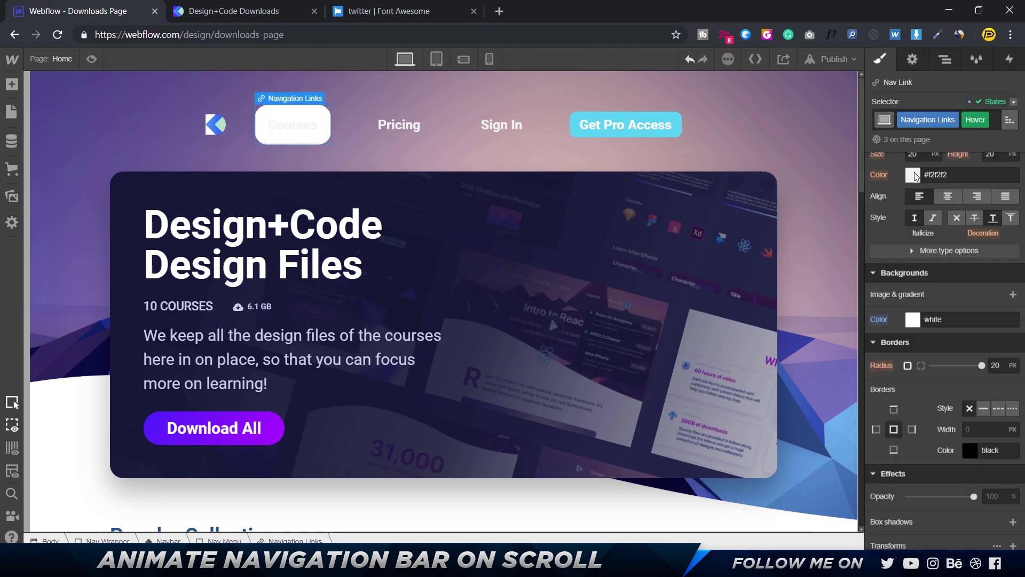
{"action": "left_click", "coordinate": [913, 174]}
{"action": "left_click_drag", "start_coordinate": [908, 257], "coordinate": [762, 390]}
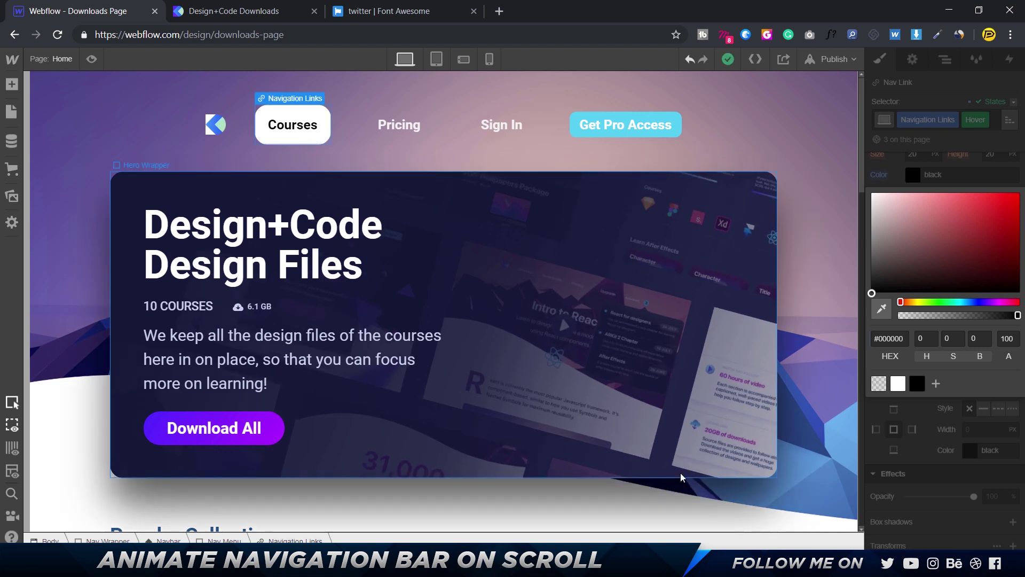
{"action": "left_click", "coordinate": [921, 461]}
Step: Add an outside box shadow to the links' Hover state with a 180° angle, 10 px distance and 20 px blur
{"action": "scroll", "coordinate": [951, 477], "scroll_direction": "down", "scroll_amount": 2}
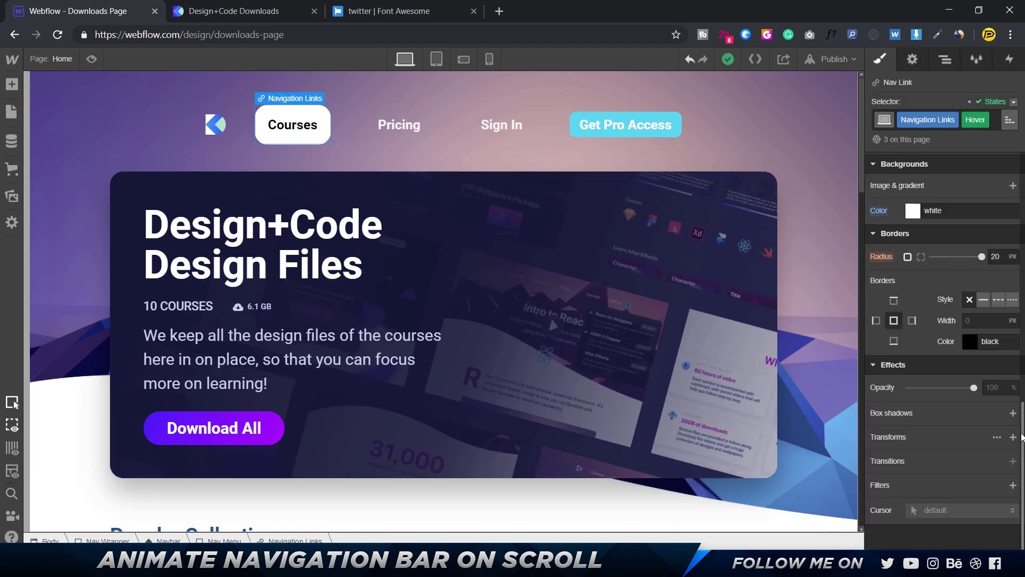
{"action": "left_click", "coordinate": [1013, 413]}
{"action": "left_click", "coordinate": [980, 455]}
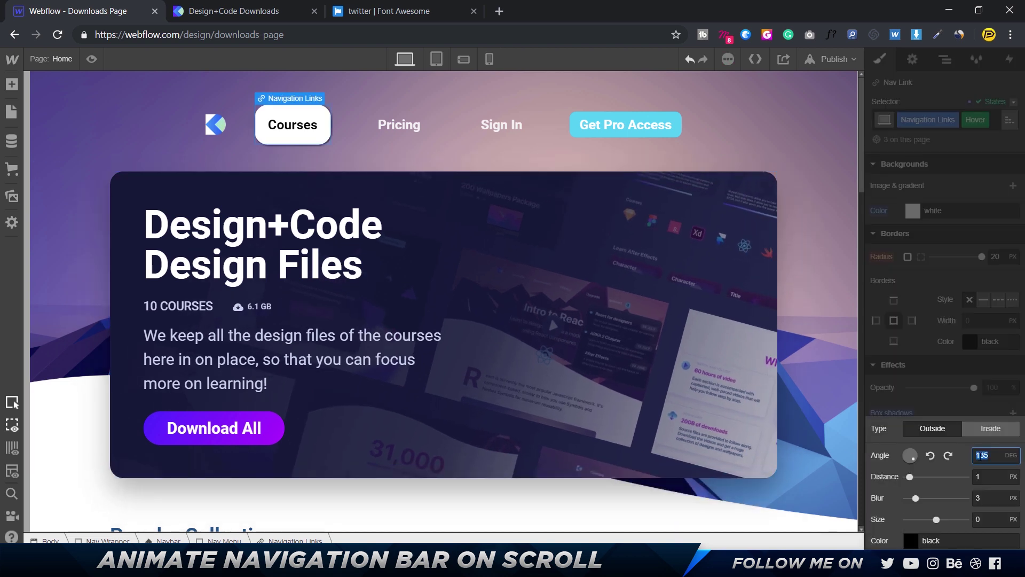
{"action": "key", "text": "Tab"}
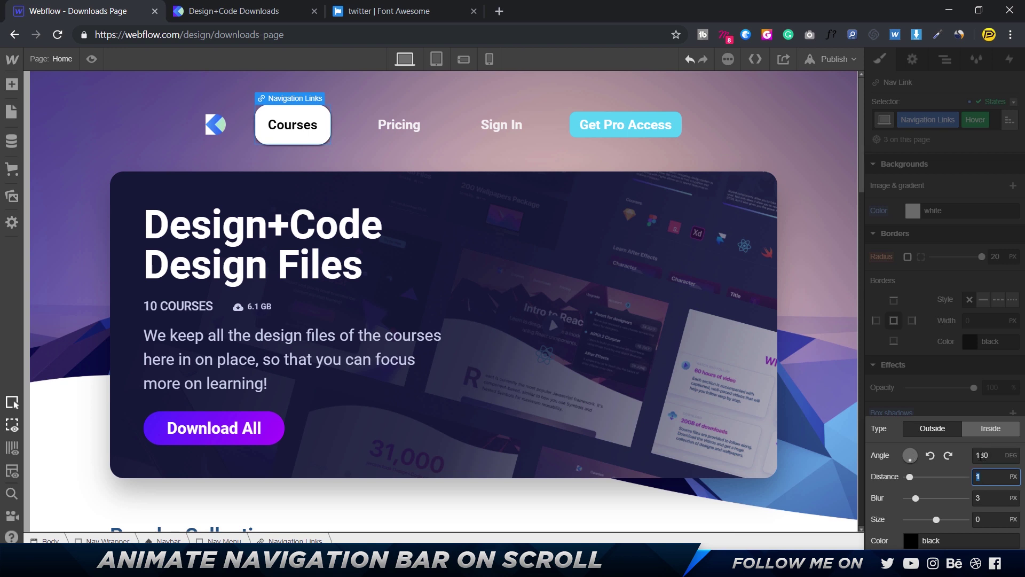
{"action": "key", "text": "Tab"}
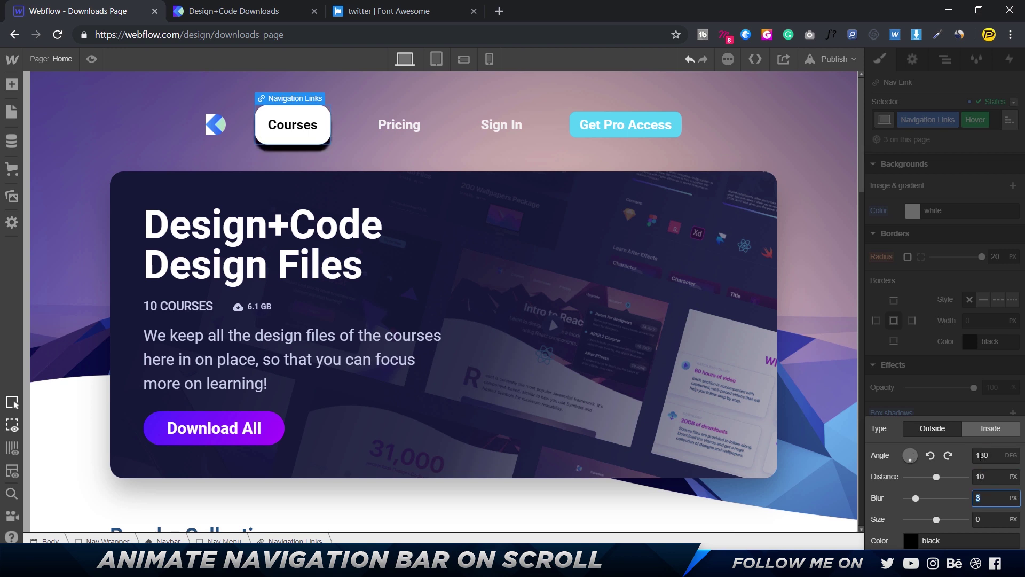
{"action": "key", "text": "Tab"}
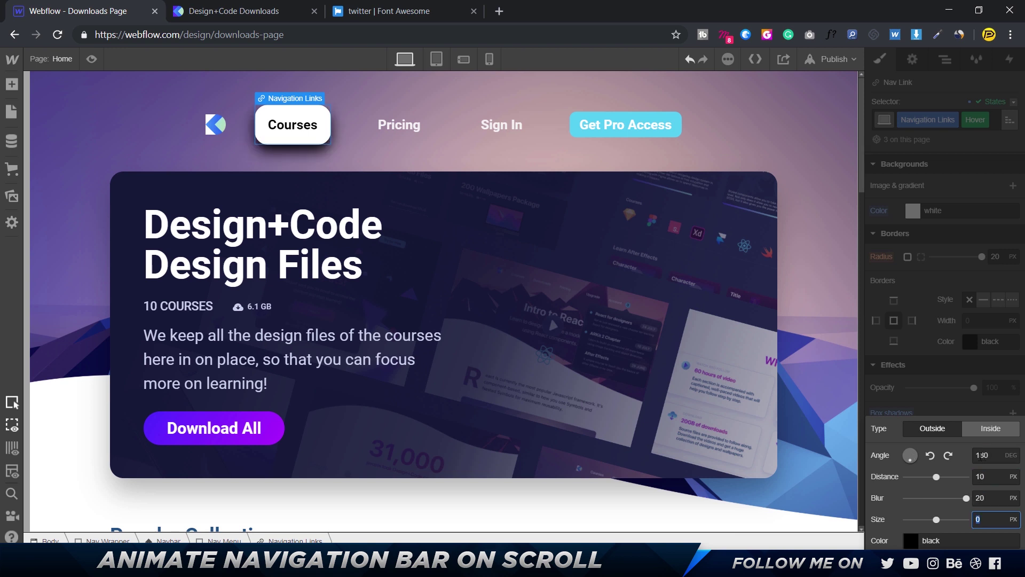
Step: Reduce the black hover shadow's alpha to 35%
{"action": "left_click", "coordinate": [929, 541]}
{"action": "double_click", "coordinate": [1007, 496]}
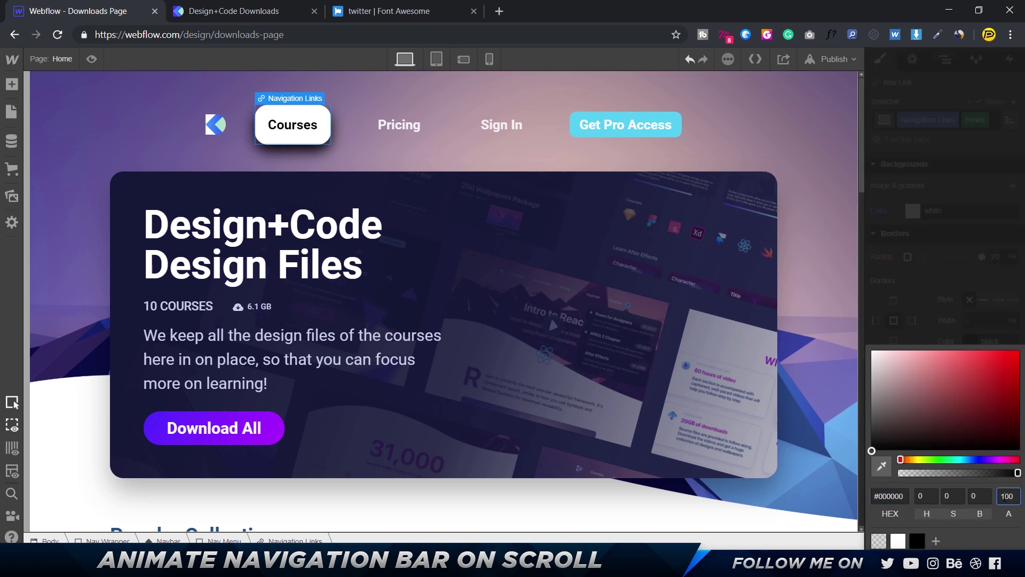
{"action": "type", "text": "20"}
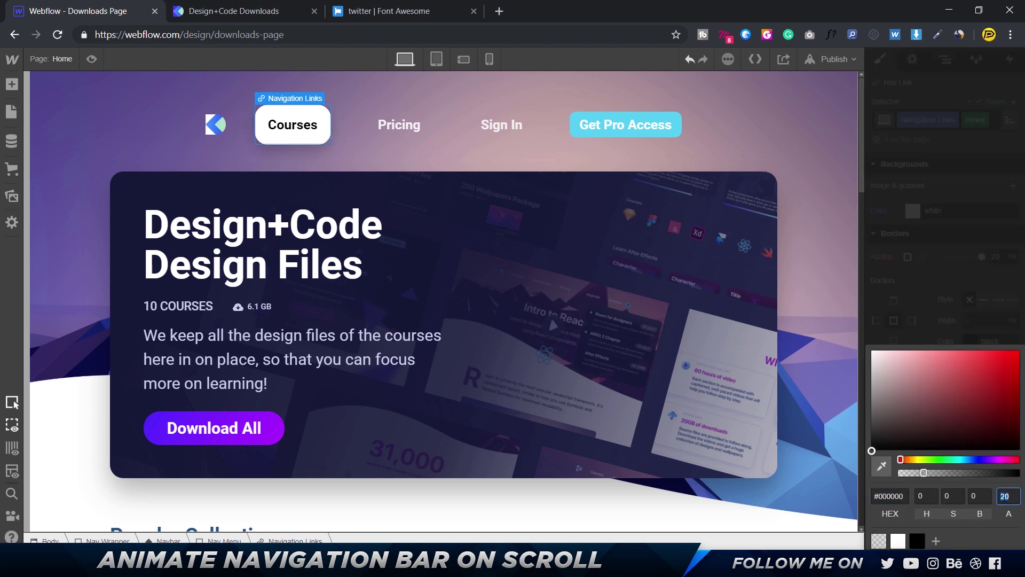
{"action": "type", "text": "5"}
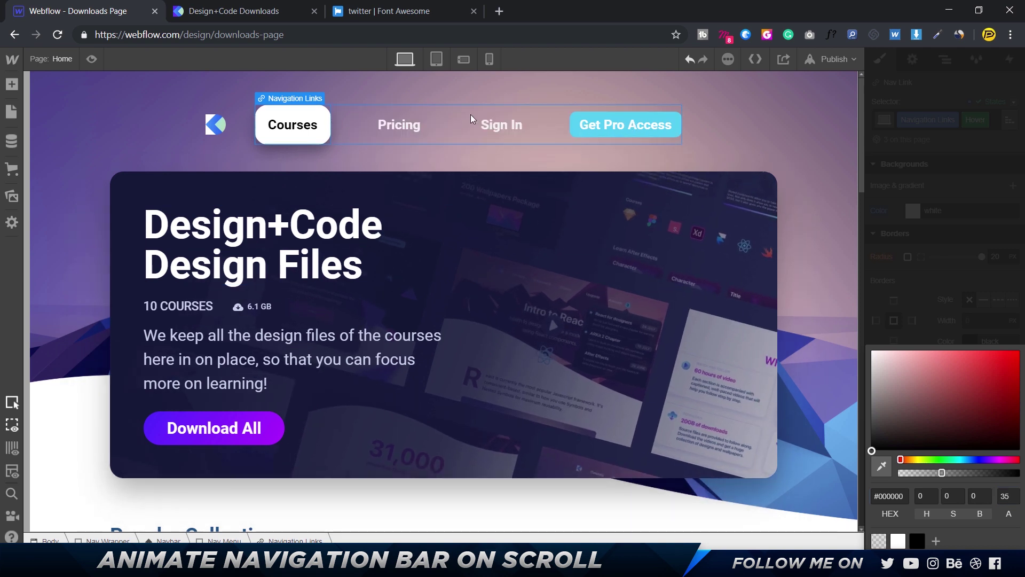
{"action": "left_click", "coordinate": [347, 110]}
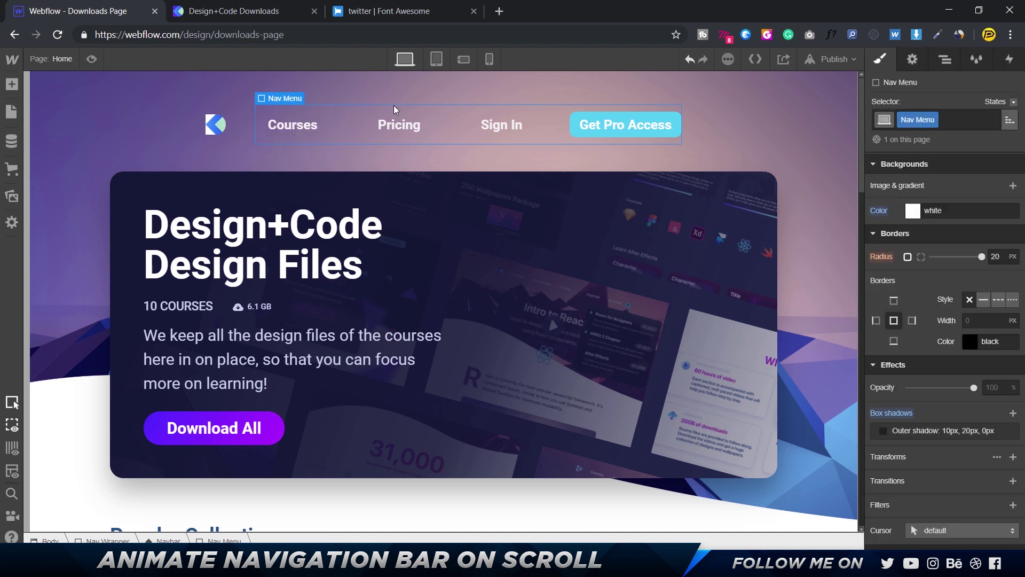
{"action": "scroll", "coordinate": [979, 393], "scroll_direction": "down", "scroll_amount": 2}
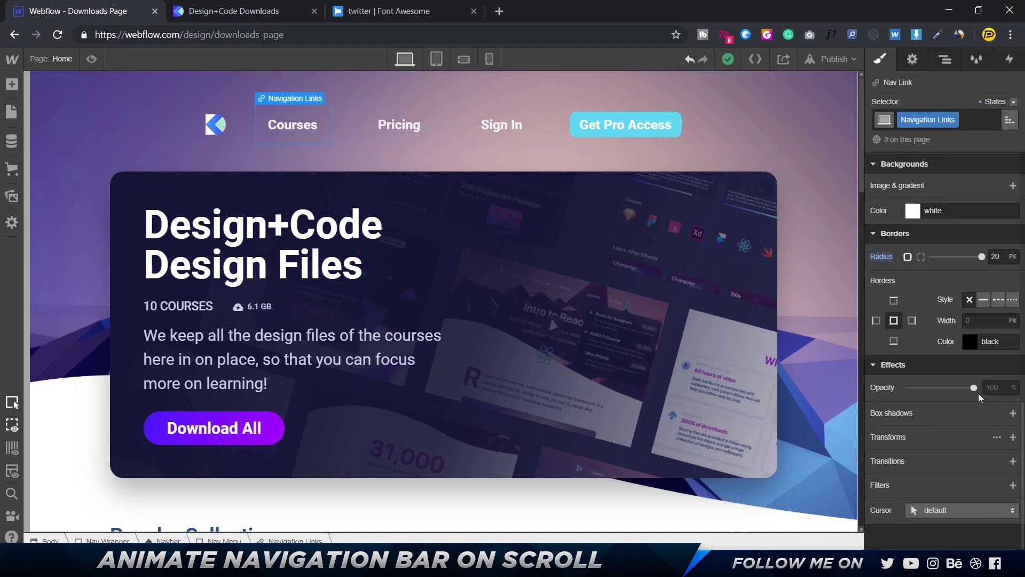
{"action": "left_click", "coordinate": [1012, 438]}
{"action": "left_click", "coordinate": [954, 430]}
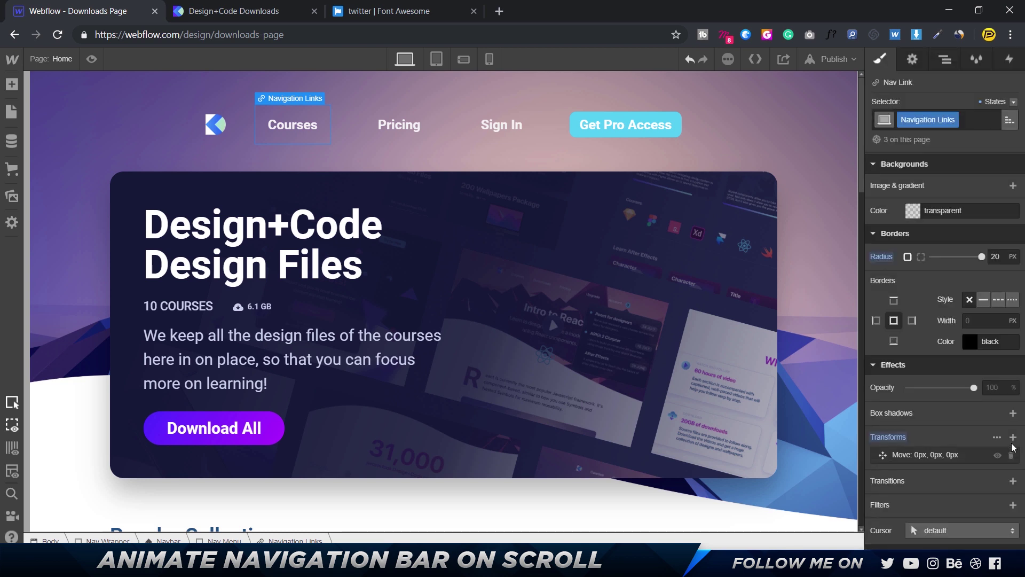
{"action": "left_click", "coordinate": [1012, 454]}
Step: Add an All Properties transition to the Navigation Links class in its None state and preview the Courses link's hover effect
{"action": "left_click", "coordinate": [1013, 462]}
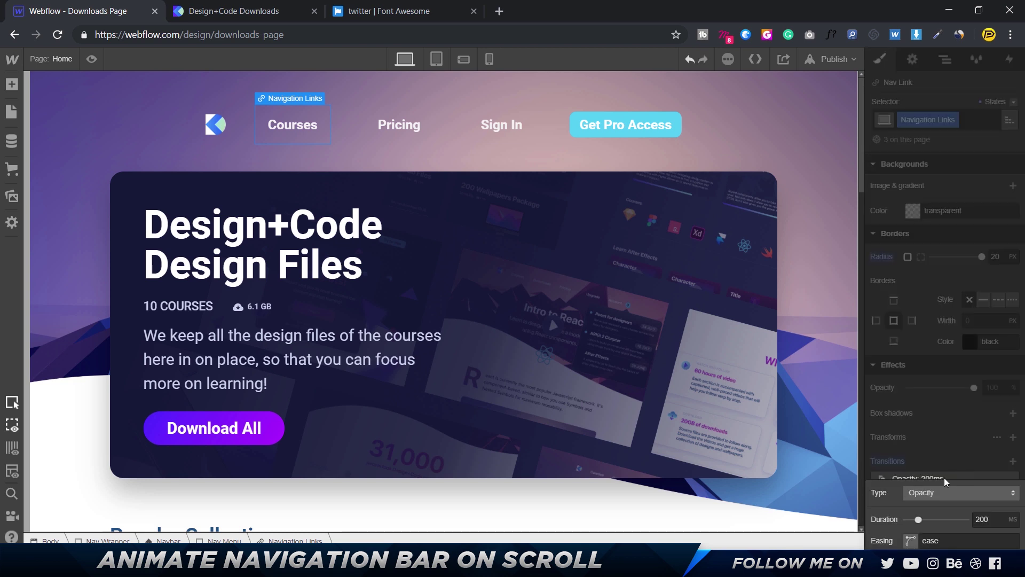
{"action": "left_click", "coordinate": [934, 491]}
{"action": "left_click", "coordinate": [936, 536]}
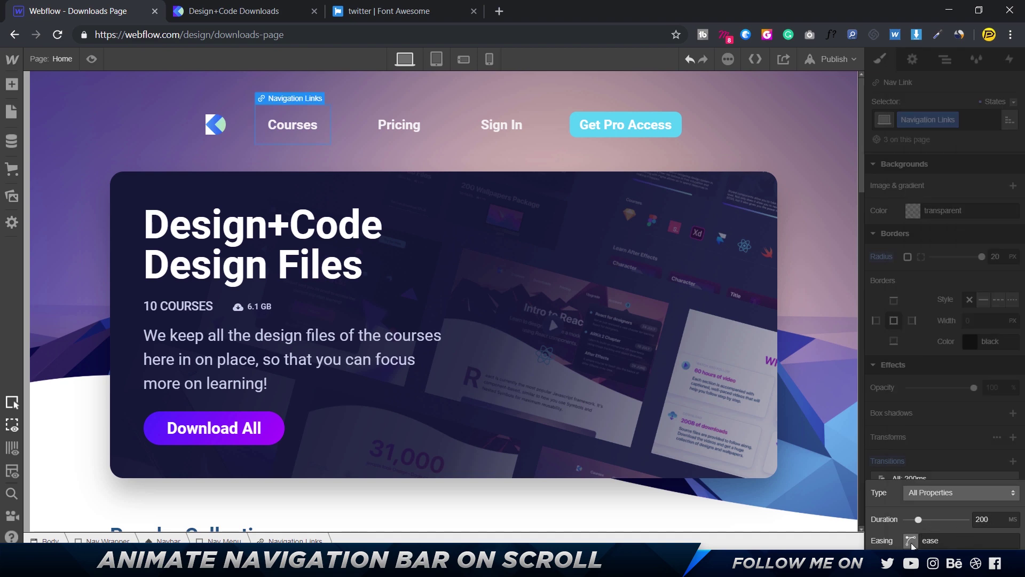
{"action": "left_click", "coordinate": [91, 59]}
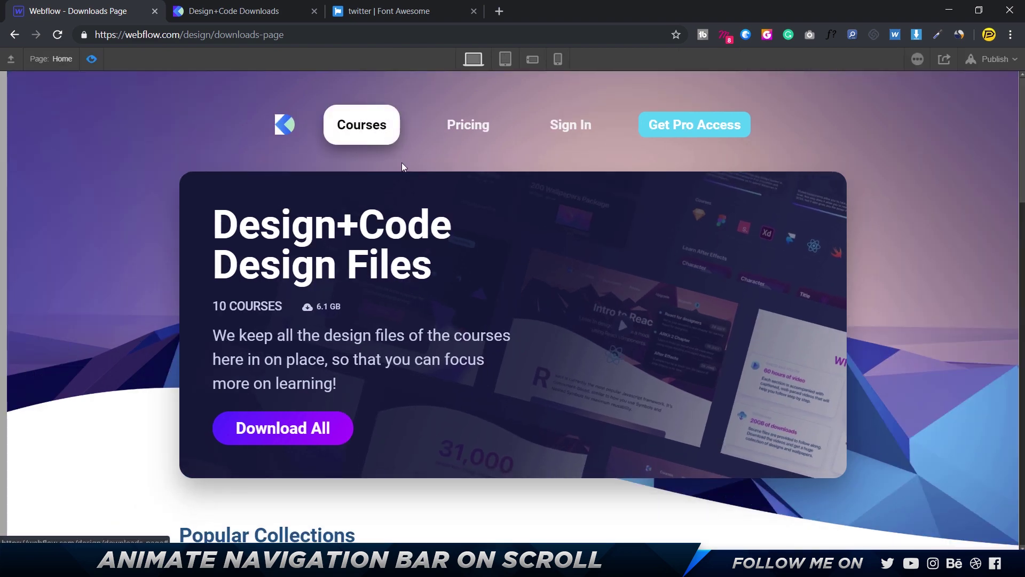
{"action": "key", "text": "ctrl+shift+p"}
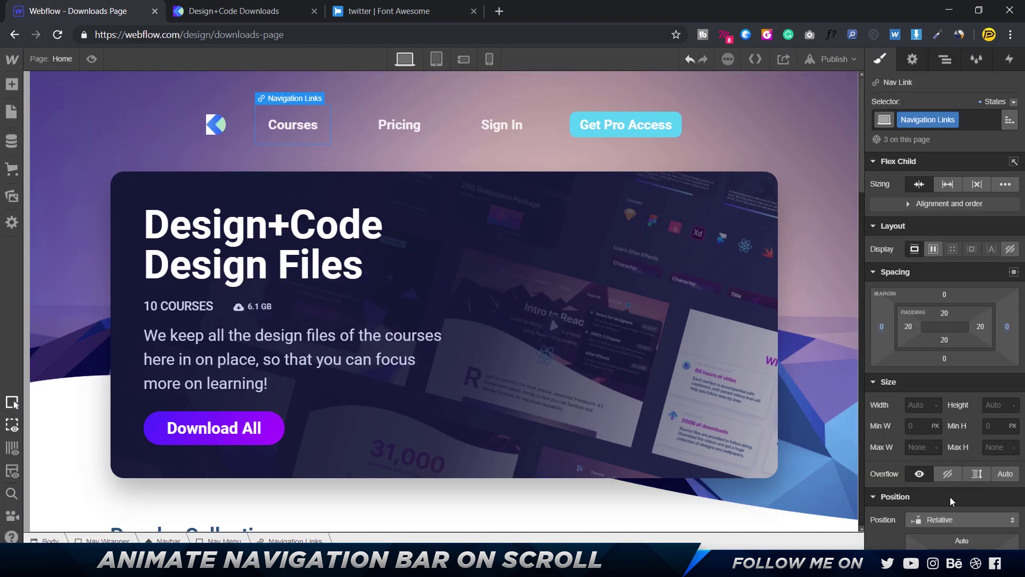
Step: Set the duration of the links' All Properties transition to 300 ms and preview the hover effect
{"action": "scroll", "coordinate": [959, 470], "scroll_direction": "down", "scroll_amount": 3}
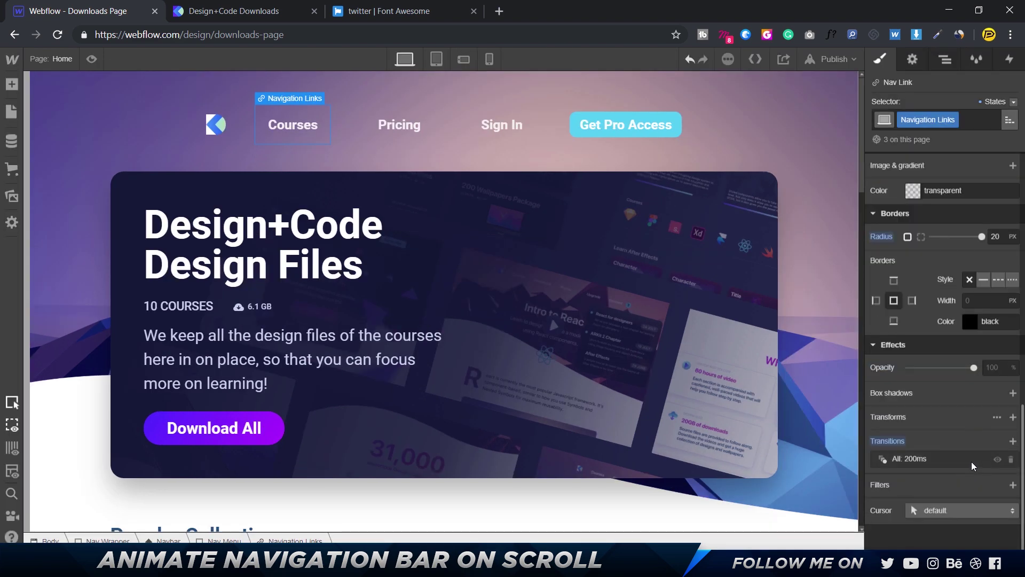
{"action": "left_click", "coordinate": [972, 460]}
{"action": "left_click", "coordinate": [997, 511]}
{"action": "type", "text": "300"}
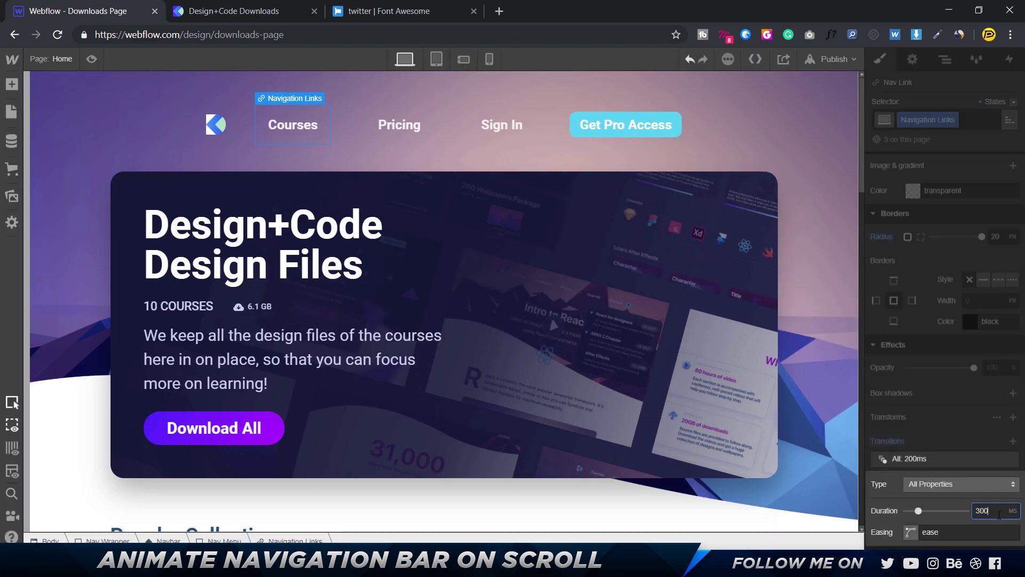
{"action": "left_click", "coordinate": [91, 59]}
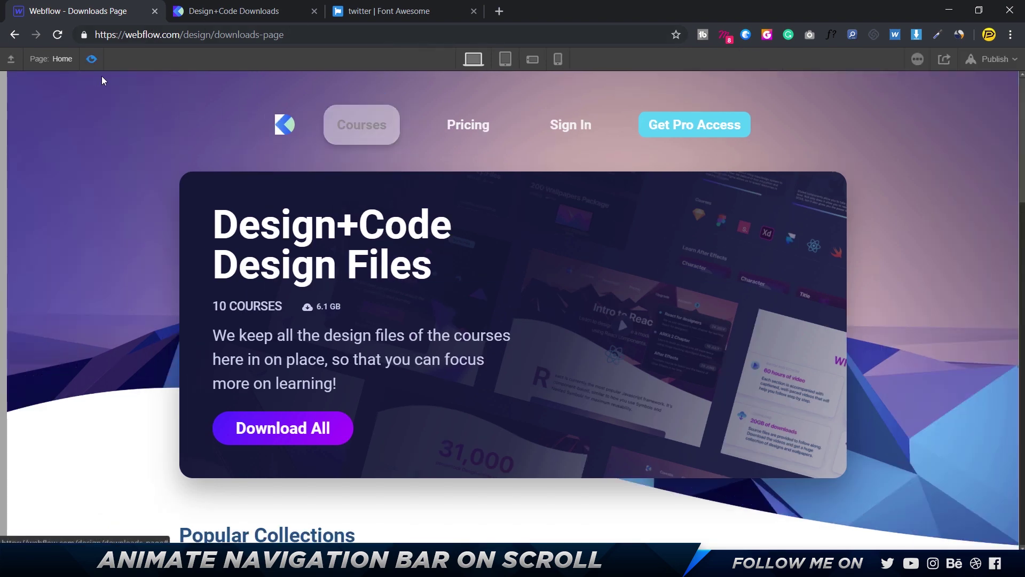
{"action": "key", "text": "ctrl+shift+p"}
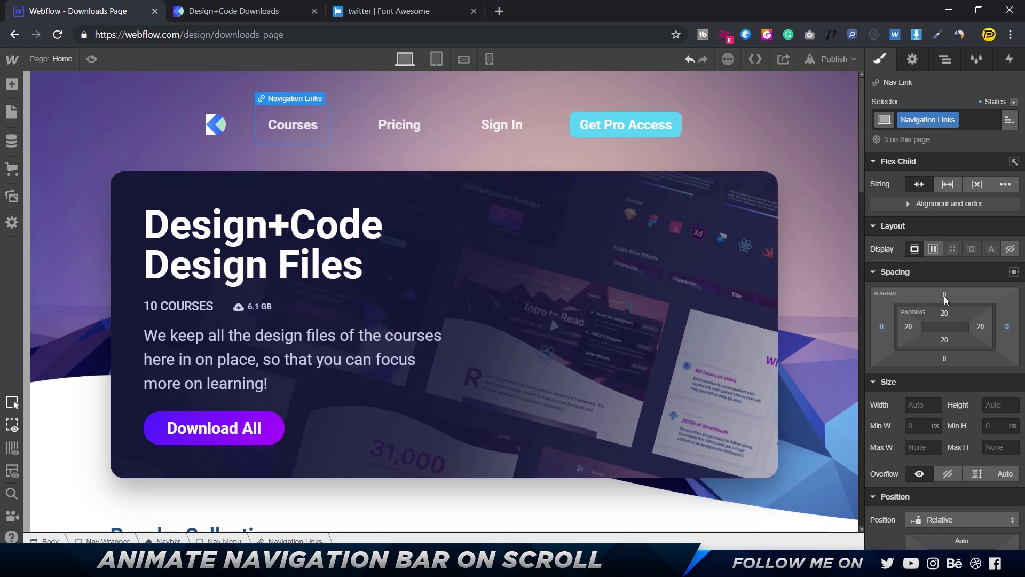
Step: Set the top and bottom padding of the Navigation Links class to 10 px each
{"action": "left_click", "coordinate": [944, 313]}
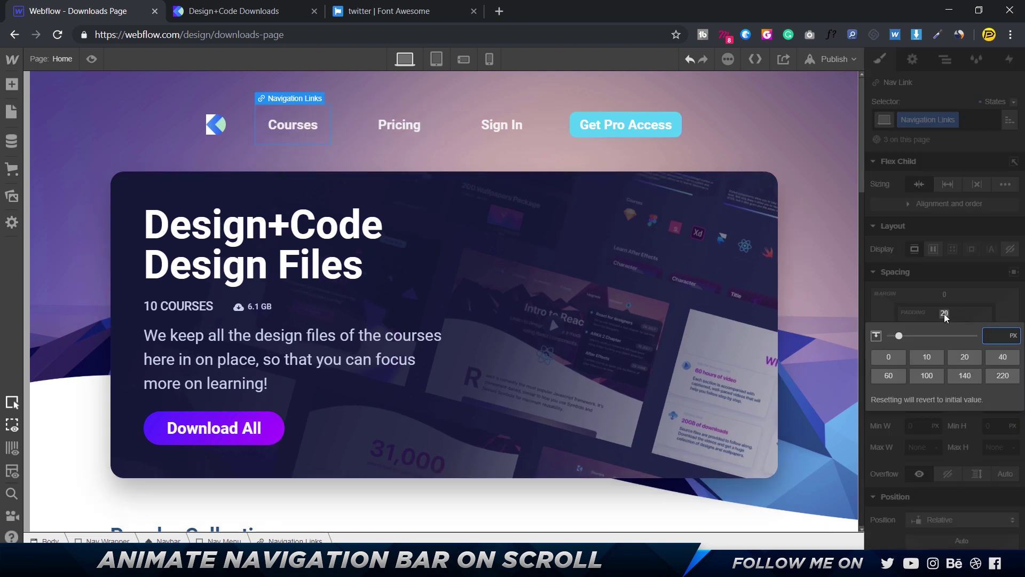
{"action": "type", "text": "10"}
{"action": "key", "text": "Return"}
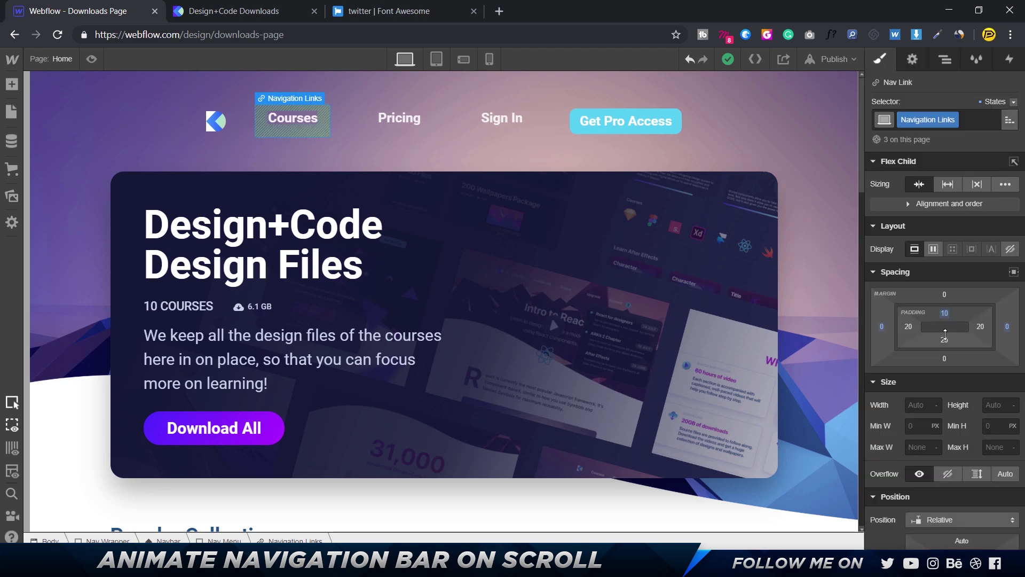
{"action": "left_click", "coordinate": [945, 337]}
{"action": "type", "text": "10"}
{"action": "key", "text": "Return"}
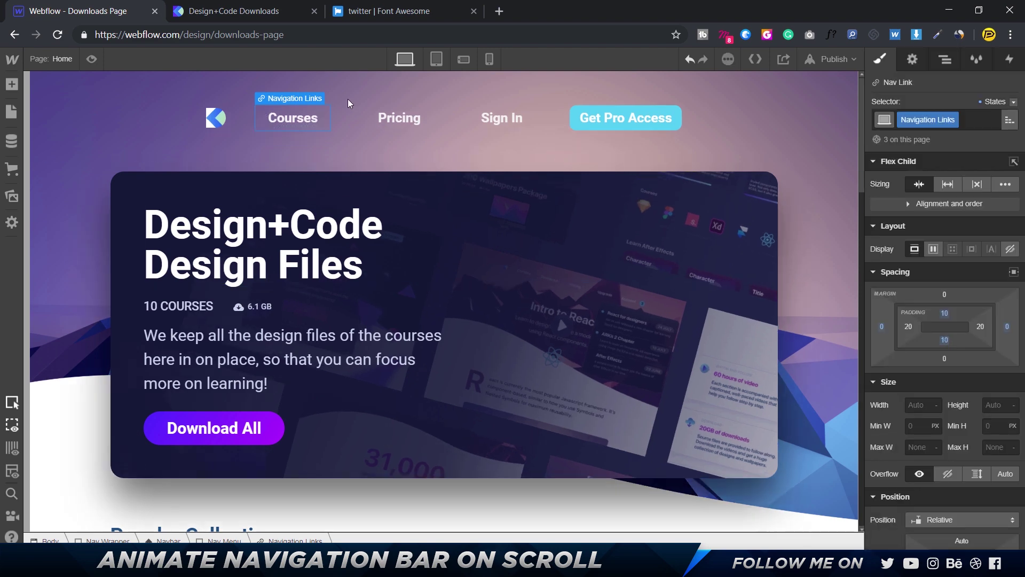
Step: Preview the Courses link's hover effect and compare it with the same link on the Design+Code Downloads page
{"action": "left_click", "coordinate": [97, 60]}
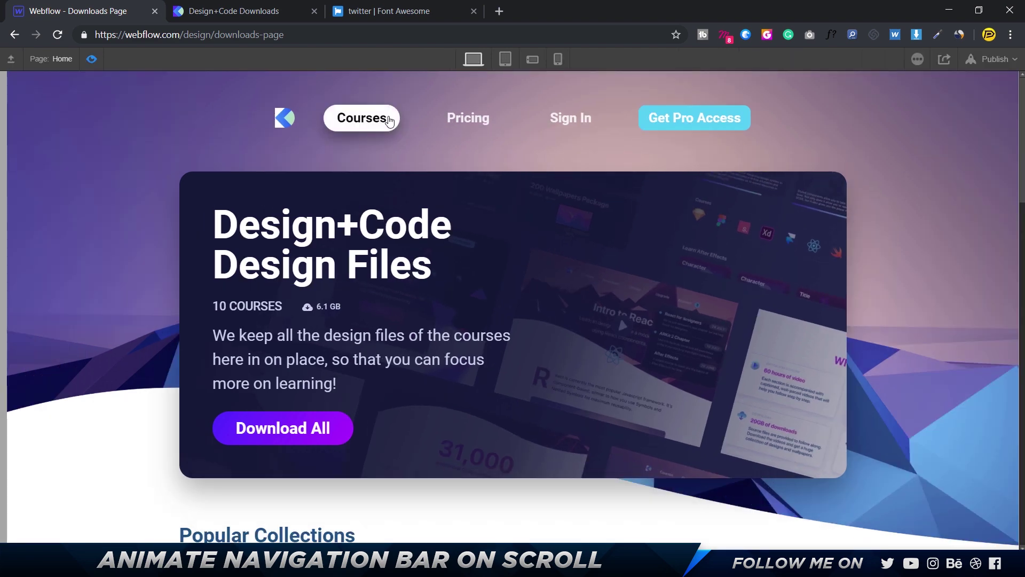
{"action": "key", "text": "ctrl+Tab"}
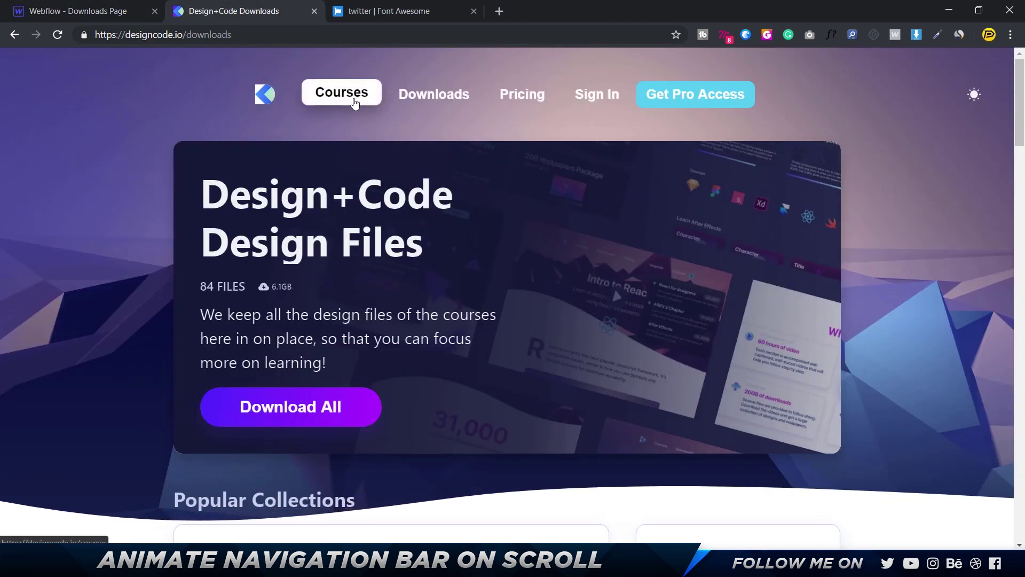
{"action": "key", "text": "ctrl+shift+Tab"}
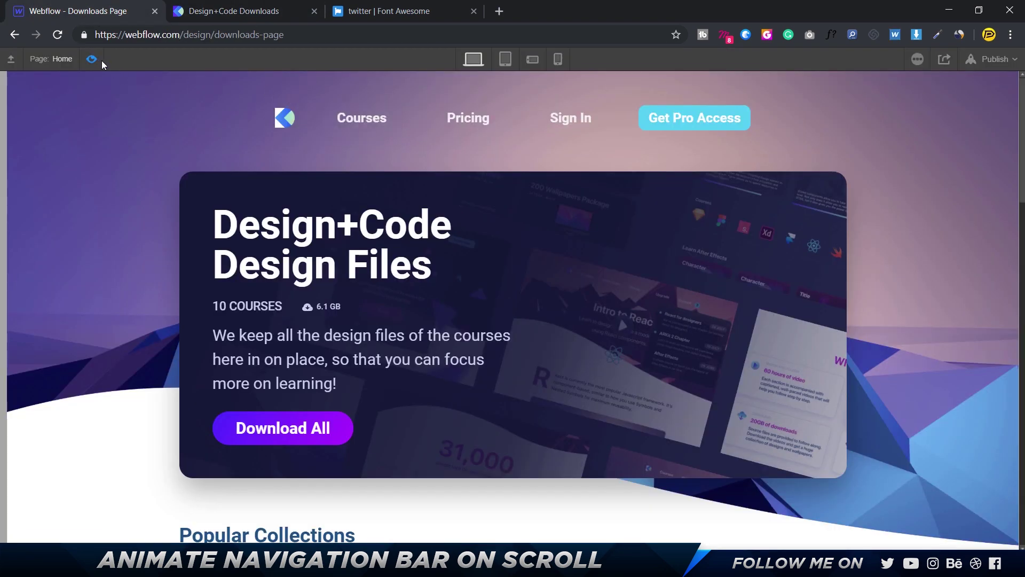
{"action": "key", "text": "ctrl+shift+p"}
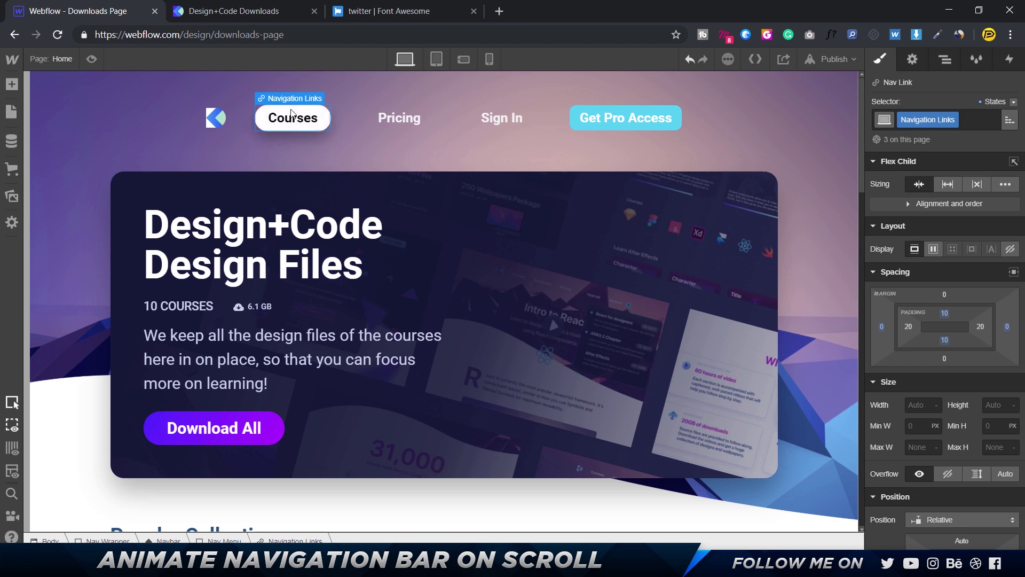
Step: Set the border radius of the Navigation Links class to 10 px and preview the page
{"action": "scroll", "coordinate": [979, 436], "scroll_direction": "down", "scroll_amount": 10}
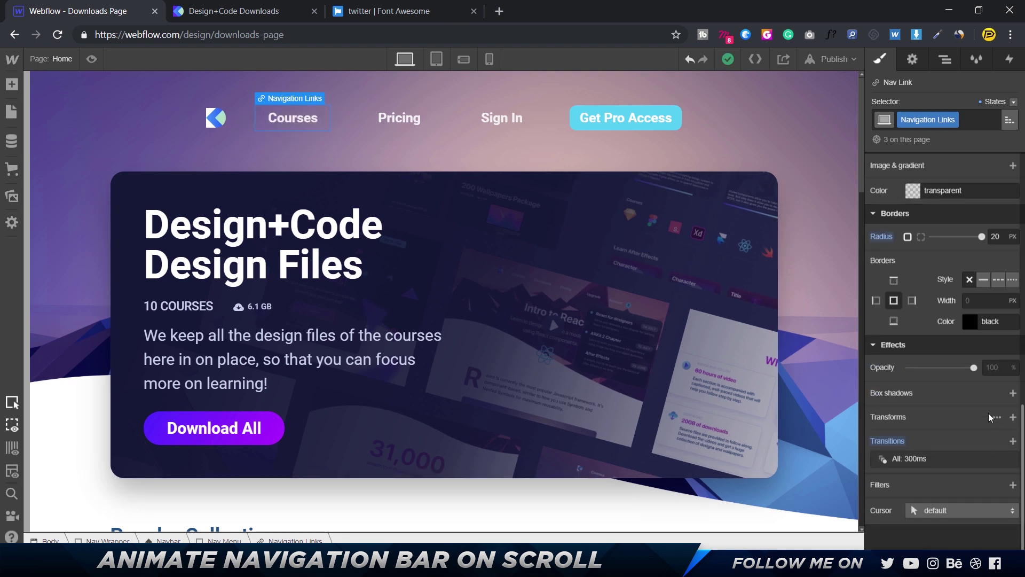
{"action": "left_click", "coordinate": [996, 231]}
{"action": "type", "text": "10"}
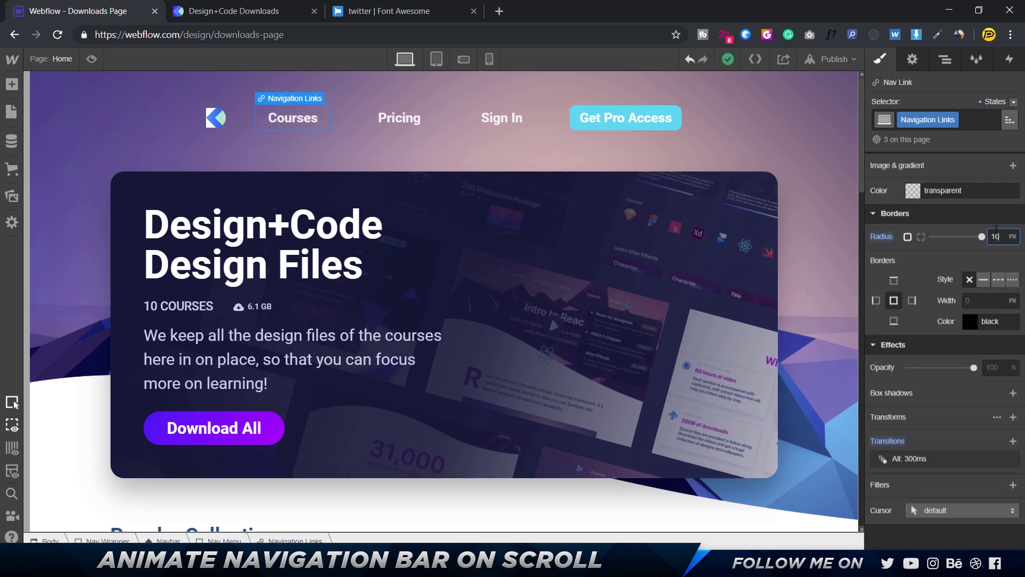
{"action": "left_click", "coordinate": [91, 58]}
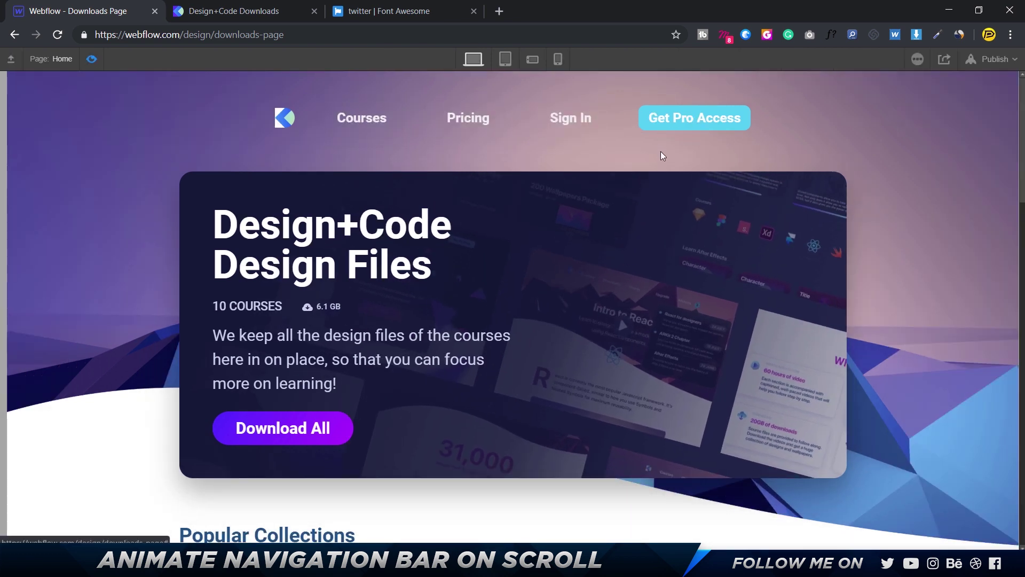
{"action": "key", "text": "ctrl+shift+p"}
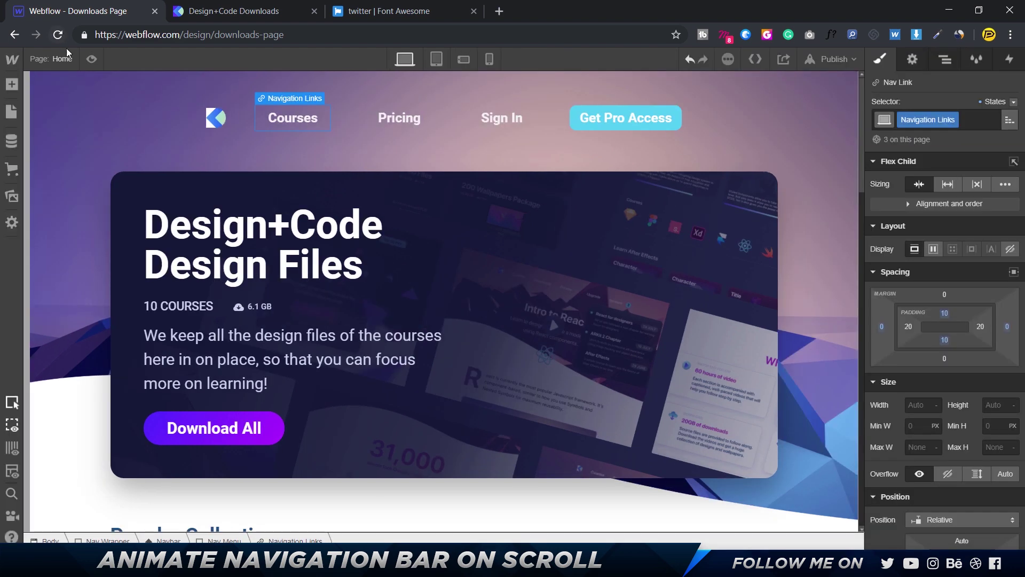
Step: In the Hover state of the Get Pro Access button, set the background color to white and the text color to black
{"action": "left_click", "coordinate": [678, 111]}
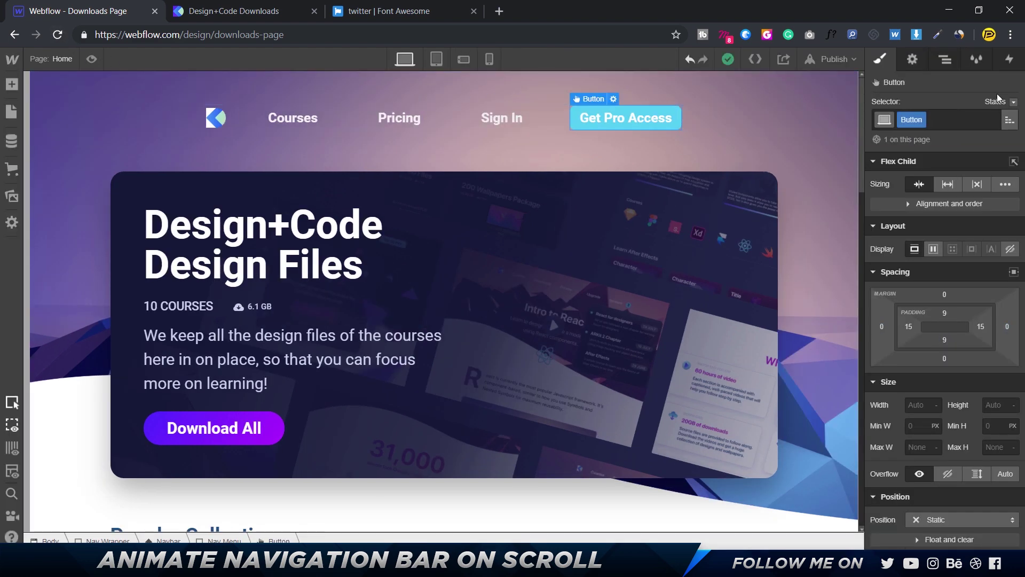
{"action": "left_click", "coordinate": [1012, 101]}
{"action": "left_click", "coordinate": [988, 128]}
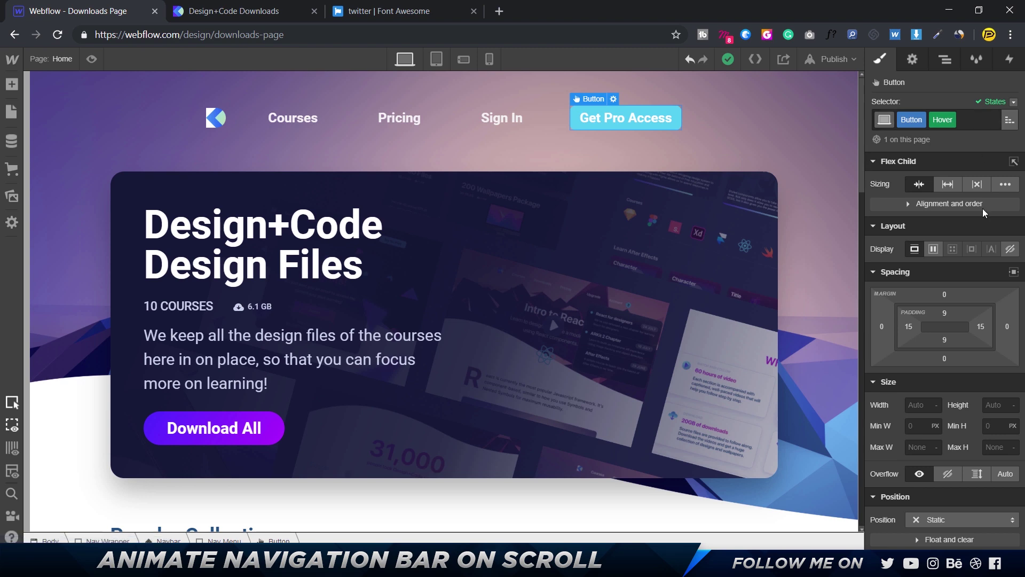
{"action": "scroll", "coordinate": [983, 208], "scroll_direction": "down", "scroll_amount": 8}
{"action": "left_click", "coordinate": [913, 376]}
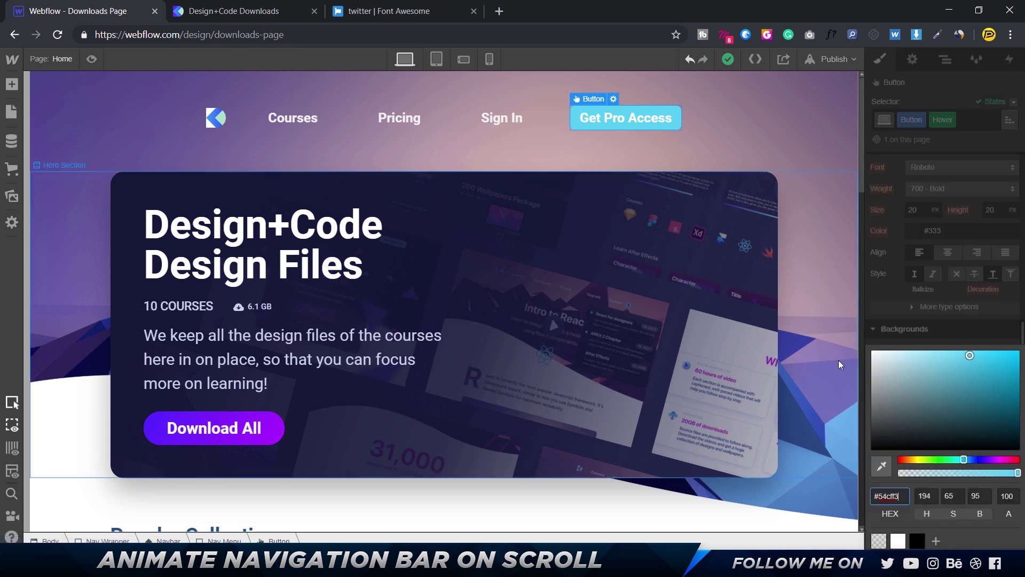
{"action": "left_click", "coordinate": [872, 351]}
{"action": "left_click", "coordinate": [896, 299]}
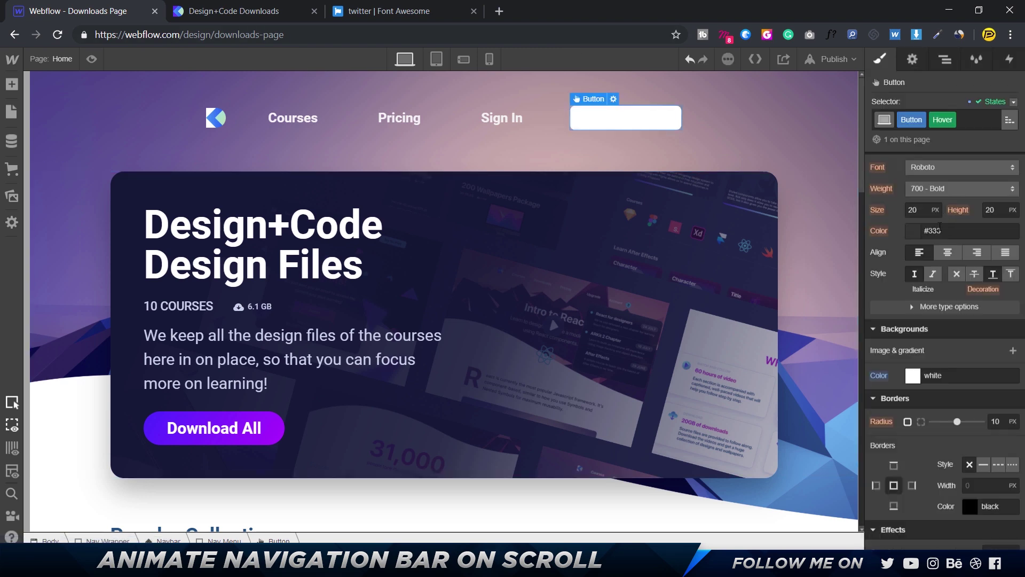
{"action": "left_click", "coordinate": [914, 232]}
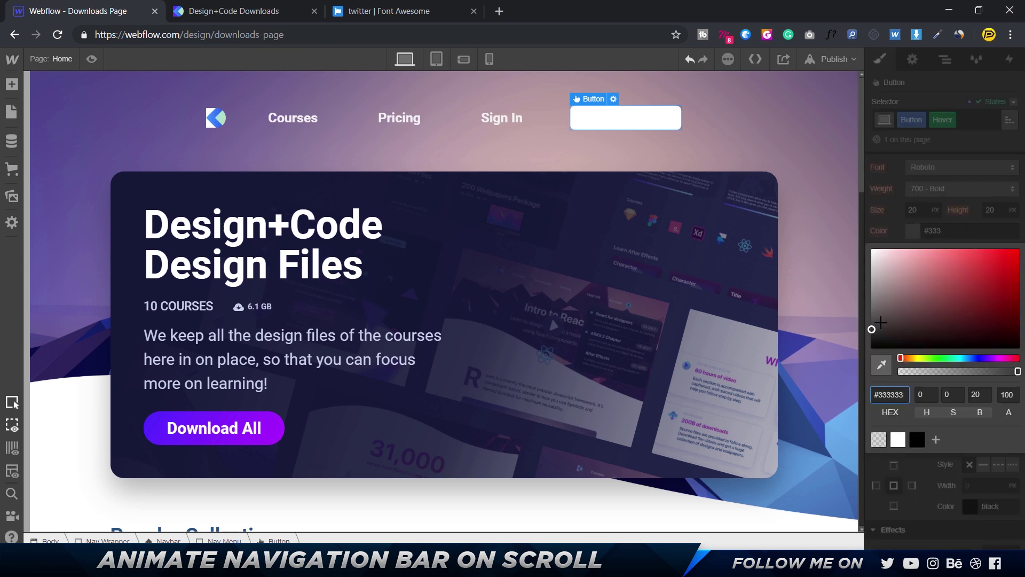
{"action": "left_click", "coordinate": [917, 440]}
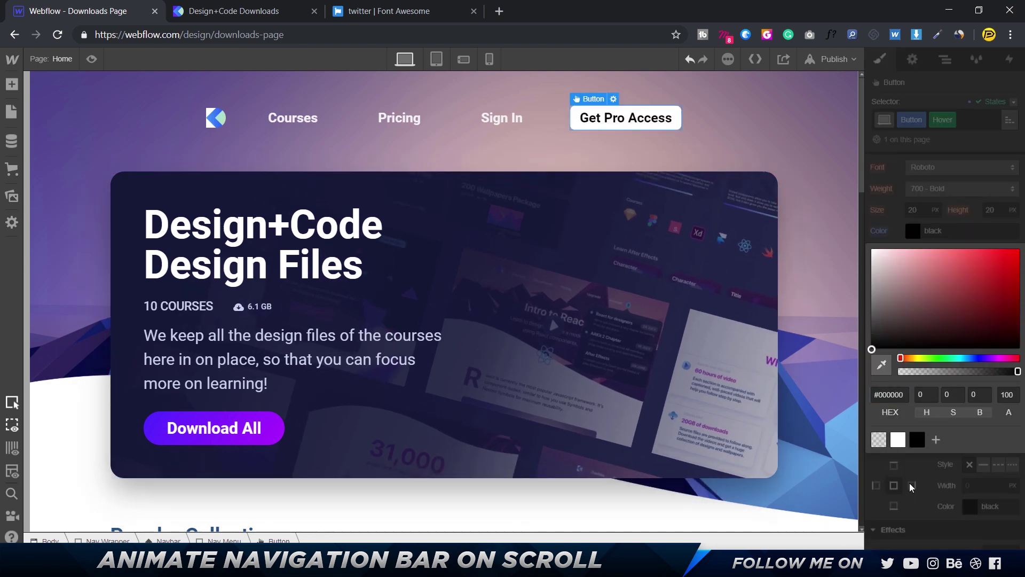
{"action": "left_click", "coordinate": [940, 472]}
Step: Add an outside box shadow to the button's Hover state with angle 180 deg, distance 10 px, blur 20 px and size 0 px
{"action": "scroll", "coordinate": [939, 473], "scroll_direction": "down", "scroll_amount": 3}
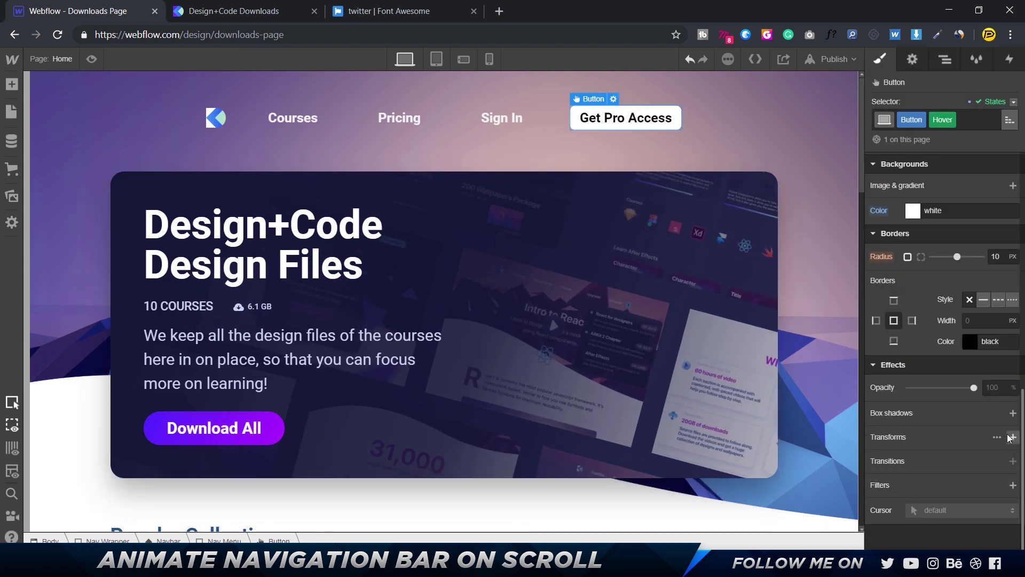
{"action": "left_click", "coordinate": [1014, 414]}
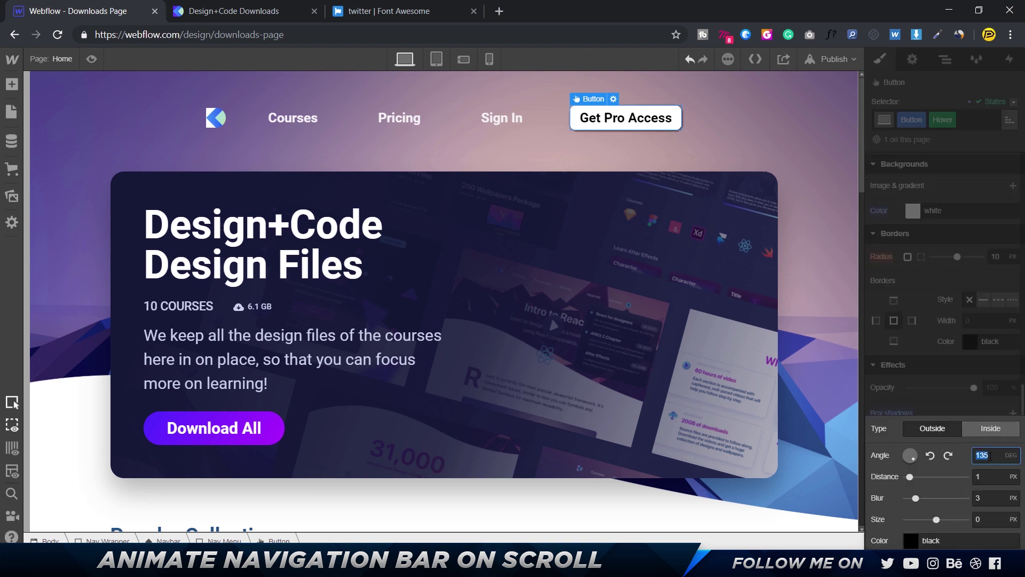
{"action": "type", "text": "180"}
{"action": "key", "text": "Tab"}
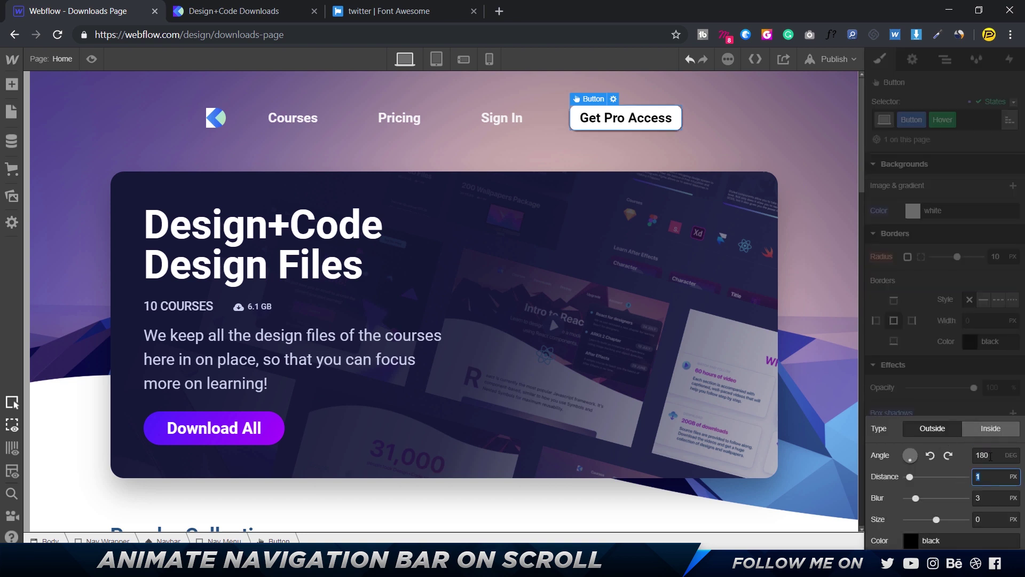
{"action": "type", "text": "10"}
{"action": "key", "text": "Tab"}
{"action": "type", "text": "0"}
{"action": "key", "text": "Tab"}
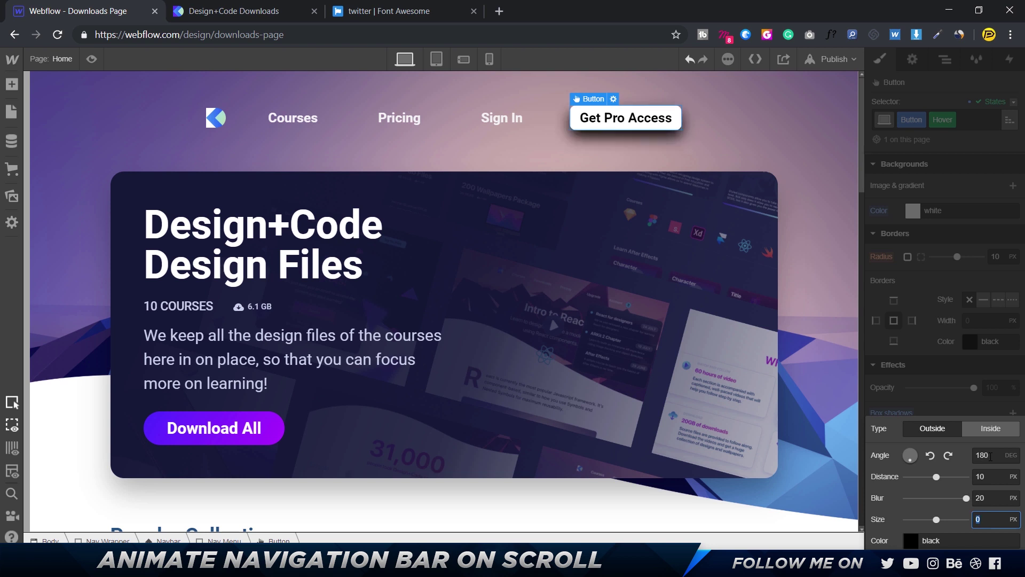
Step: Set the alpha of the hover shadow's black color to 35
{"action": "left_click", "coordinate": [912, 540]}
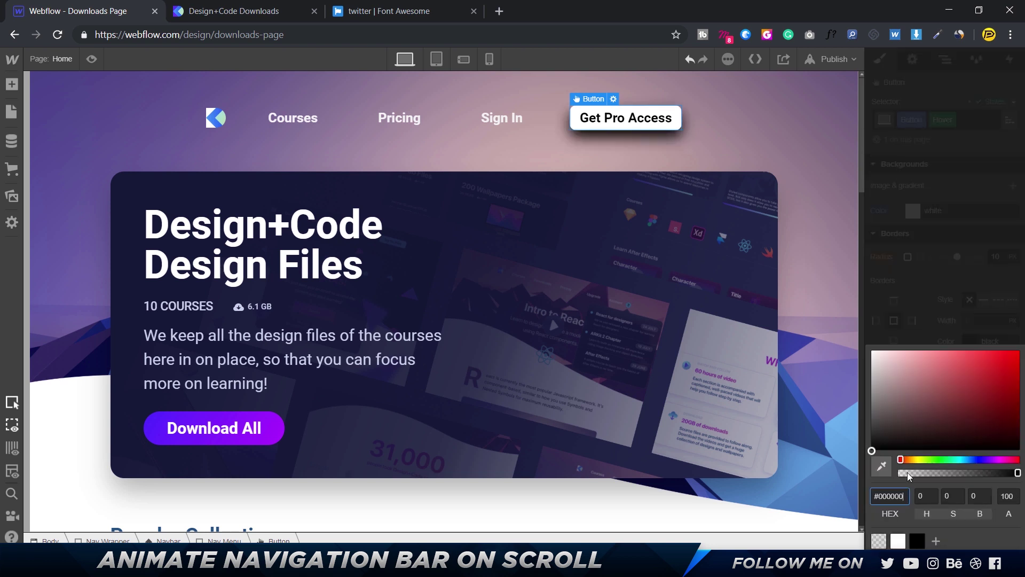
{"action": "left_click", "coordinate": [1015, 495]}
{"action": "type", "text": "35"}
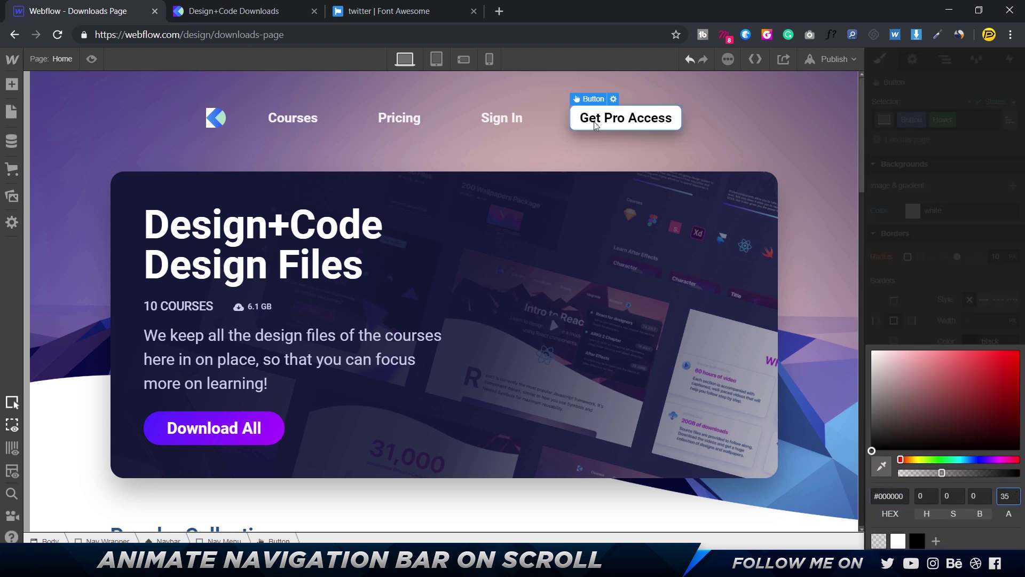
{"action": "key", "text": "Escape"}
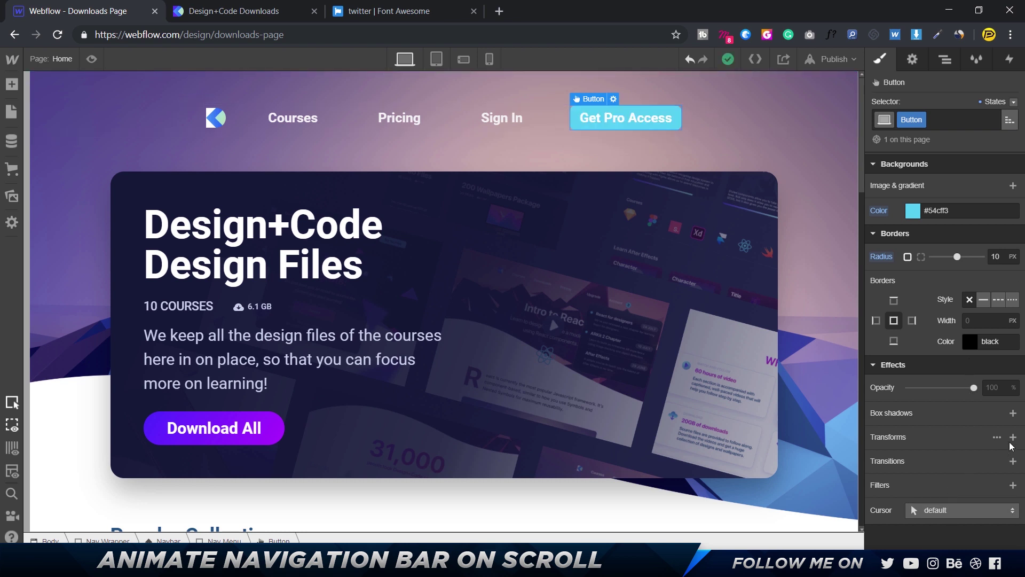
Step: Add an All Properties transition of 300 ms to the Get Pro Access button's None state
{"action": "left_click", "coordinate": [1014, 461]}
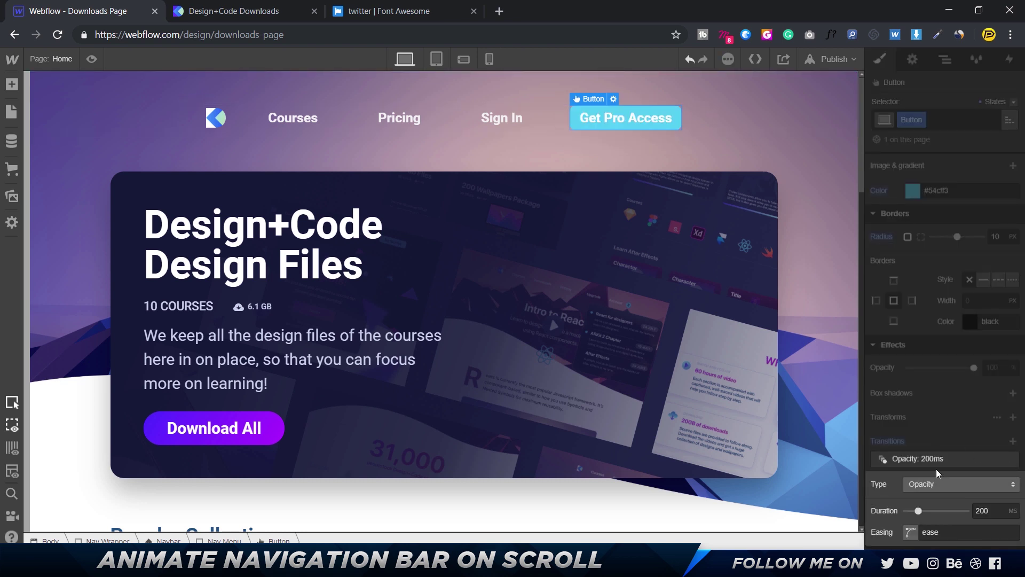
{"action": "left_click", "coordinate": [935, 484]}
{"action": "scroll", "coordinate": [933, 513], "scroll_direction": "down", "scroll_amount": 5}
{"action": "left_click", "coordinate": [933, 526]}
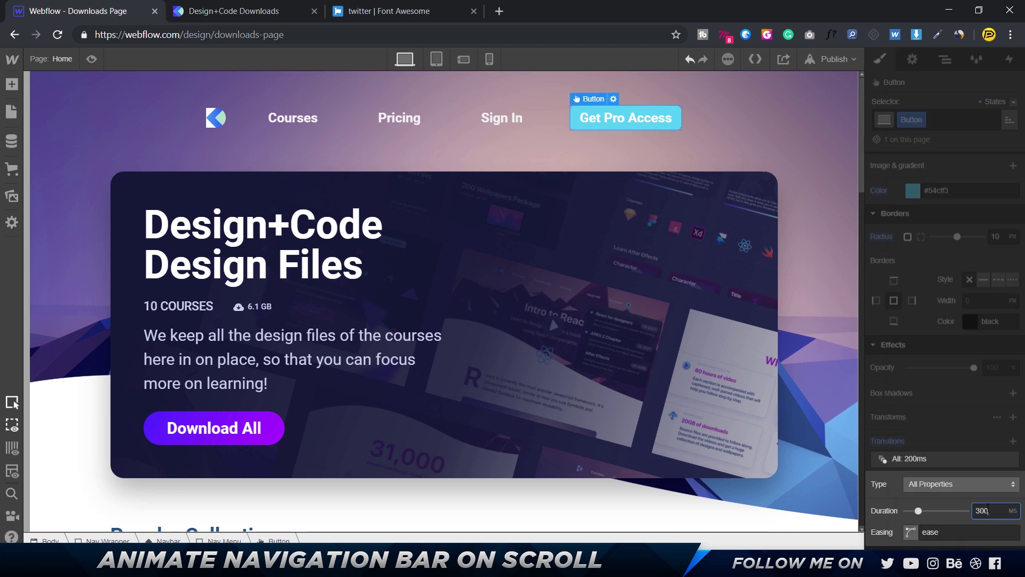
Step: Preview the navigation hover effects and compare the Get Pro Access button with the one on the Design+Code Downloads page
{"action": "left_click", "coordinate": [92, 62]}
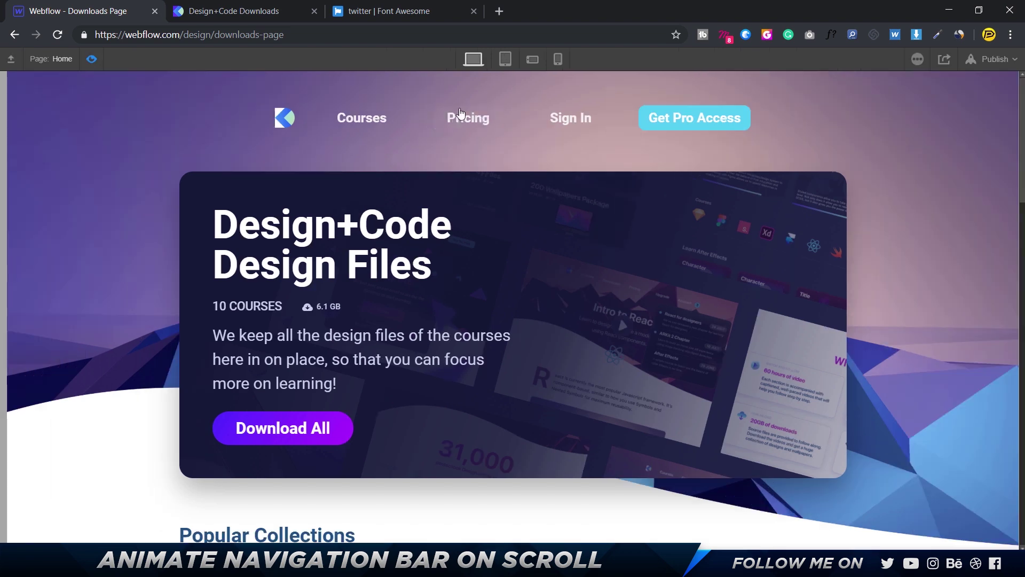
{"action": "left_click", "coordinate": [264, 10]}
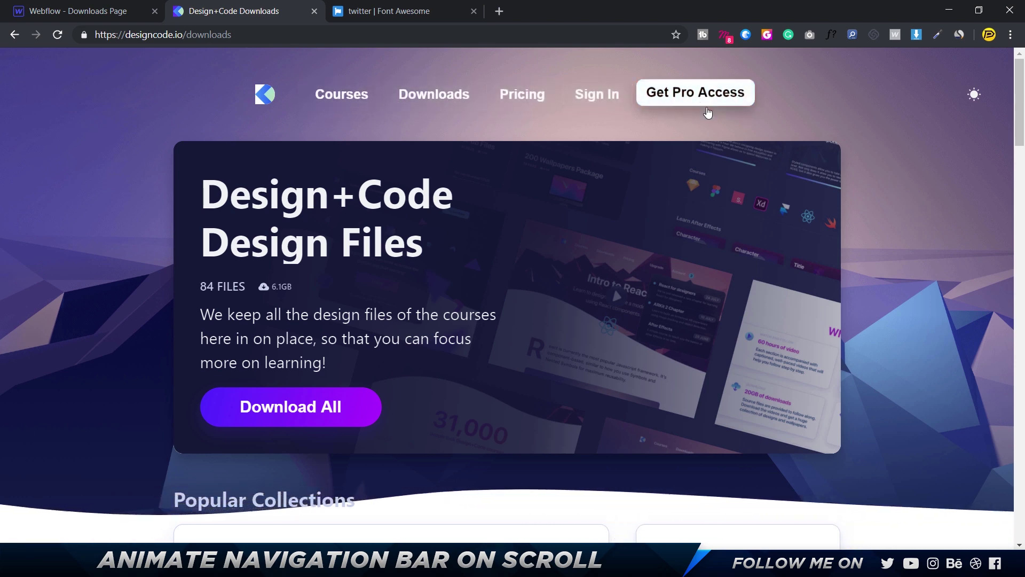
{"action": "left_click", "coordinate": [94, 12]}
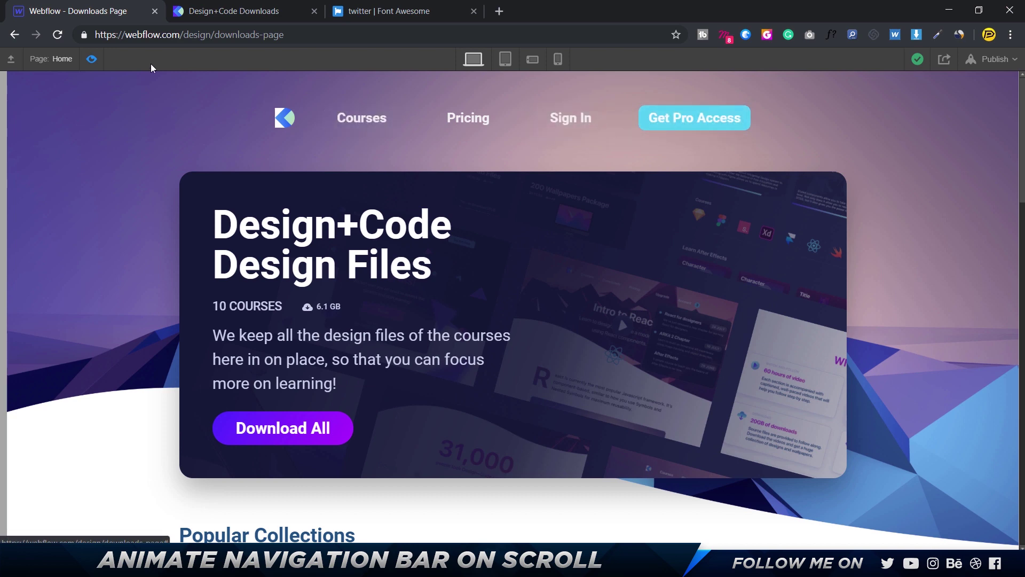
{"action": "left_click", "coordinate": [91, 60]}
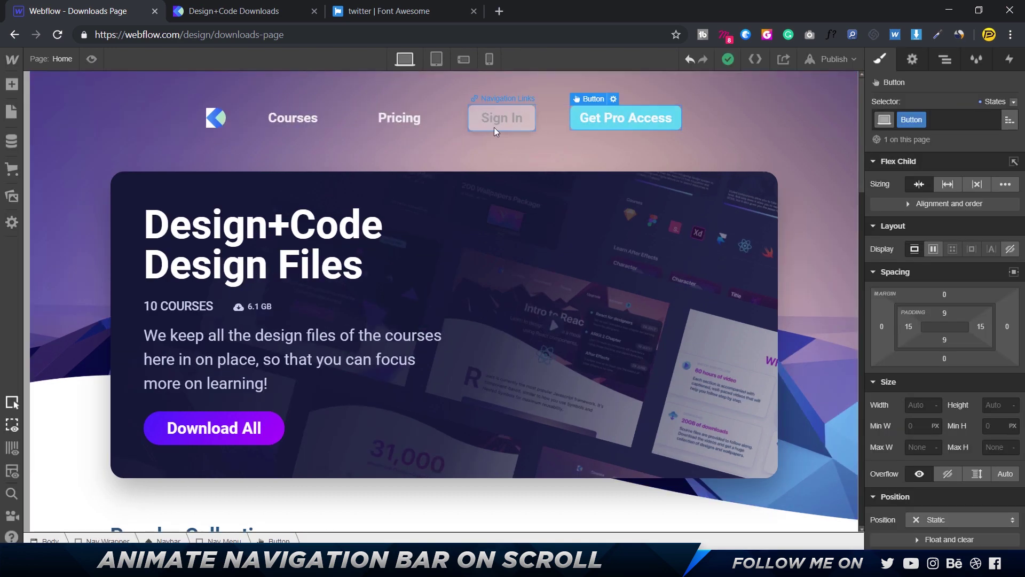
Step: Set the top and bottom padding of the Get Pro Access button to 10 px each
{"action": "left_click", "coordinate": [945, 313]}
{"action": "type", "text": "10"}
{"action": "key", "text": "Return"}
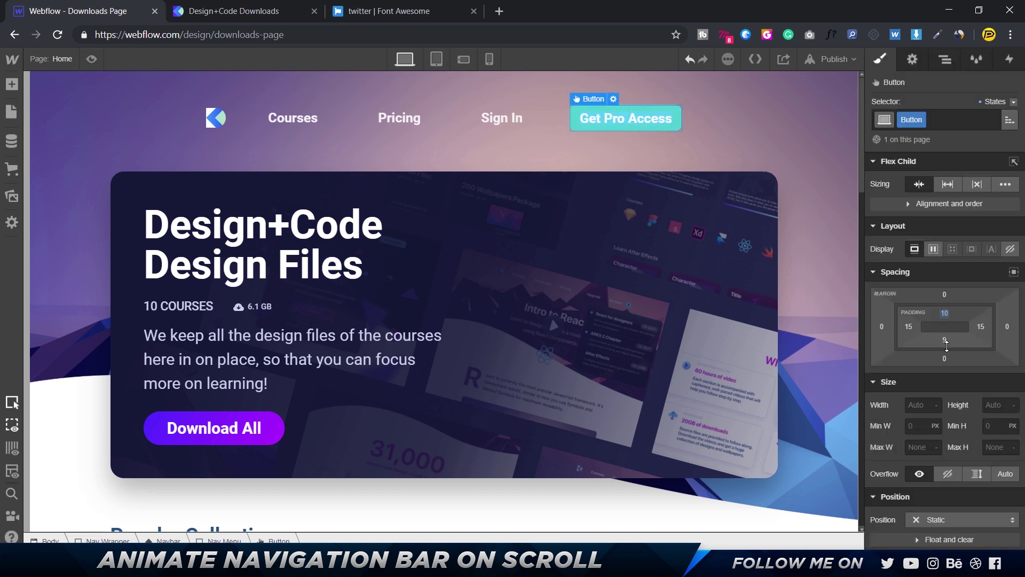
{"action": "left_click", "coordinate": [945, 340]}
{"action": "type", "text": "10"}
{"action": "key", "text": "Return"}
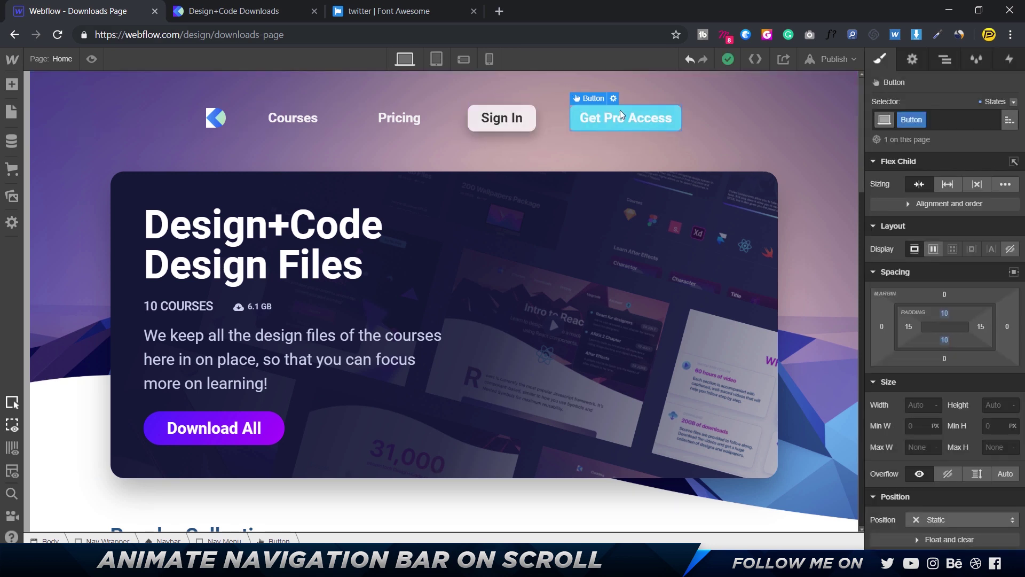
Step: Add a Move transform of -3 px on the Y axis to the Hover state of the Navigation Links class
{"action": "left_click", "coordinate": [325, 117]}
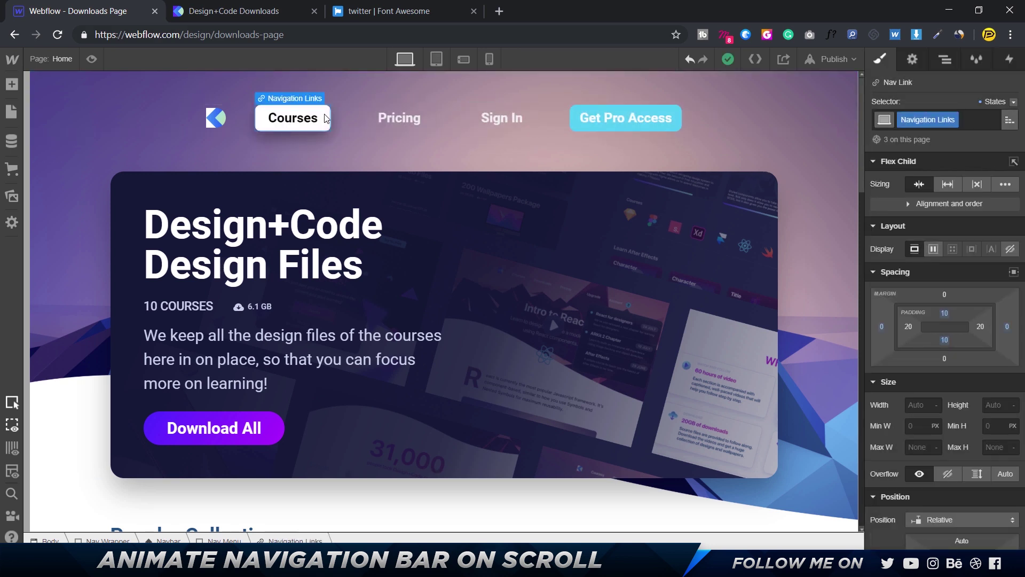
{"action": "scroll", "coordinate": [1016, 202], "scroll_direction": "down", "scroll_amount": 5}
{"action": "left_click", "coordinate": [1015, 102]}
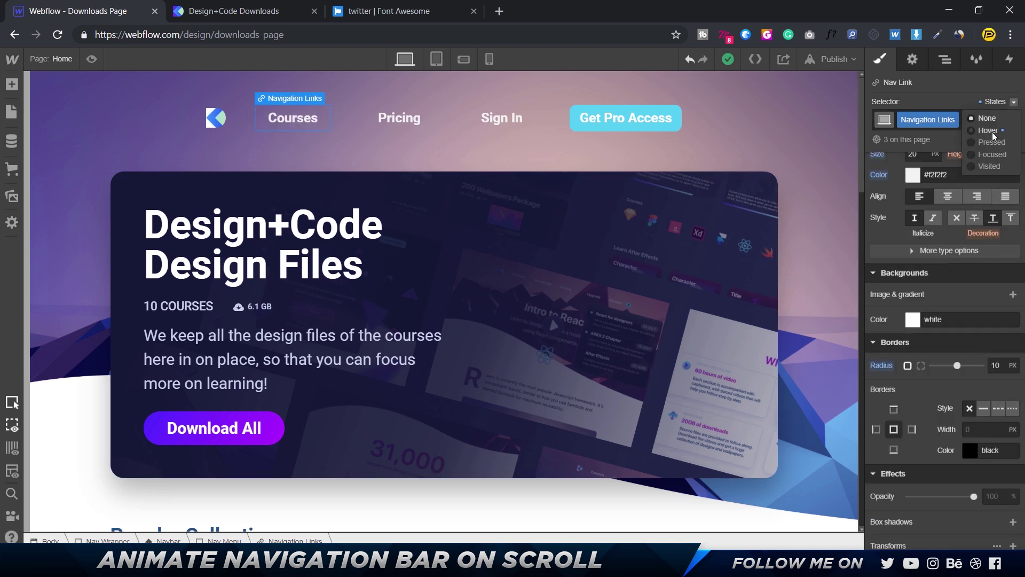
{"action": "left_click", "coordinate": [989, 133]}
{"action": "scroll", "coordinate": [993, 427], "scroll_direction": "down", "scroll_amount": 3}
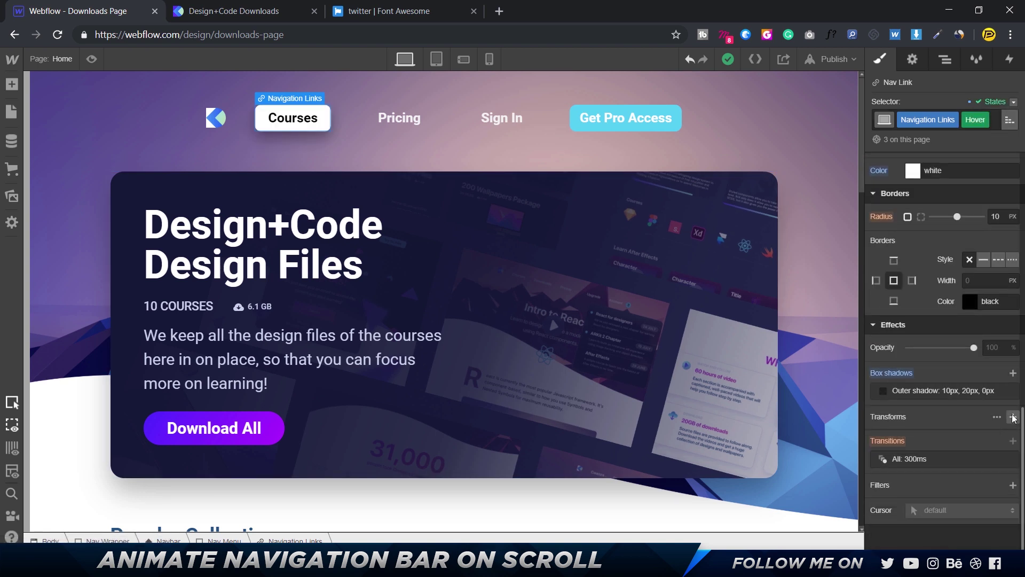
{"action": "left_click", "coordinate": [1013, 417]}
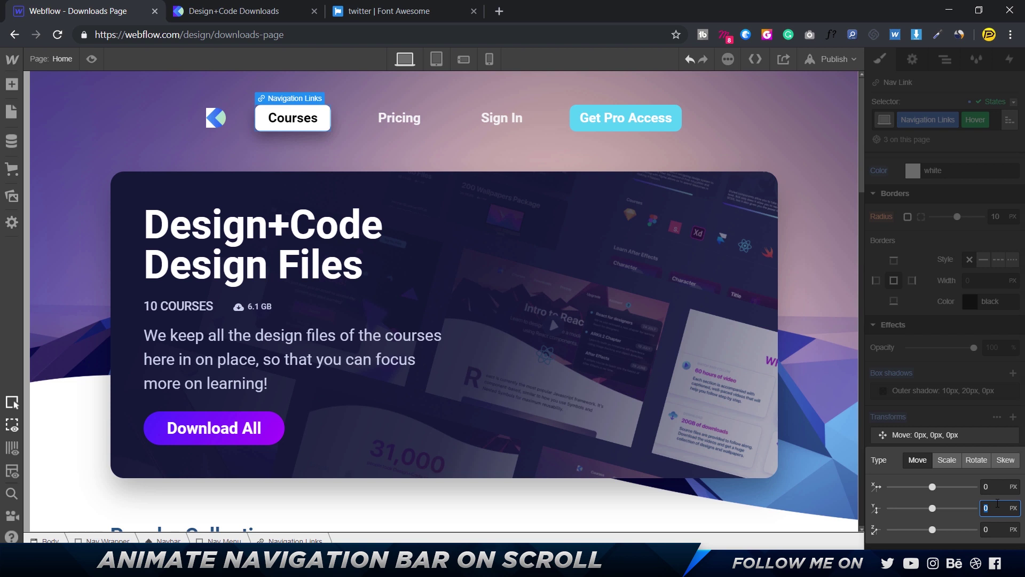
{"action": "type", "text": "-1"}
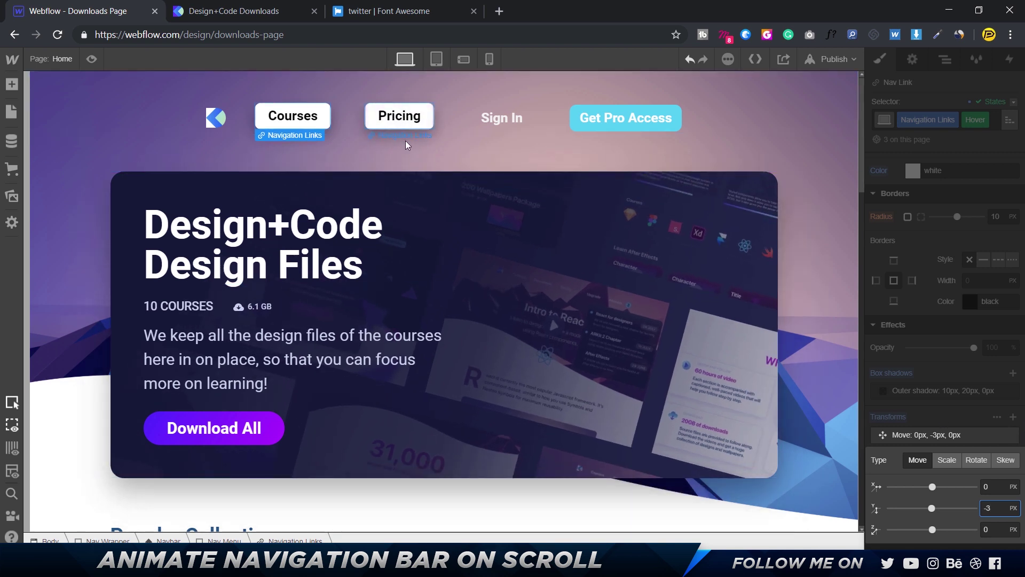
Step: Add a Move transform of -3 px on the Y axis to the Get Pro Access button's Hover state and preview the navigation
{"action": "left_click", "coordinate": [576, 126]}
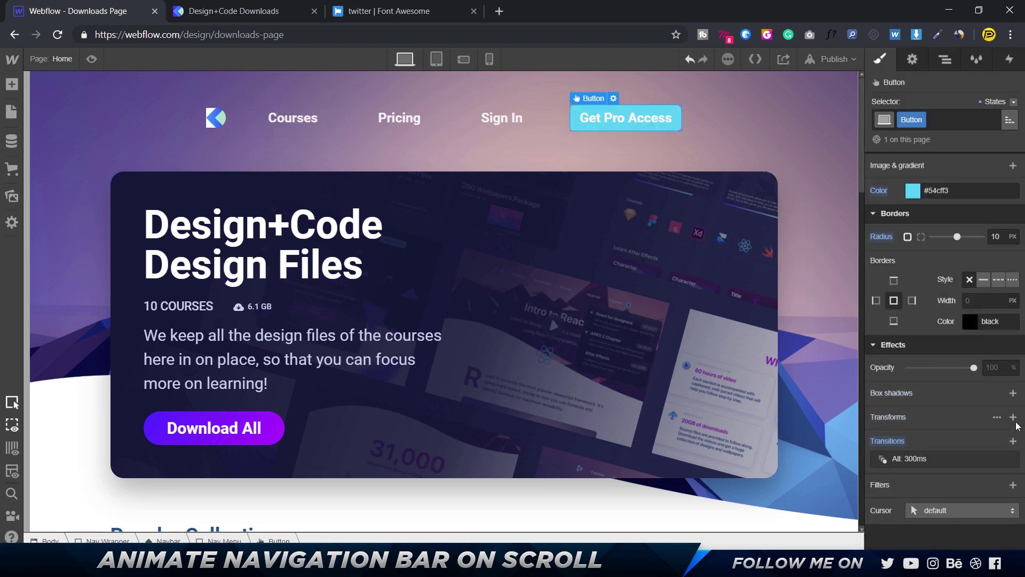
{"action": "left_click", "coordinate": [1013, 103]}
{"action": "left_click", "coordinate": [993, 132]}
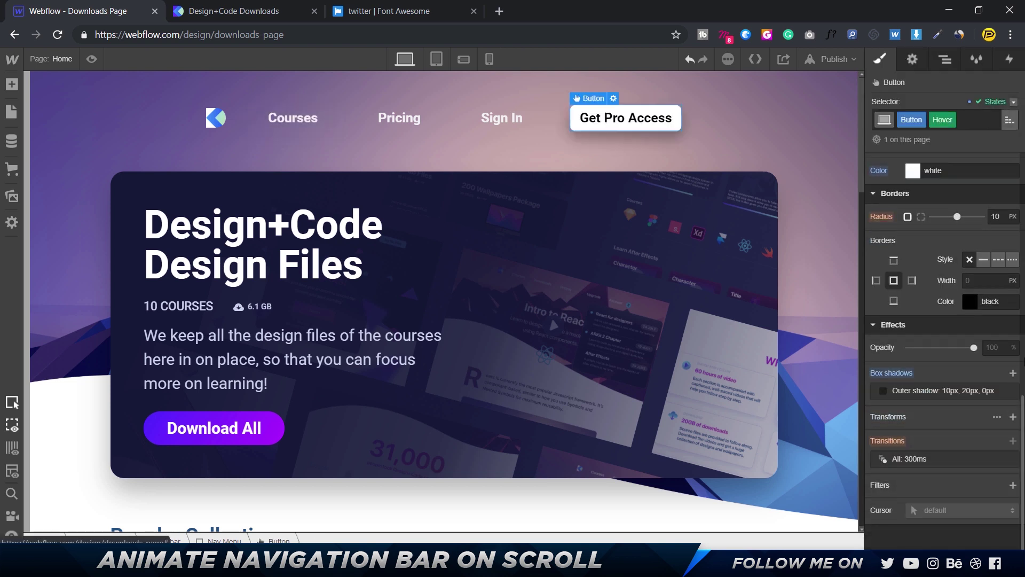
{"action": "left_click", "coordinate": [1013, 417]}
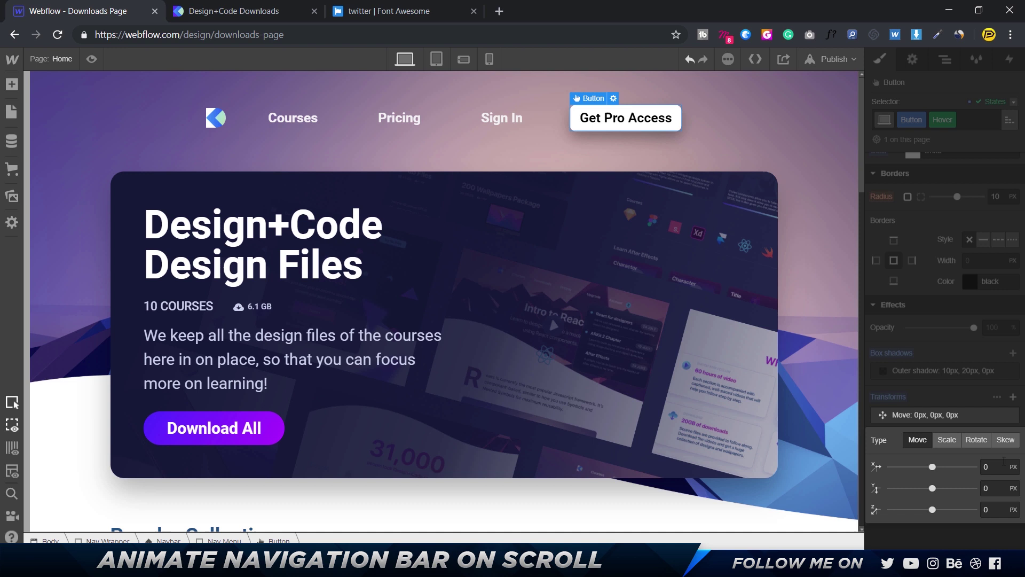
{"action": "left_click", "coordinate": [994, 488]}
{"action": "type", "text": "-3"}
{"action": "key", "text": "Return"}
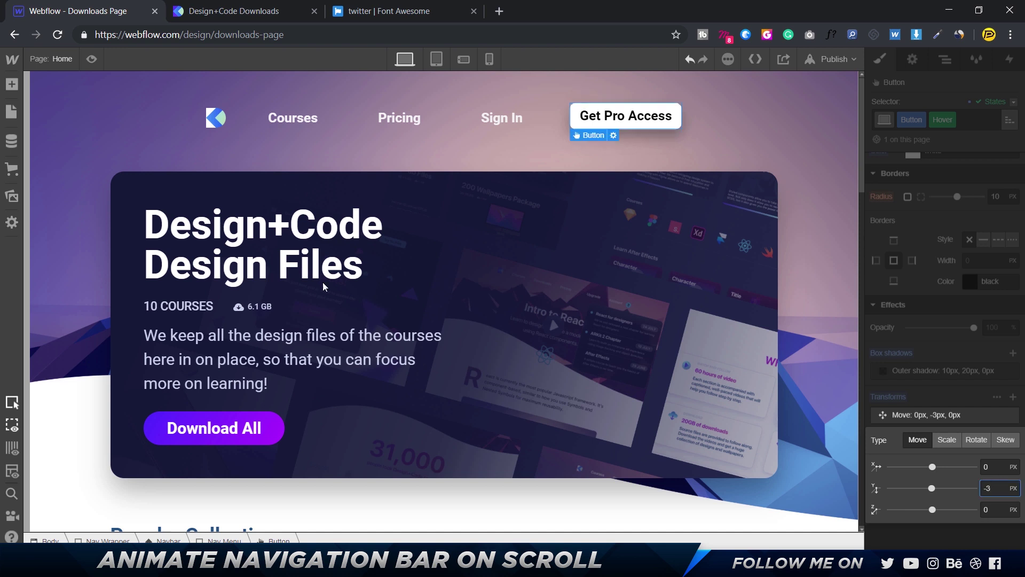
{"action": "left_click", "coordinate": [91, 59]}
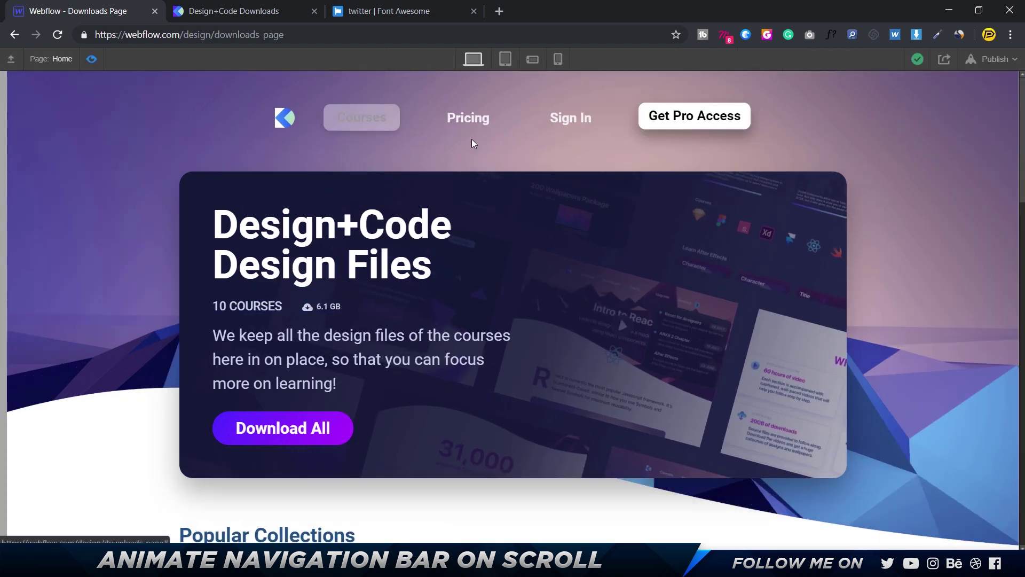
Step: Return the Get Pro Access button from its Hover state to its normal state and preview the navigation bar's scroll animation at desktop size
{"action": "key", "text": "ctrl+shift+p"}
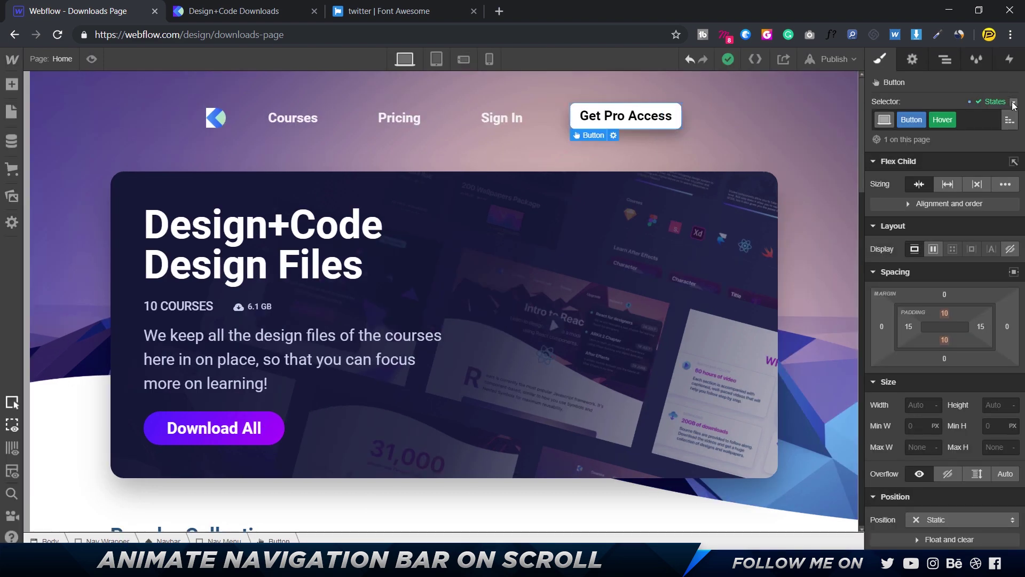
{"action": "left_click", "coordinate": [1012, 101]}
{"action": "left_click", "coordinate": [988, 123]}
{"action": "left_click", "coordinate": [91, 59]}
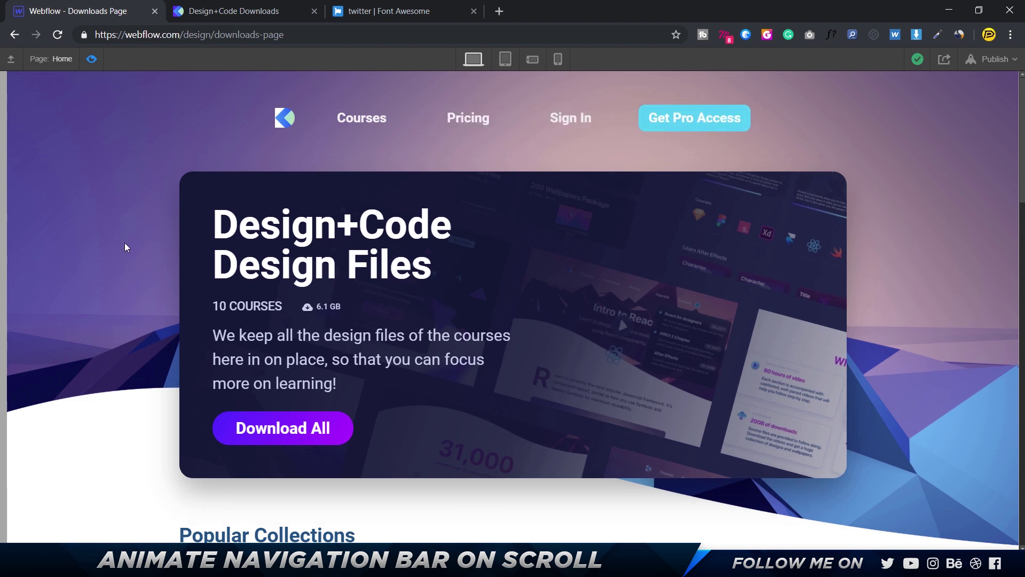
{"action": "scroll", "coordinate": [124, 242], "scroll_direction": "down", "scroll_amount": 20}
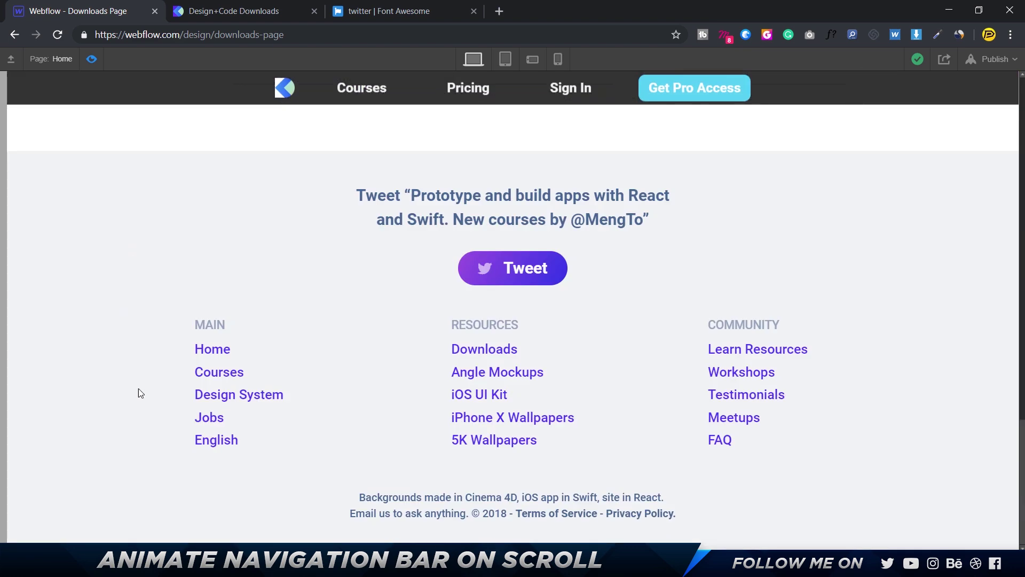
{"action": "scroll", "coordinate": [365, 449], "scroll_direction": "up", "scroll_amount": 20}
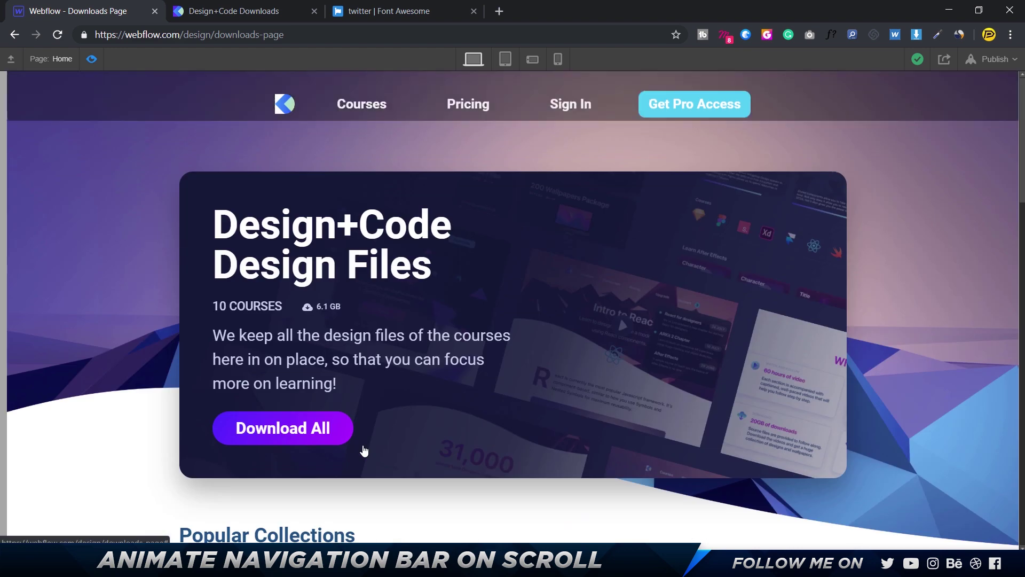
Step: Preview the page and its scrolling navigation bar at the tablet, phone landscape and phone portrait breakpoints
{"action": "left_click", "coordinate": [504, 60]}
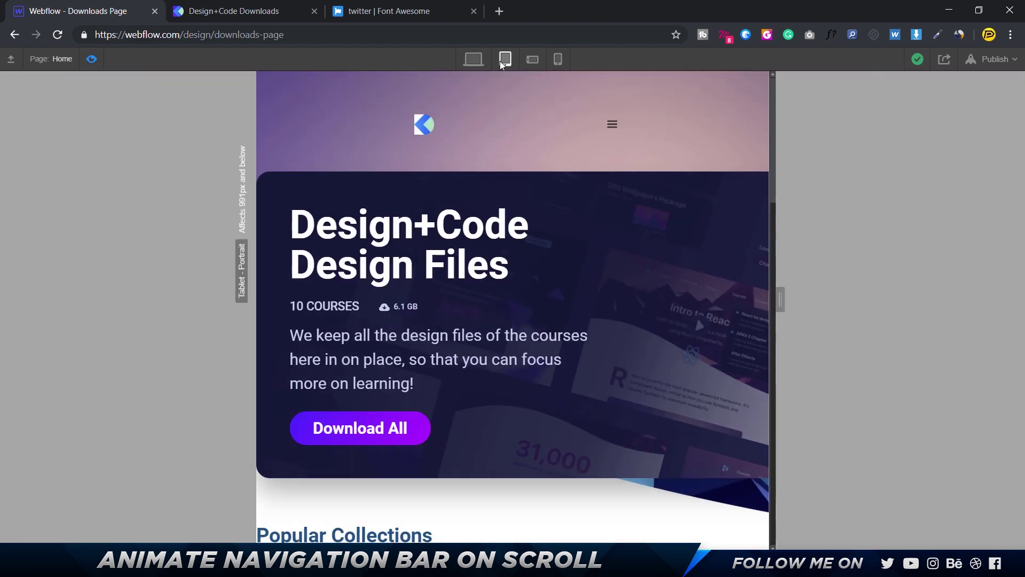
{"action": "scroll", "coordinate": [537, 197], "scroll_direction": "down", "scroll_amount": 10}
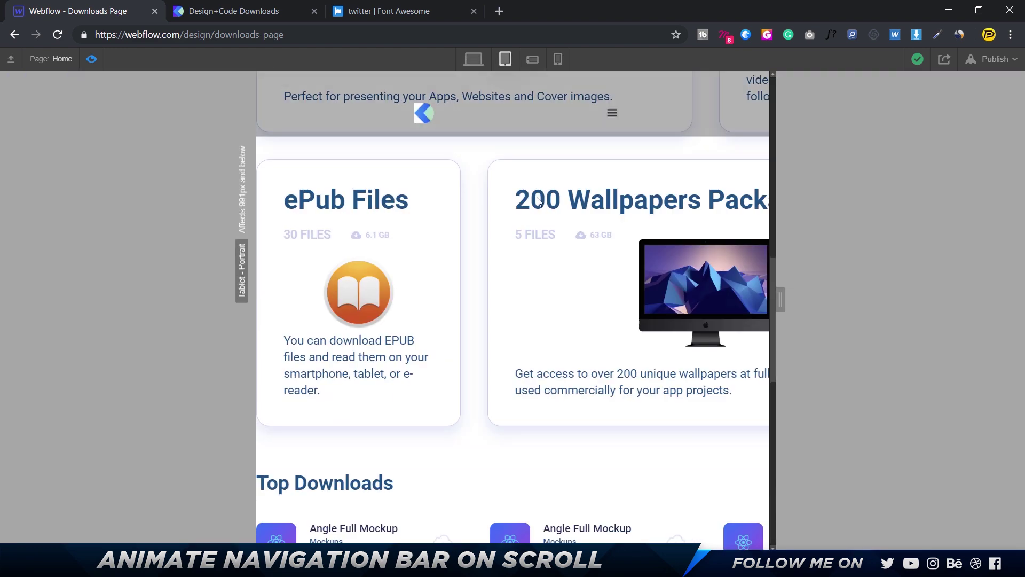
{"action": "left_click", "coordinate": [532, 59]}
{"action": "scroll", "coordinate": [556, 243], "scroll_direction": "down", "scroll_amount": 7}
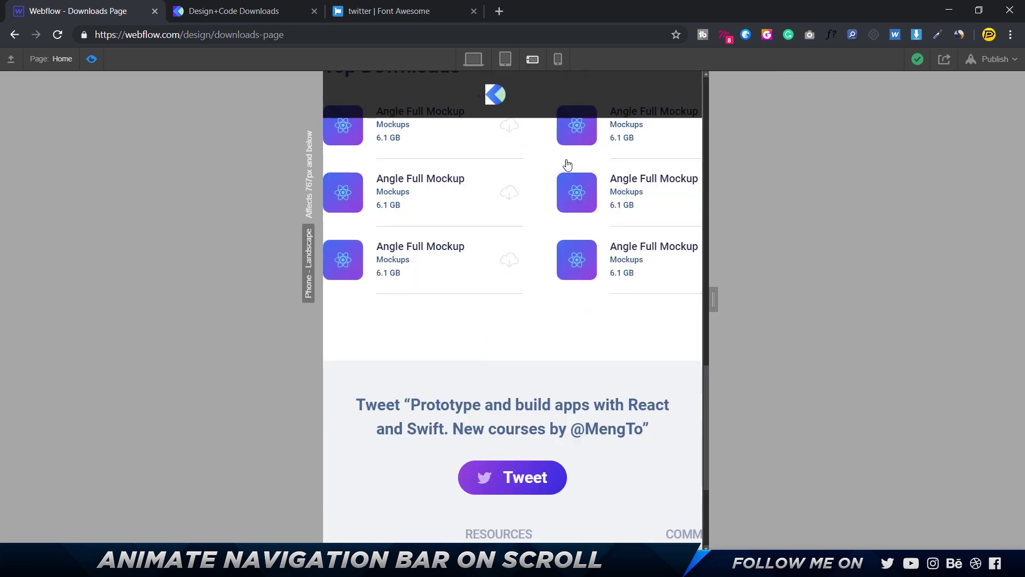
{"action": "left_click", "coordinate": [558, 59]}
{"action": "scroll", "coordinate": [577, 343], "scroll_direction": "up", "scroll_amount": 15}
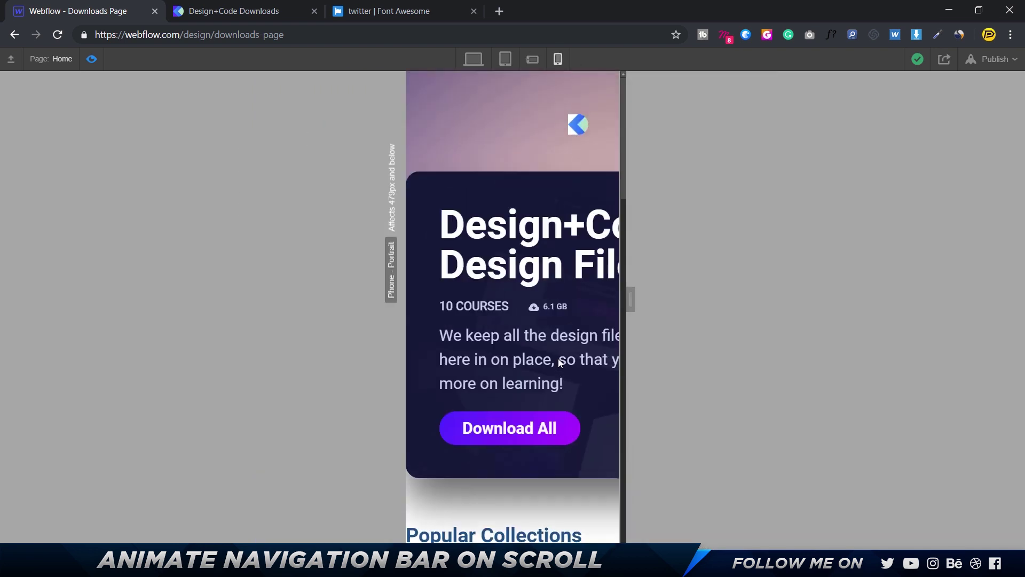